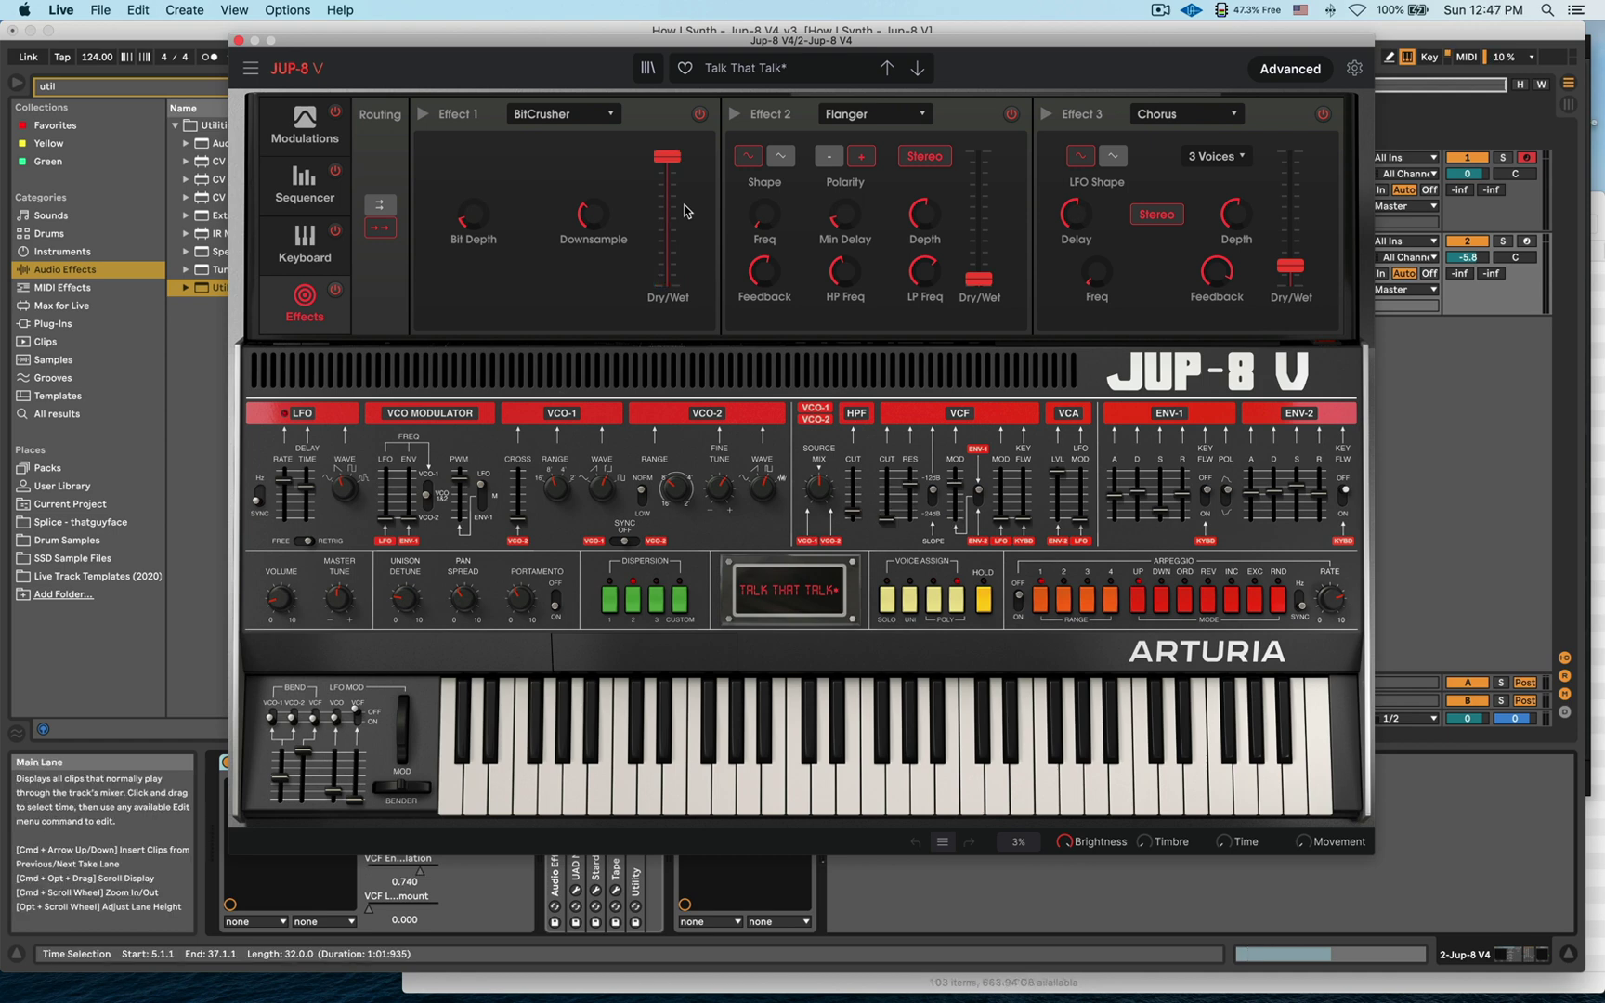
Examine the synth's high-pass filter, VCF, VCA, tuning and unison, and arpeggiator controls in the Talk That Talk preset.
scroll(685, 211, "down", 10)
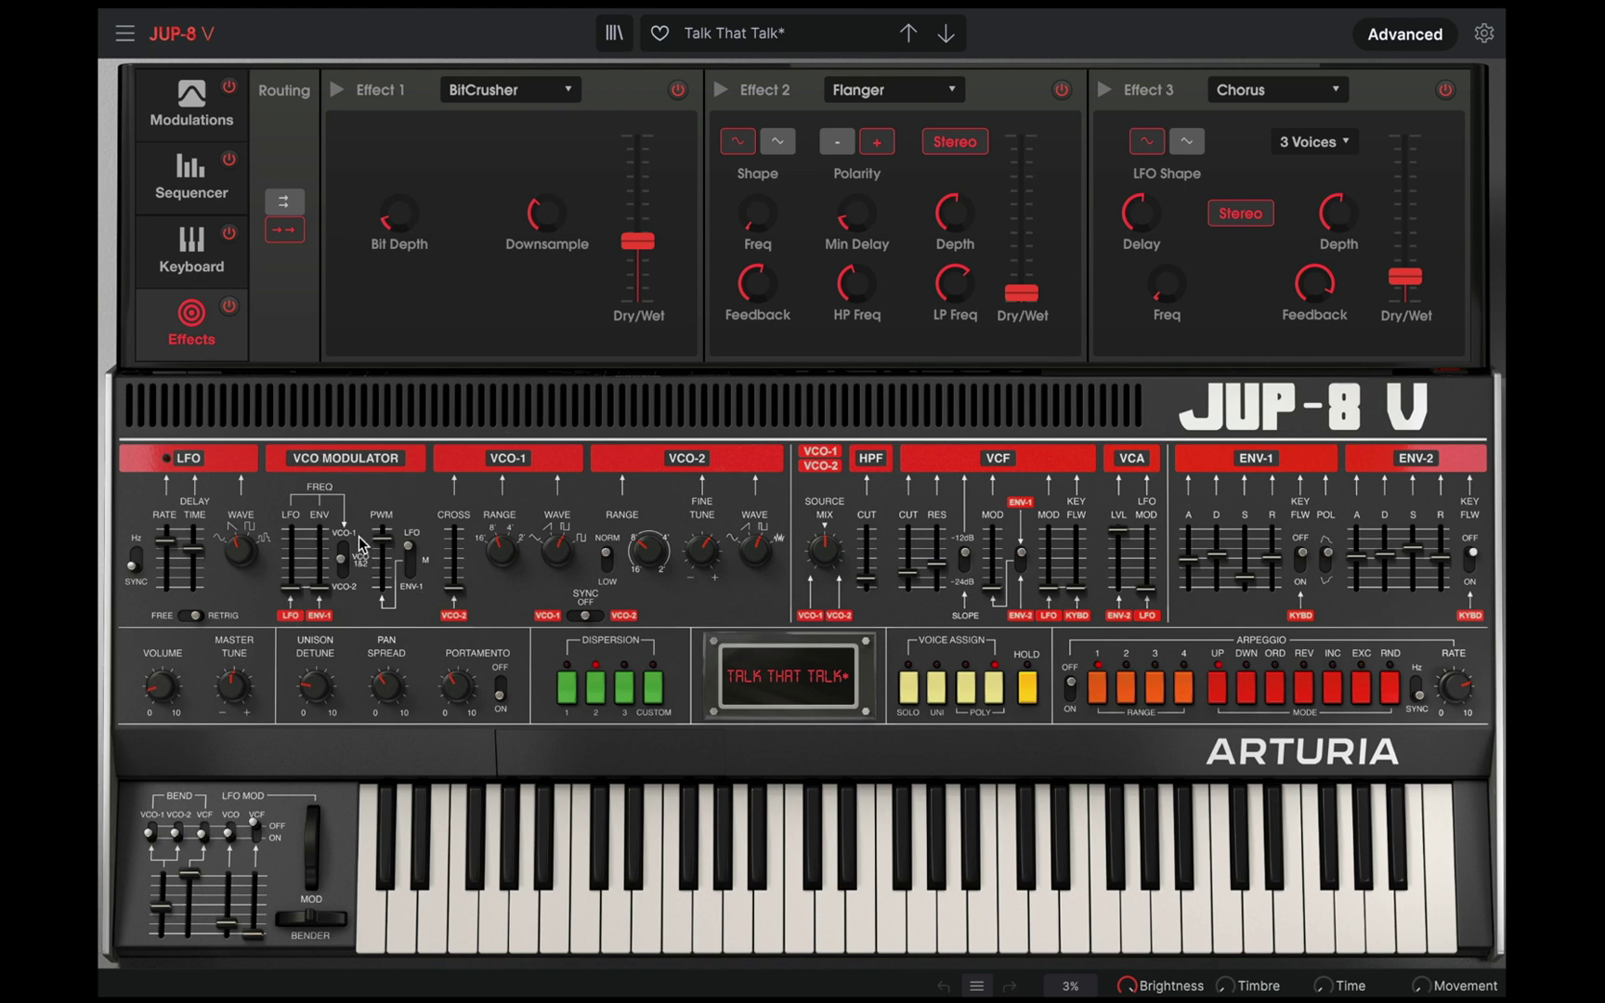
mouse_move(374, 541)
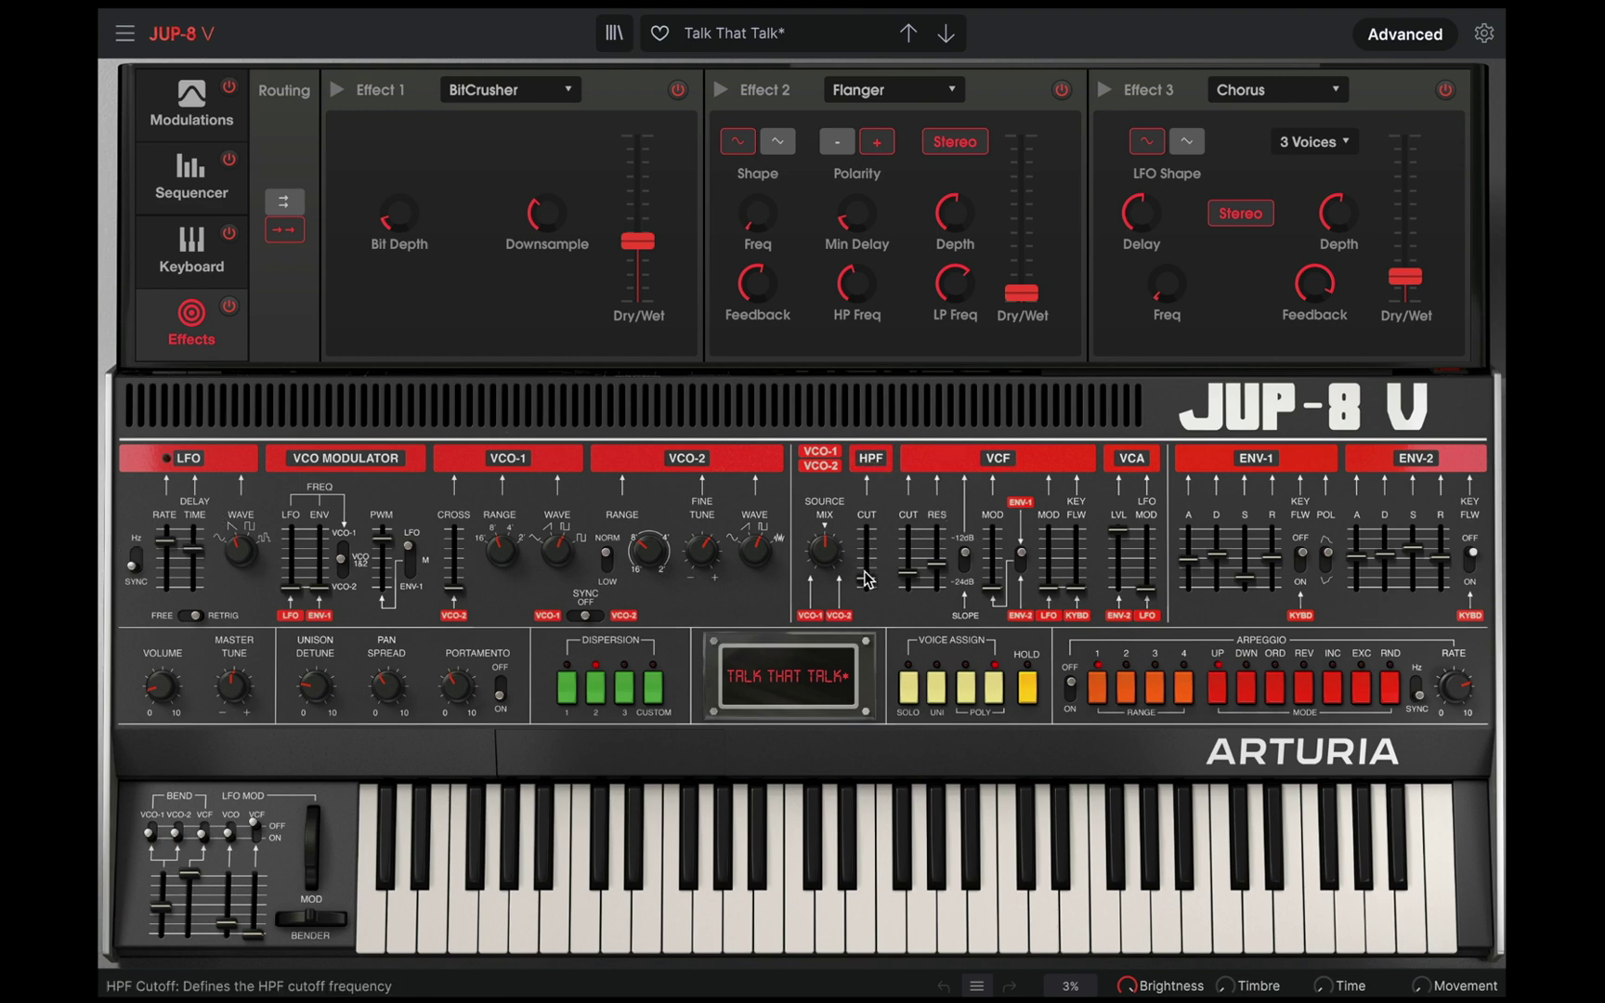
left_click_drag(864, 574, 908, 570)
left_click(987, 599)
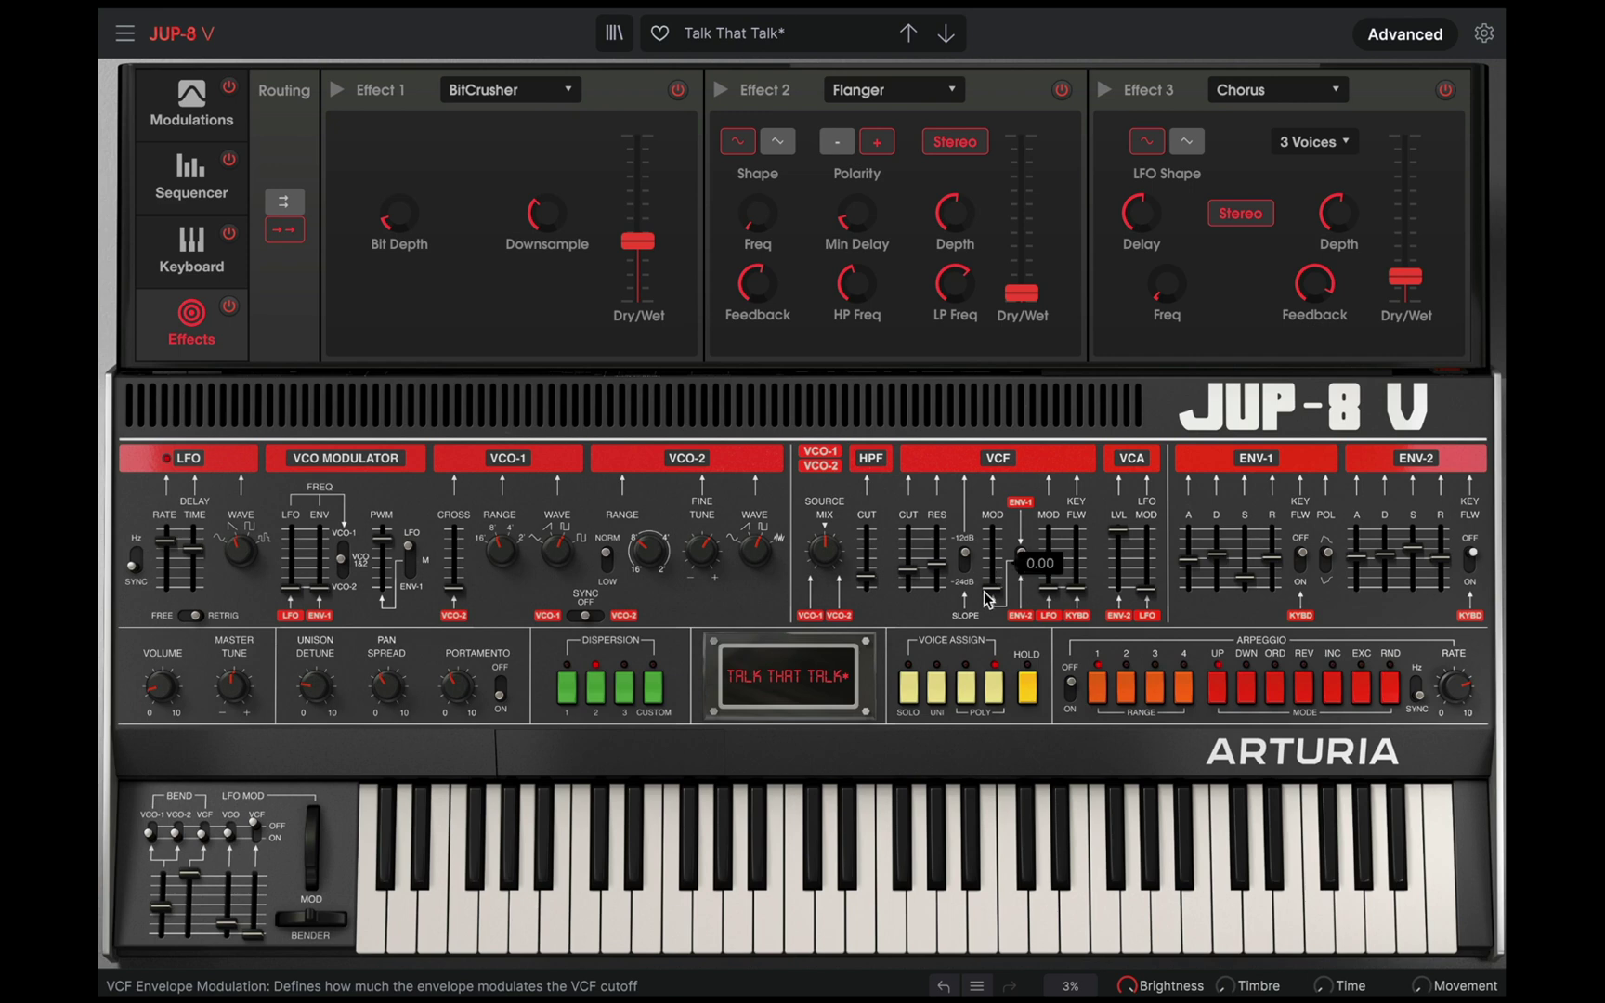
mouse_move(1052, 538)
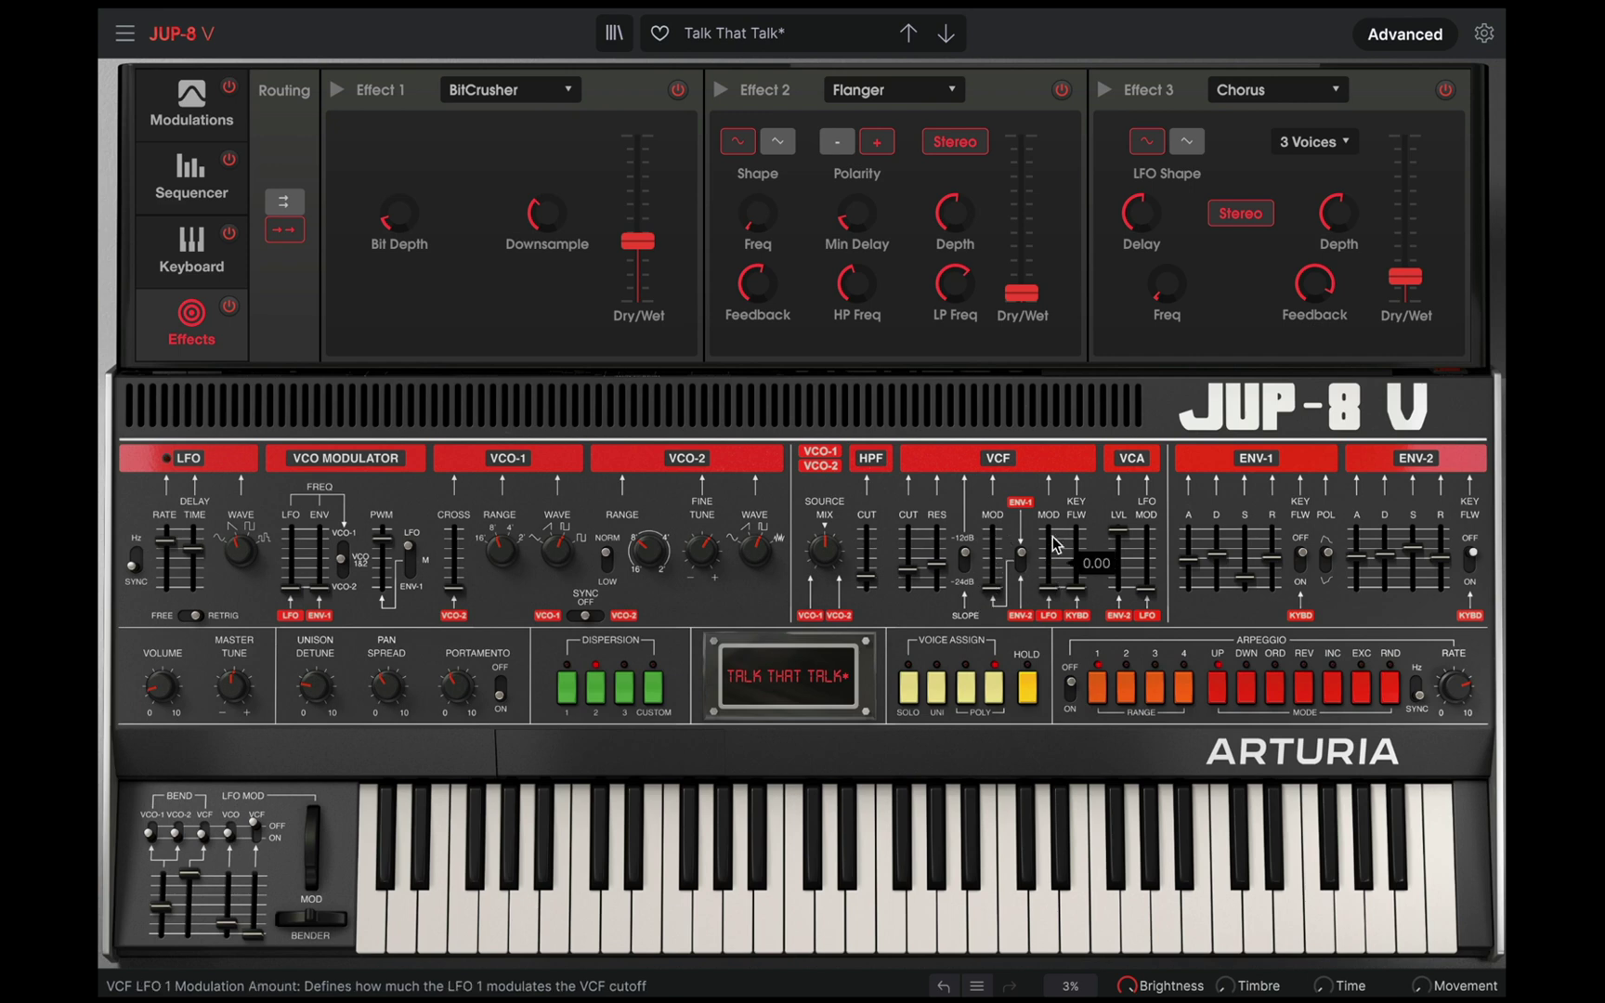
mouse_move(1076, 589)
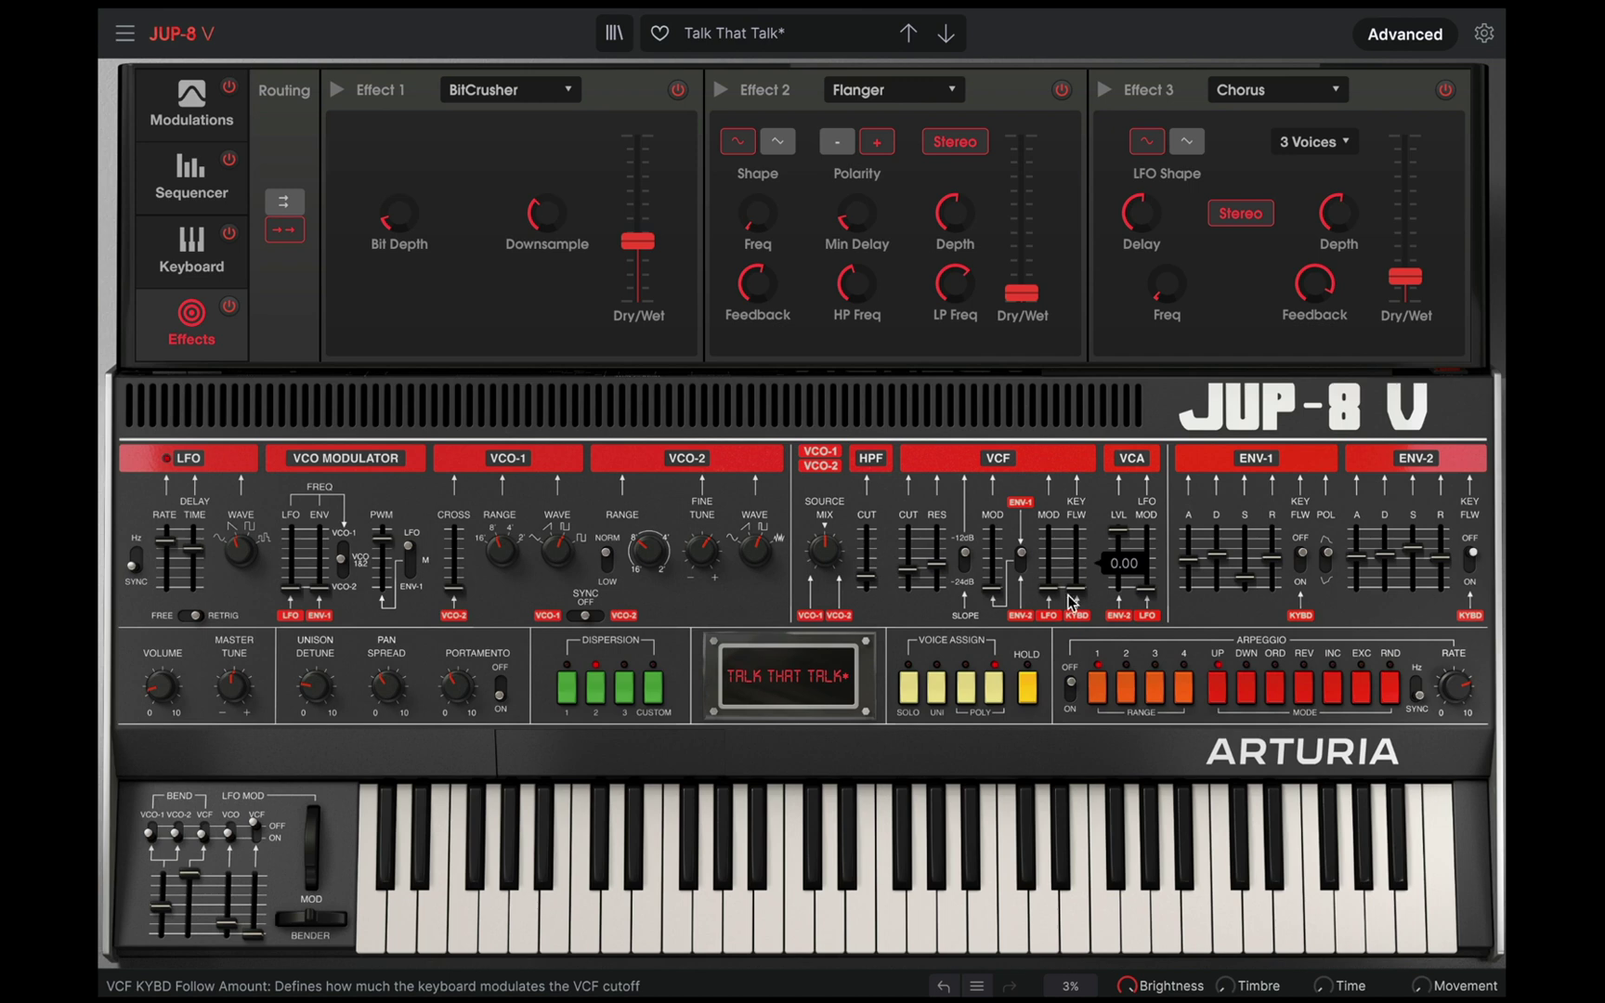
mouse_move(1075, 587)
left_mouse_down()
mouse_move(1075, 548)
mouse_move(1075, 587)
left_mouse_up()
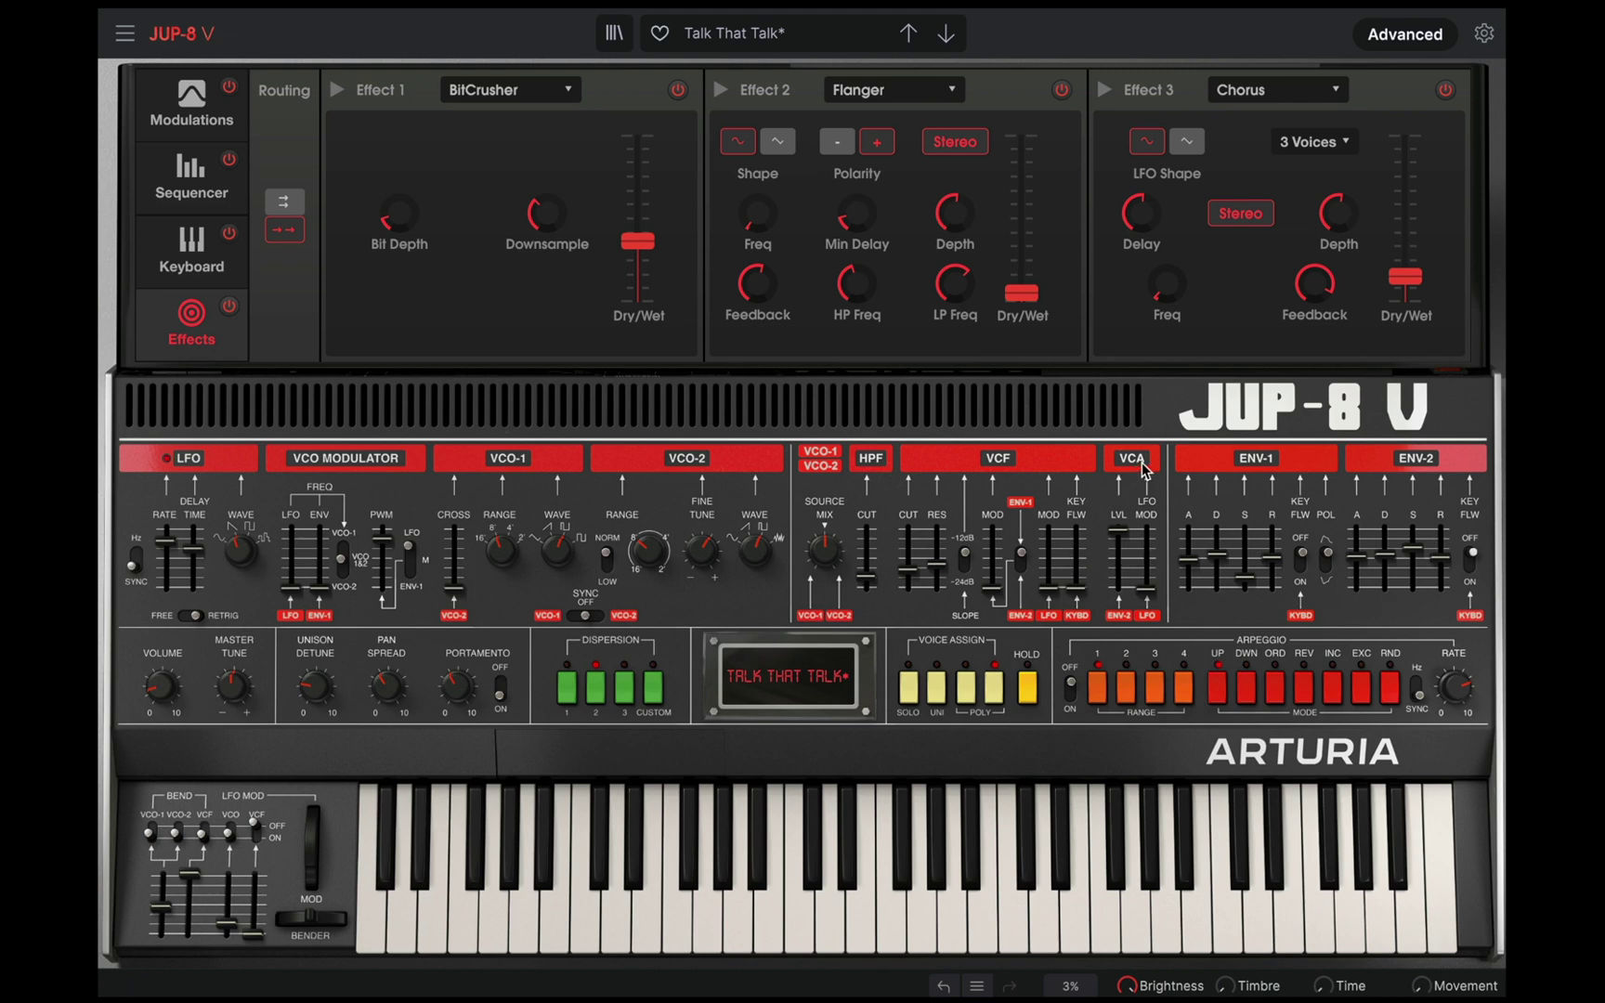
mouse_move(1123, 541)
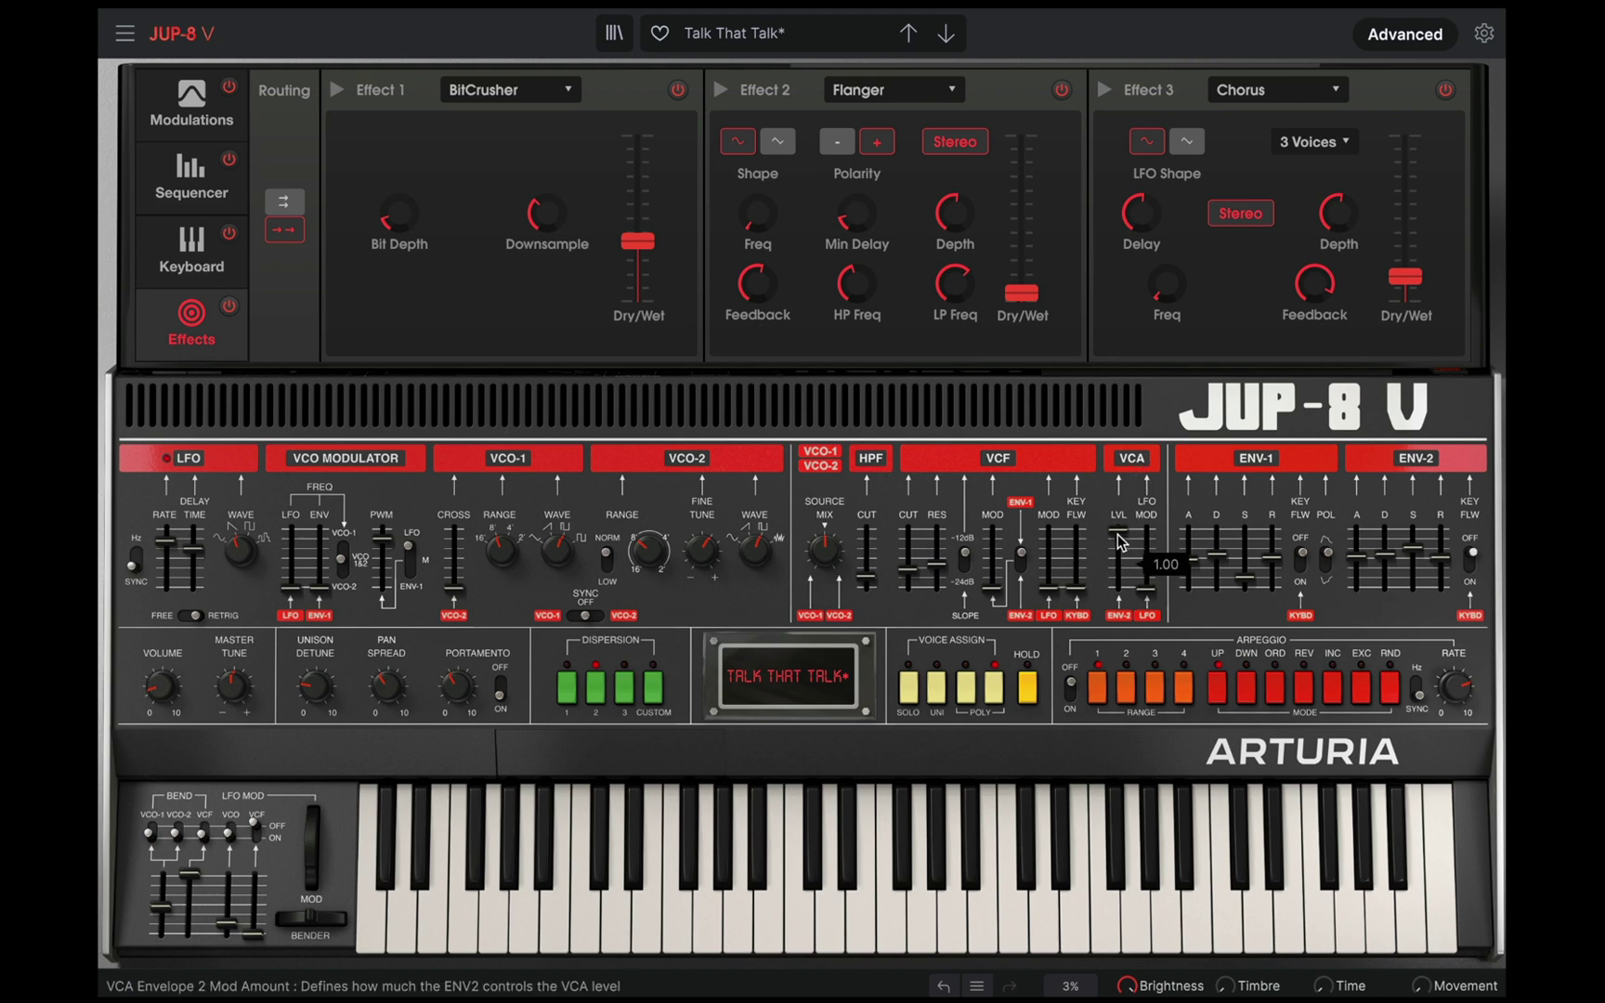
mouse_move(1156, 604)
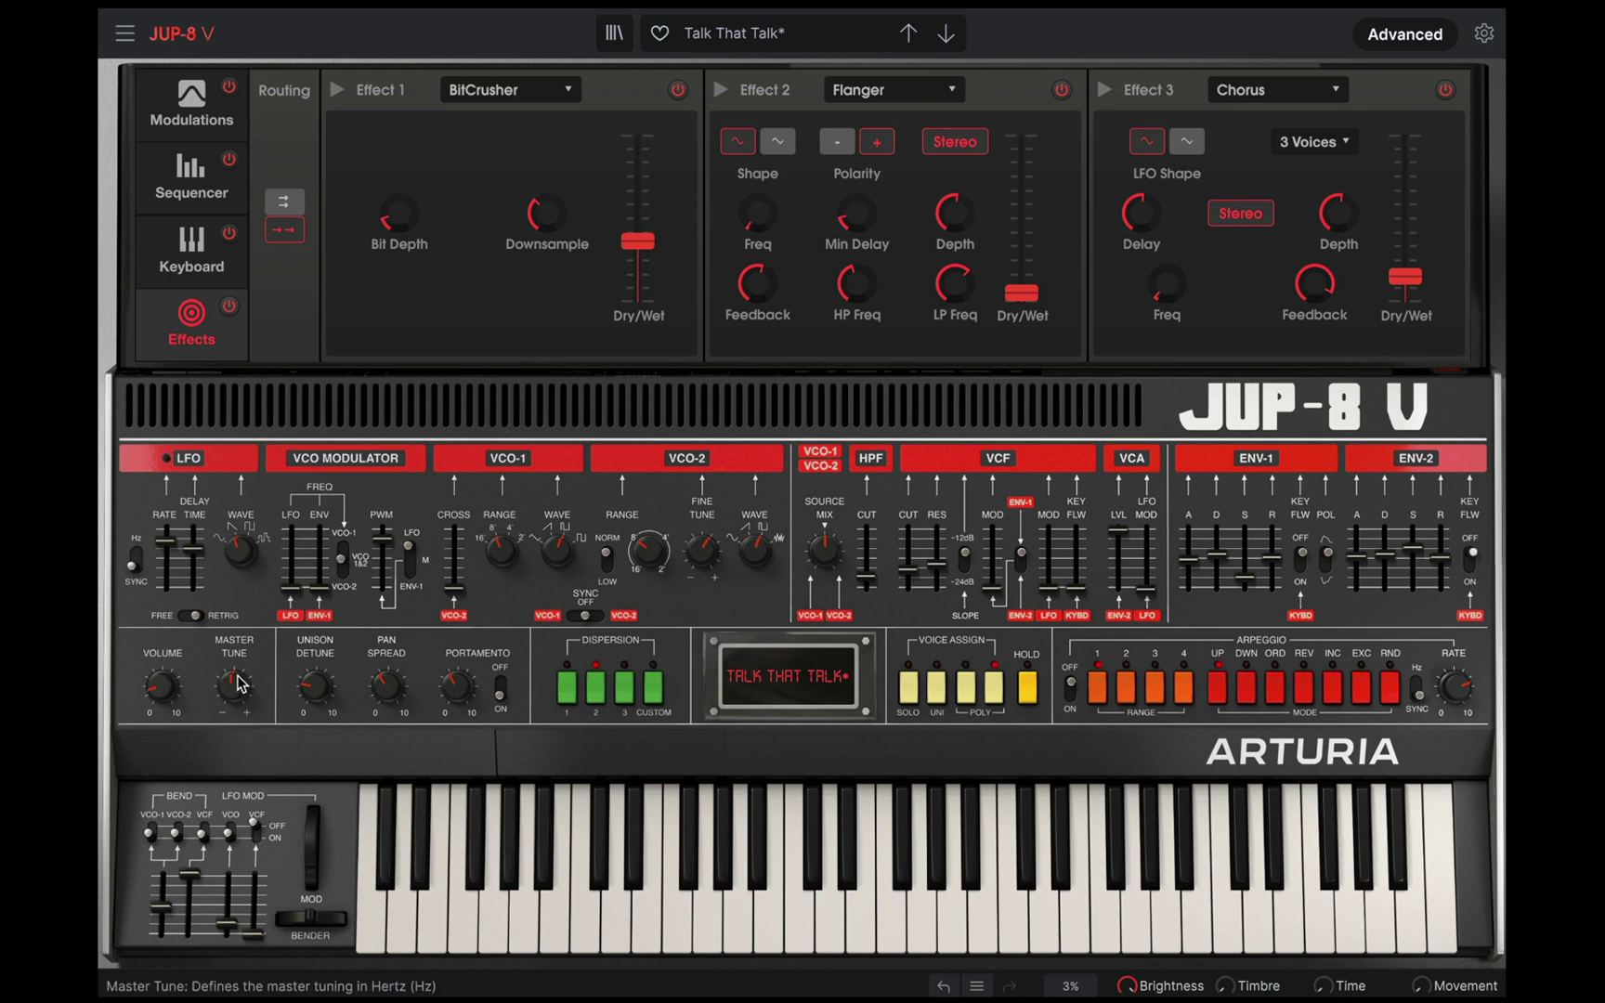
mouse_move(325, 696)
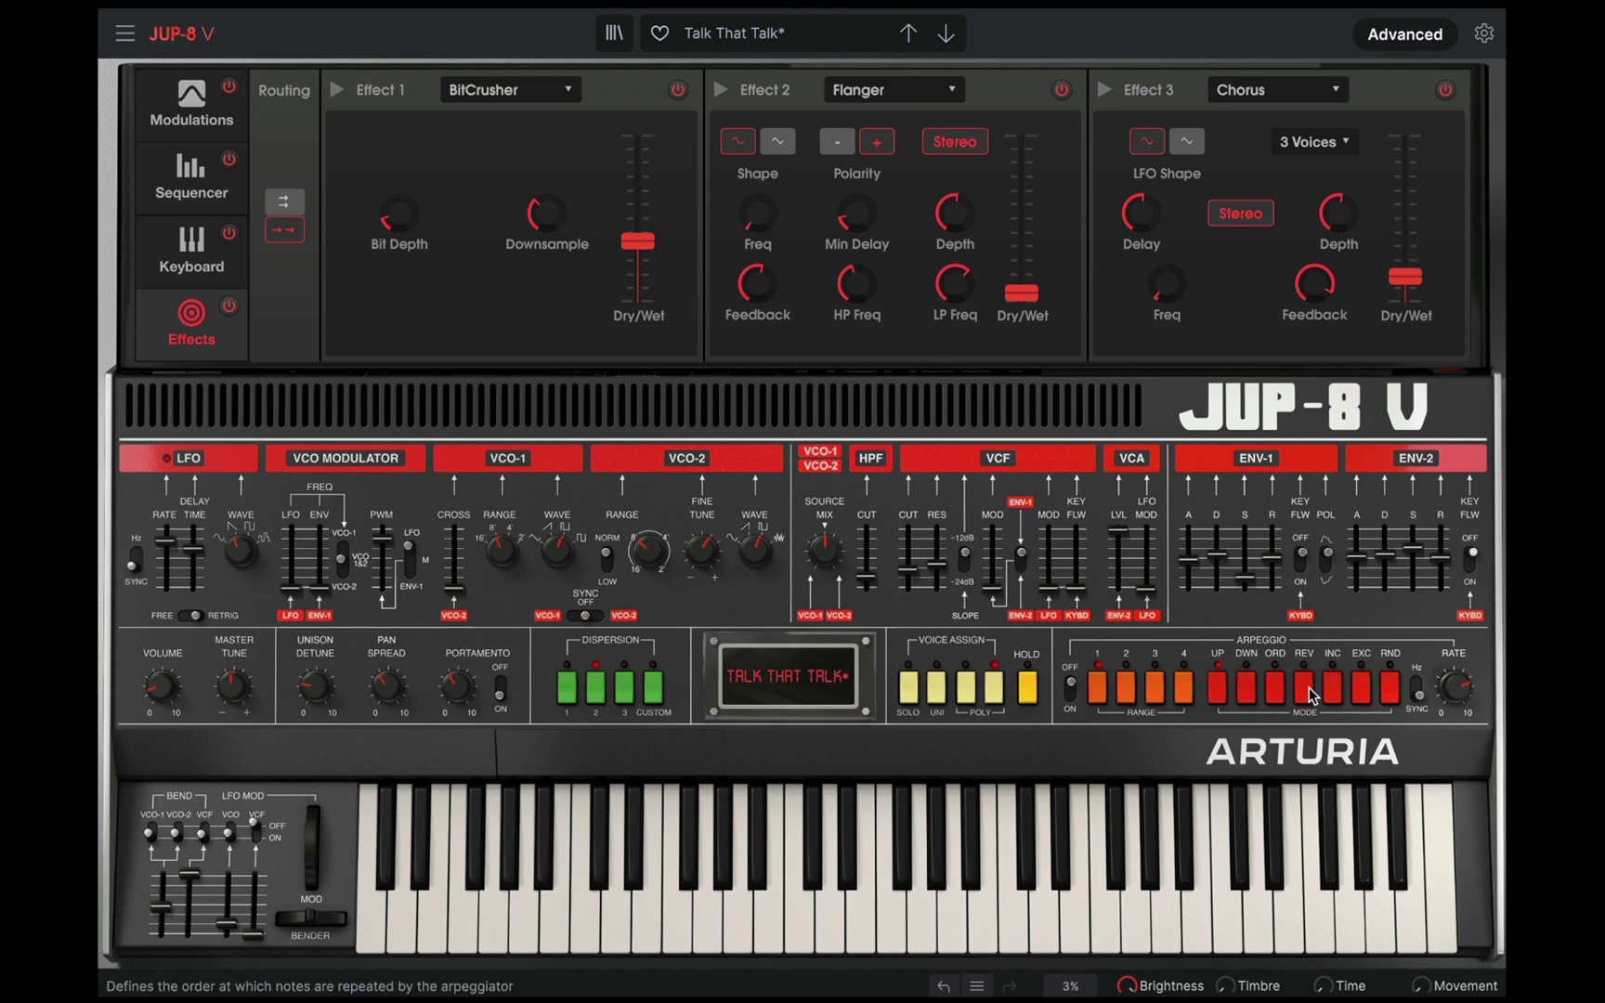
Look through the synth's advanced Modulations, Sequencer, Keyboard and Effects pages.
left_click(1397, 35)
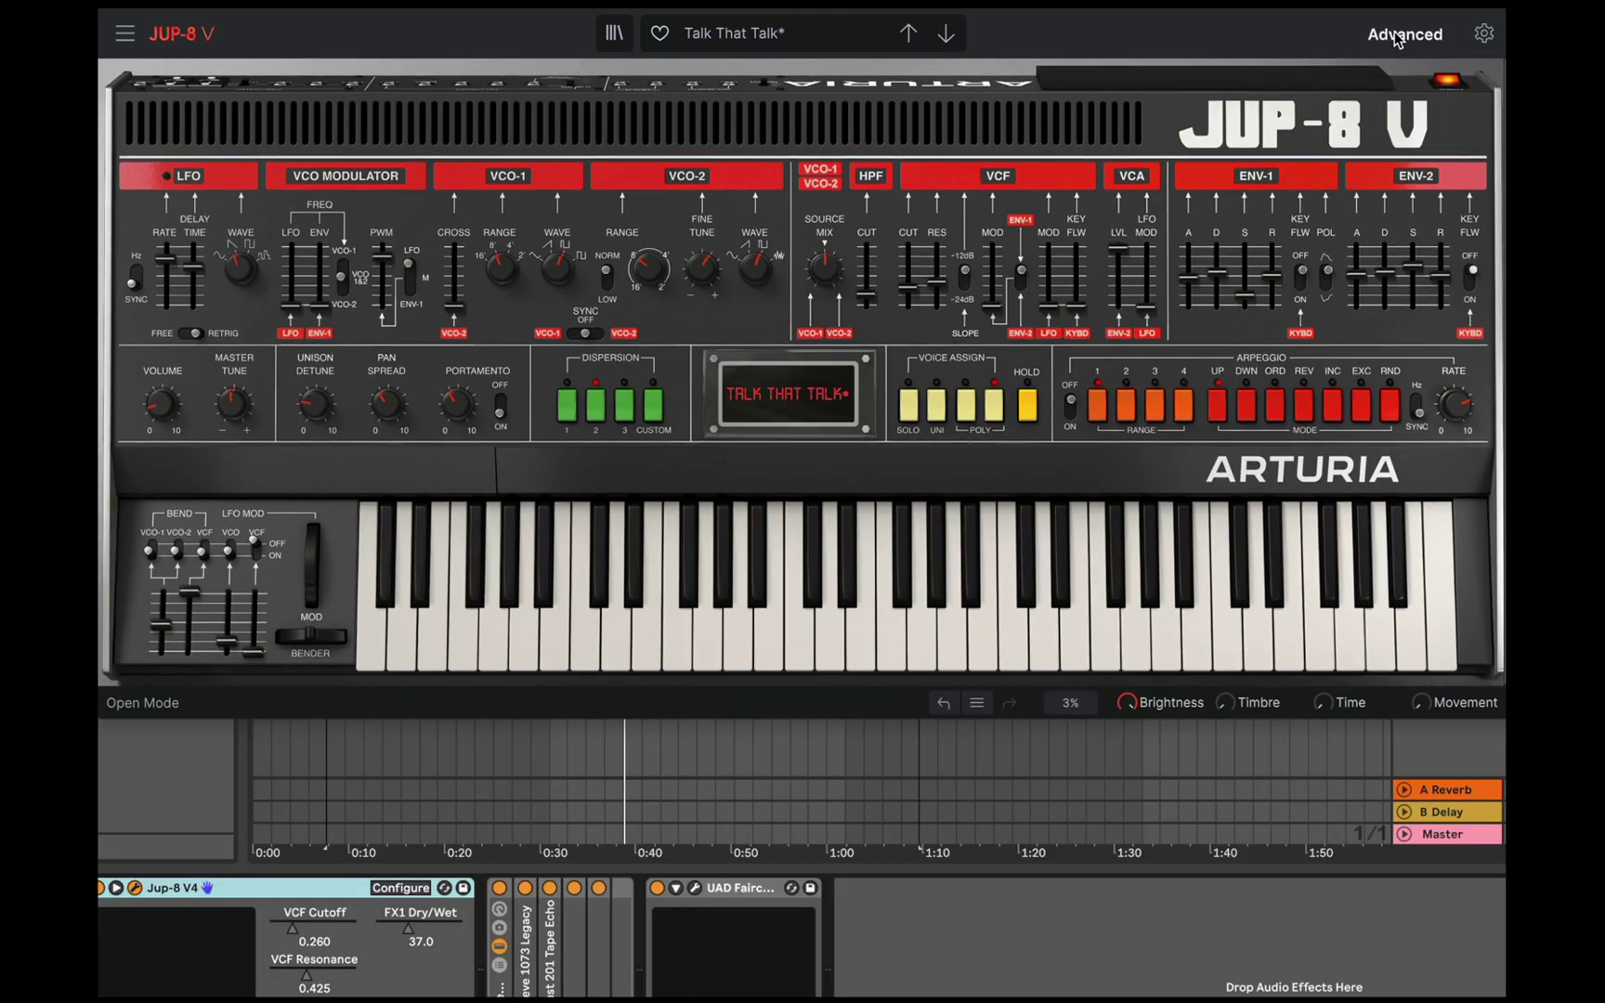
left_click(1397, 35)
left_click(239, 138)
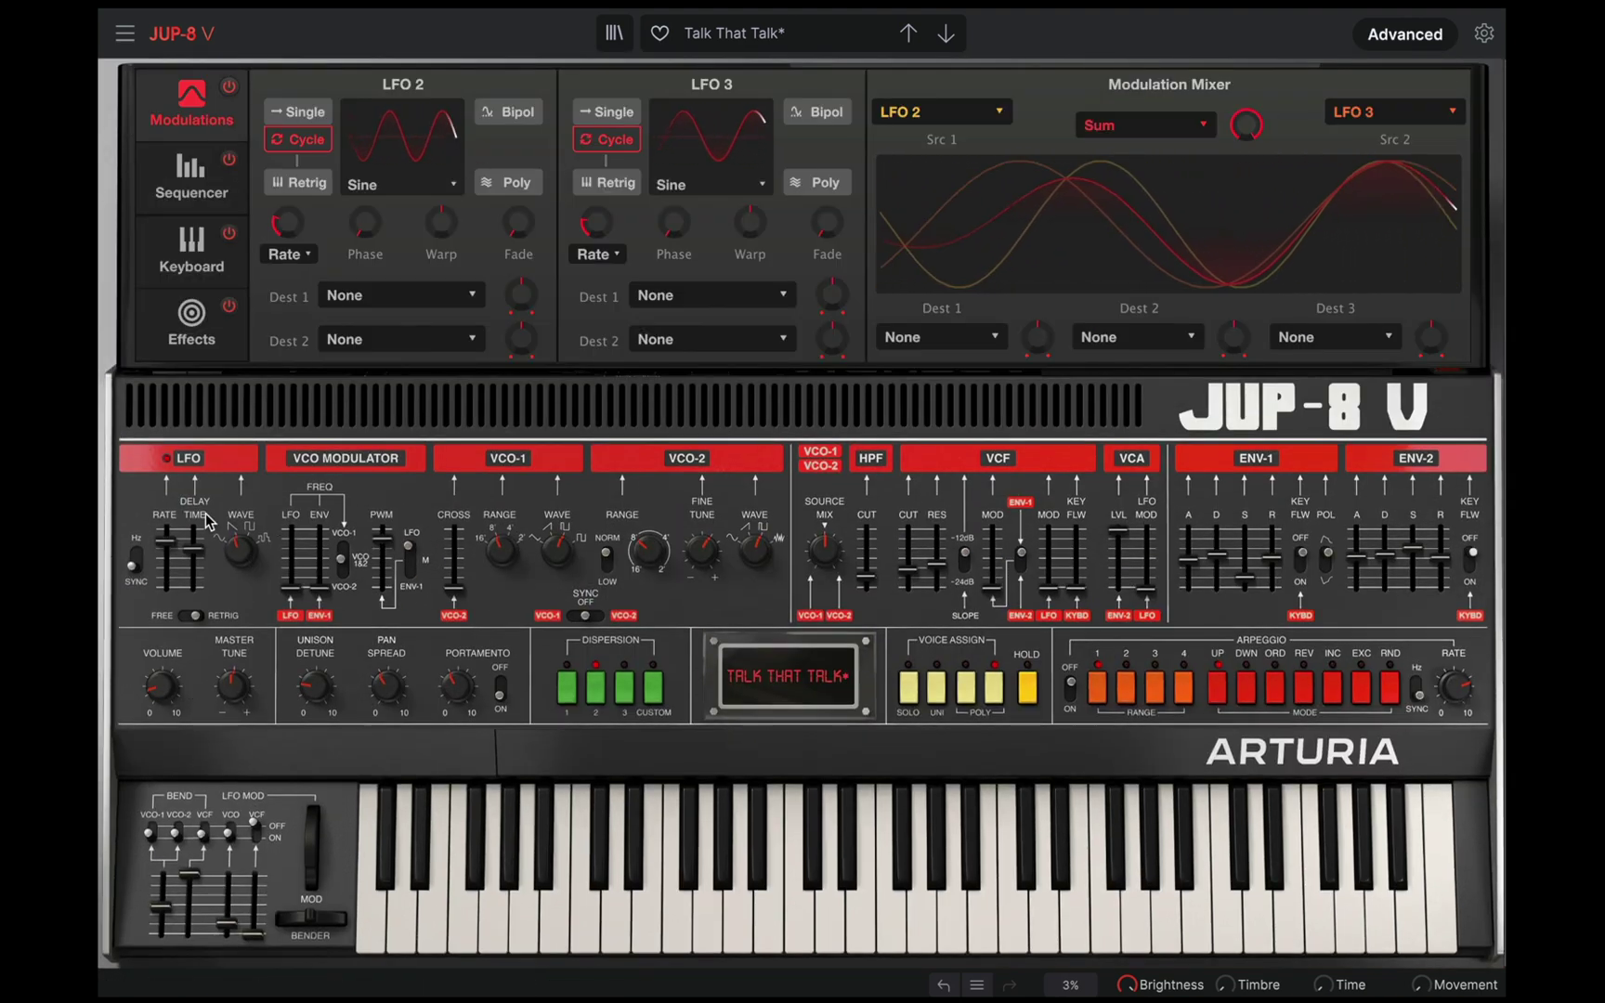
mouse_move(302, 551)
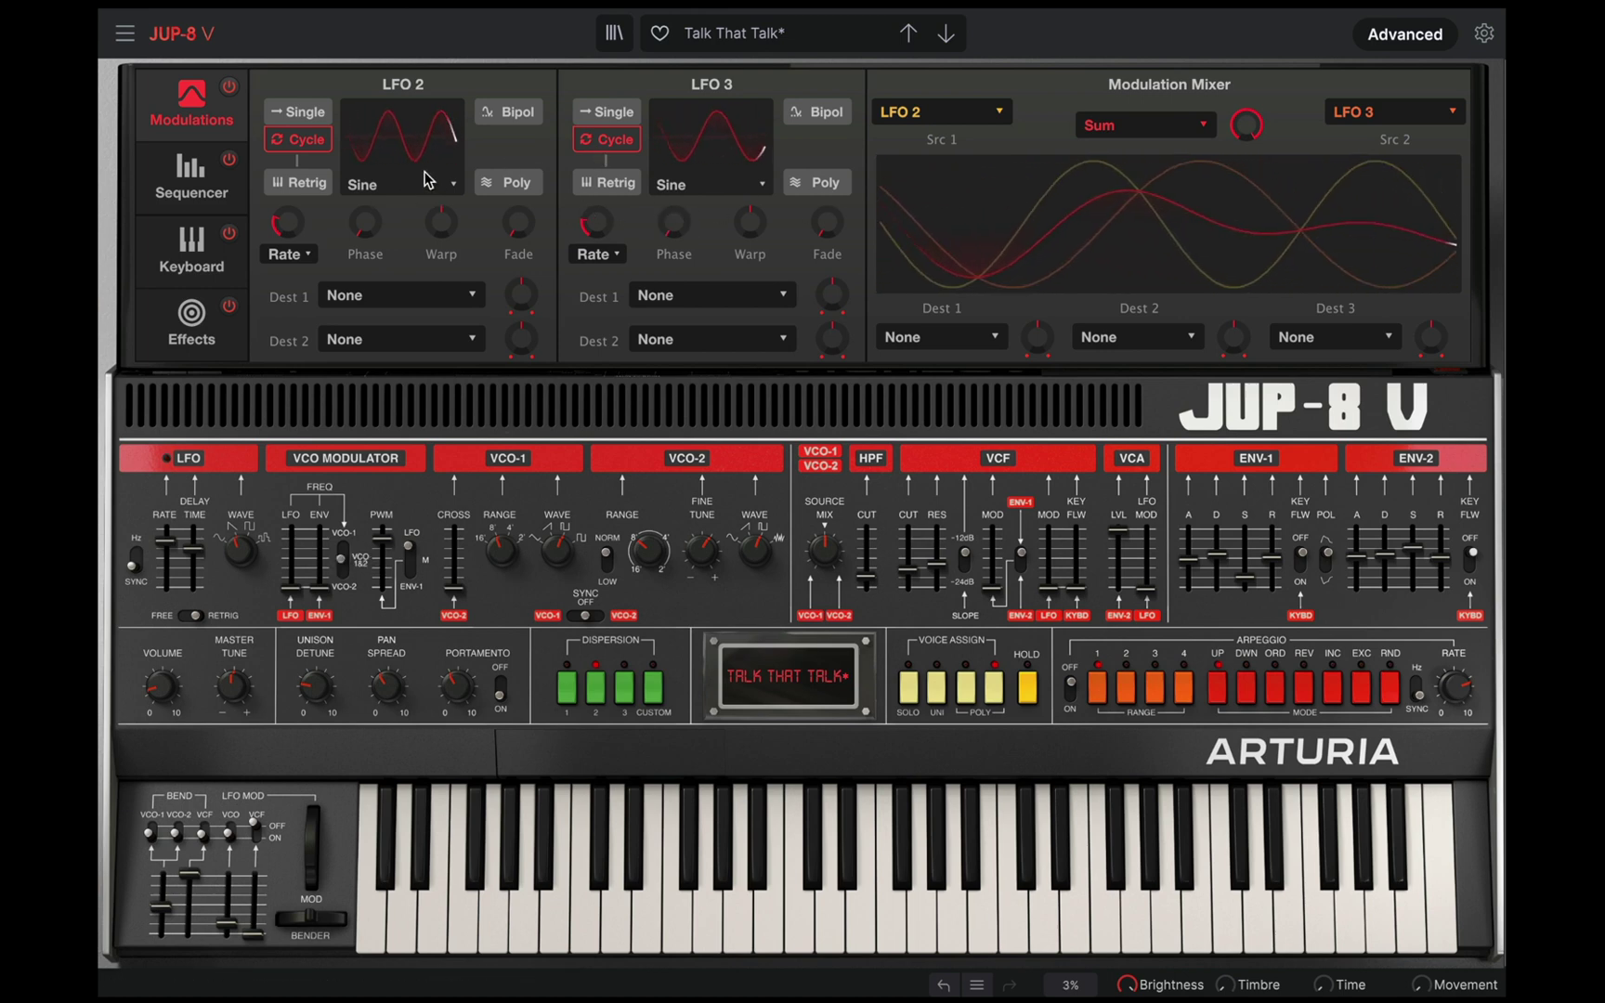
left_click(191, 176)
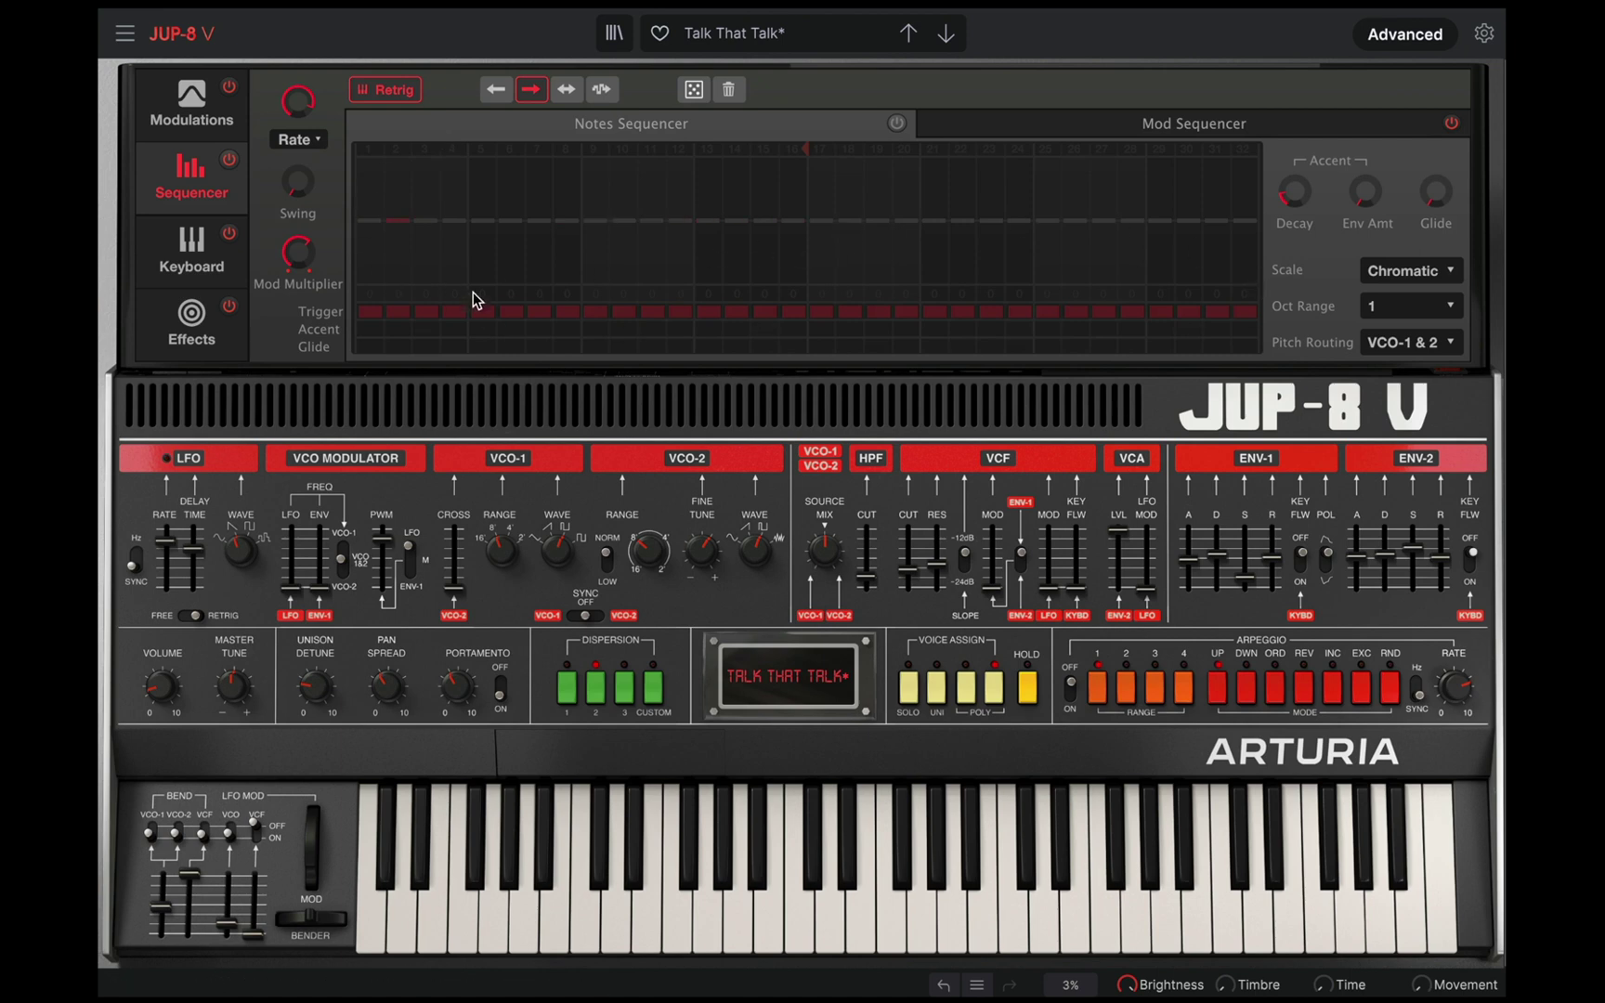
left_click(191, 251)
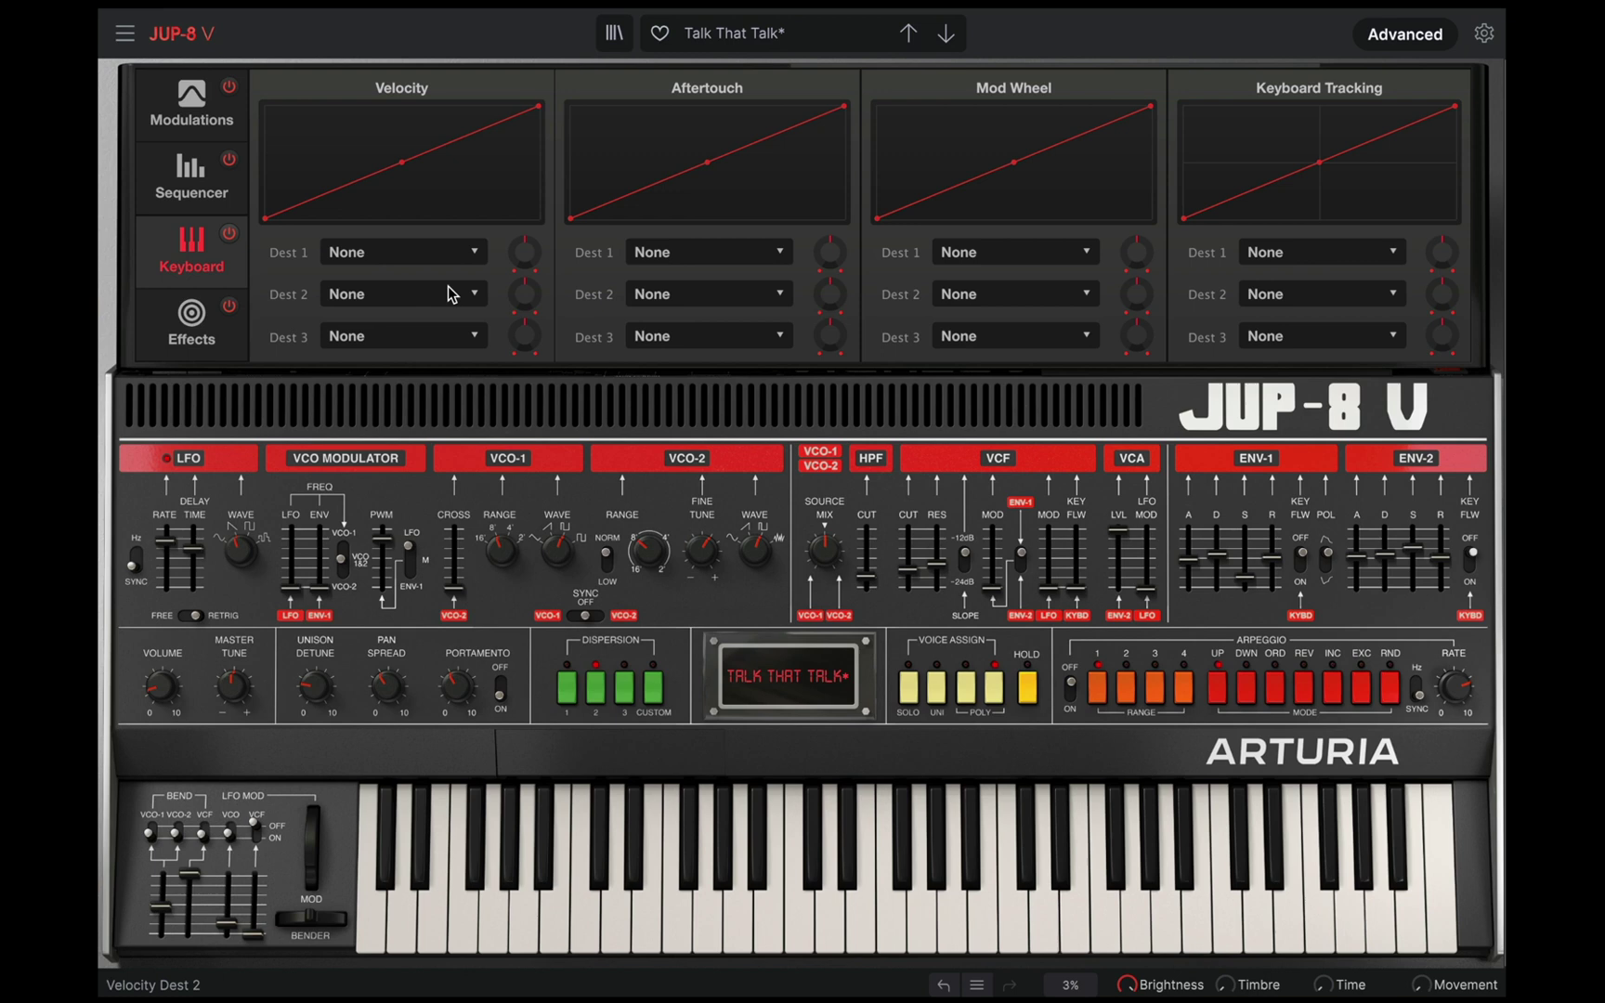
mouse_move(401, 163)
left_mouse_down()
mouse_move(409, 185)
mouse_move(415, 168)
left_mouse_up()
left_click(192, 320)
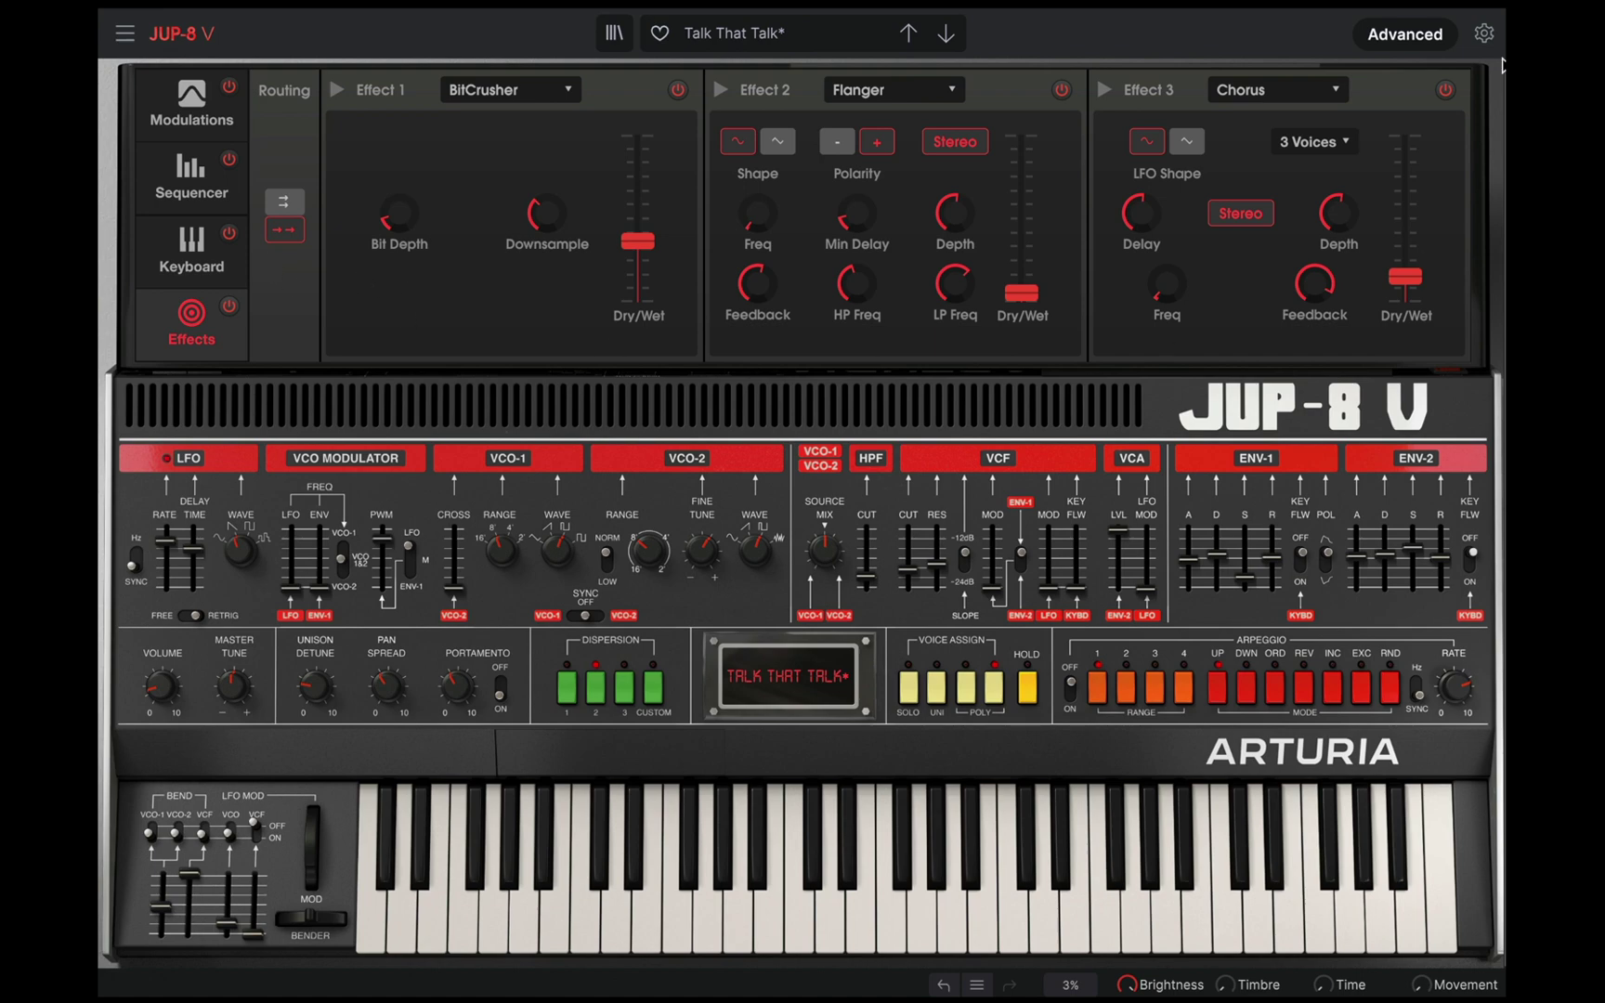
Collapse the synth's advanced section and load the Default preset.
left_click(1430, 37)
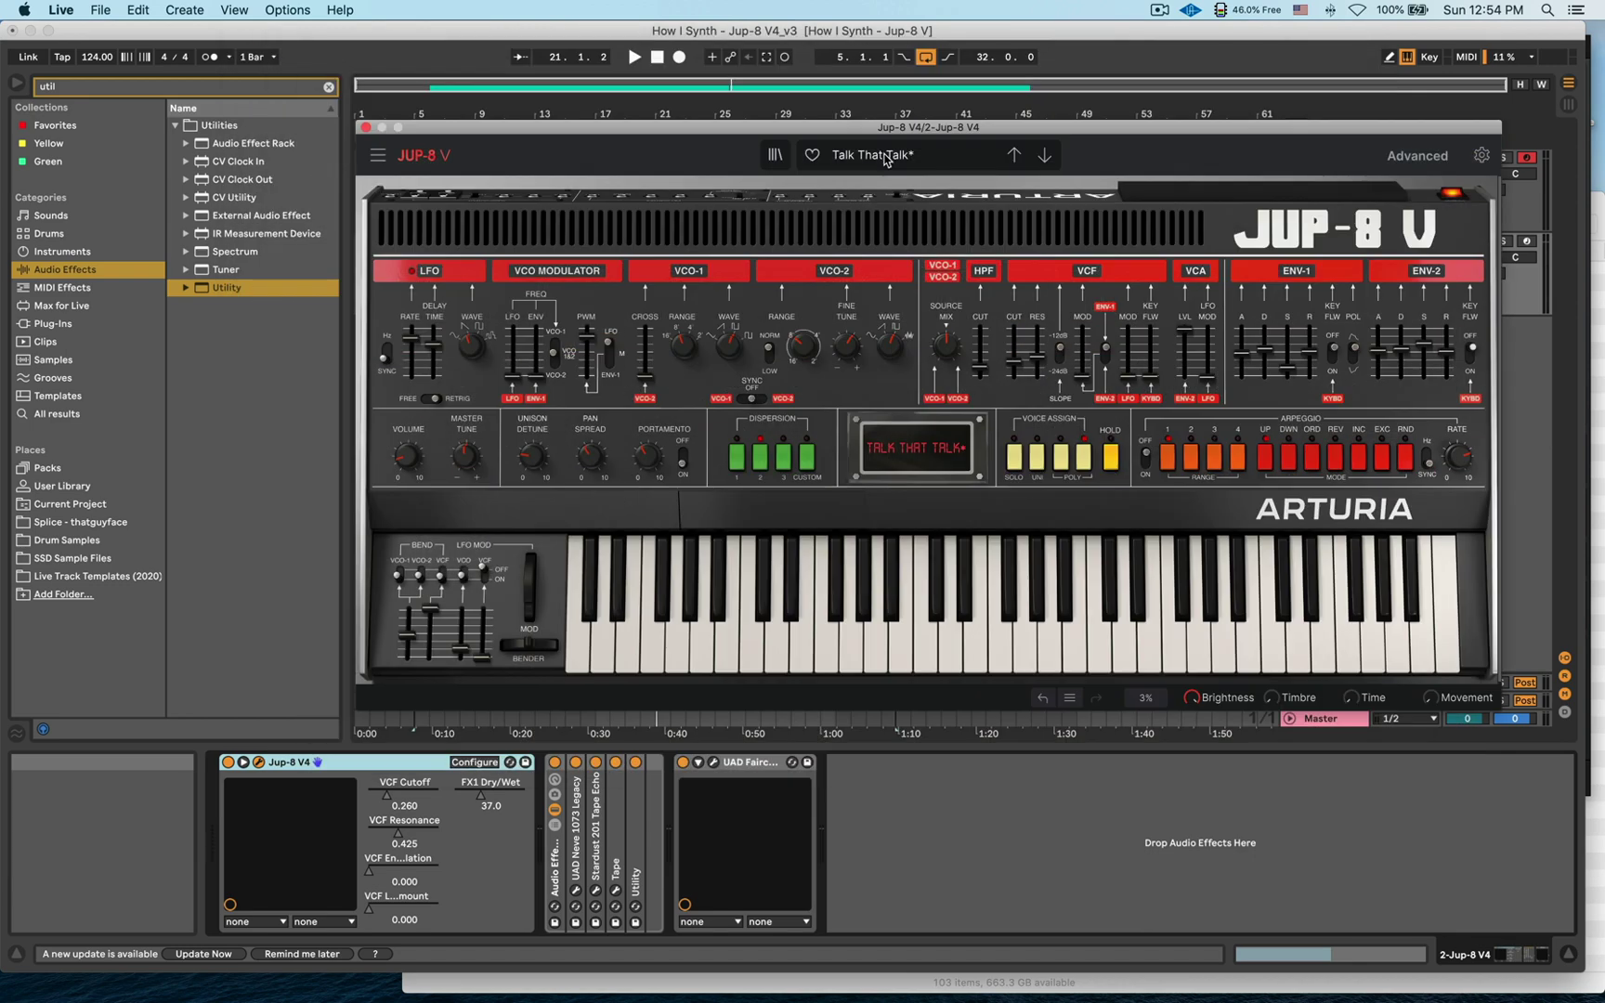
left_click(885, 159)
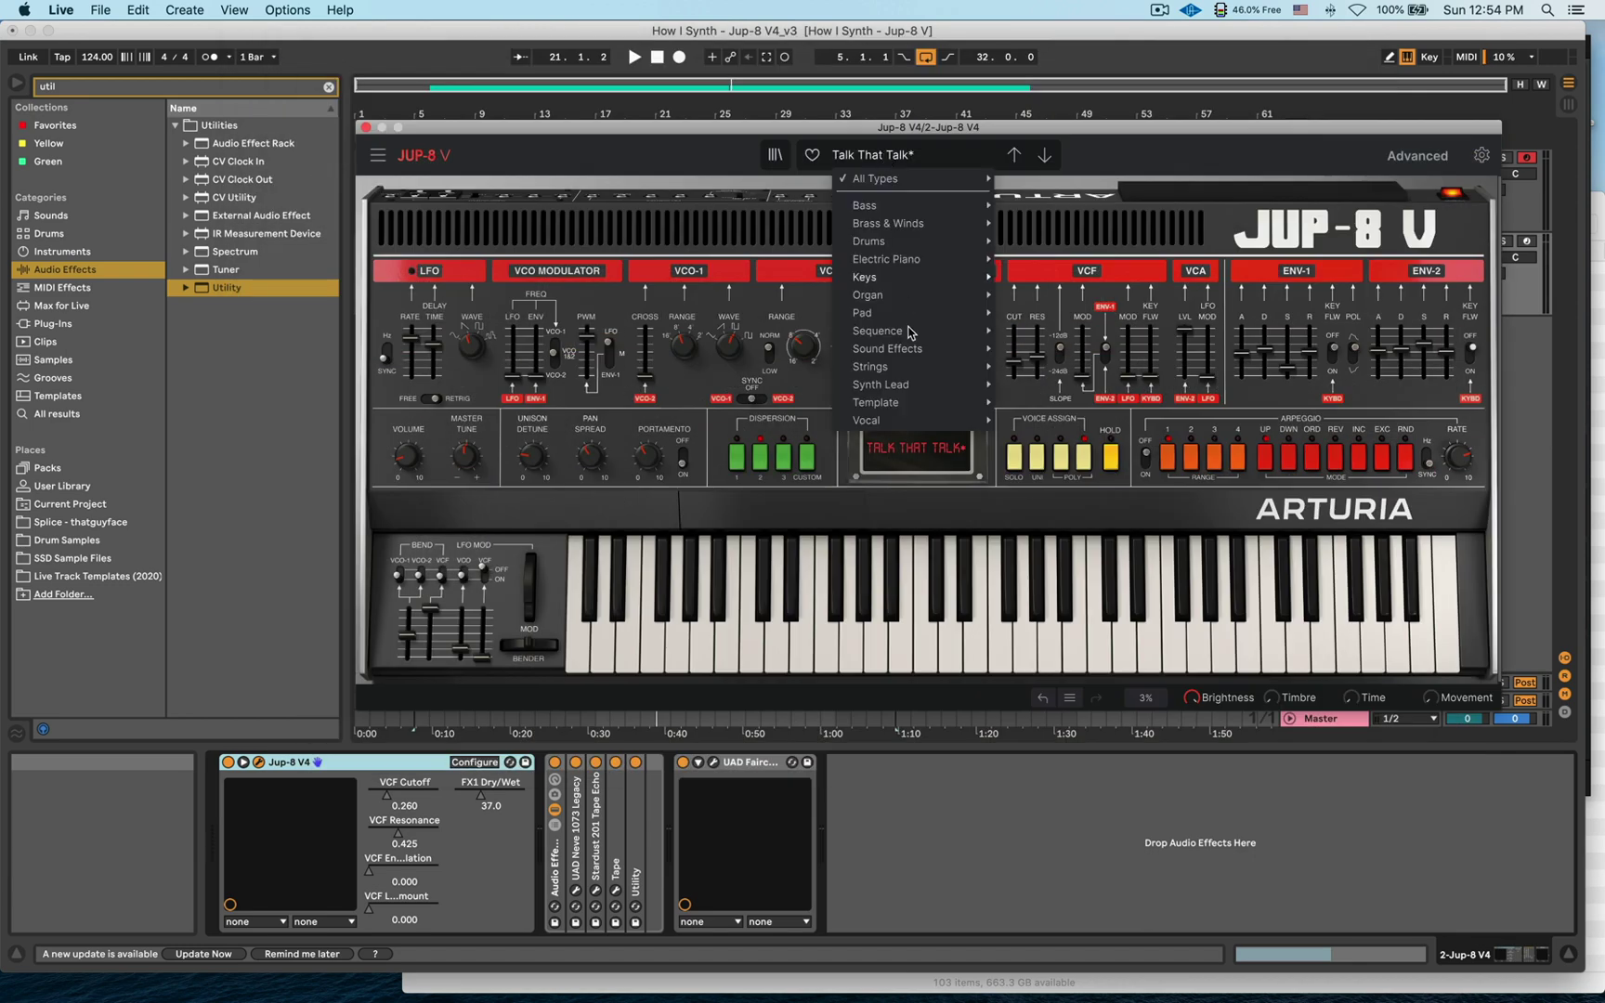
left_click(1068, 529)
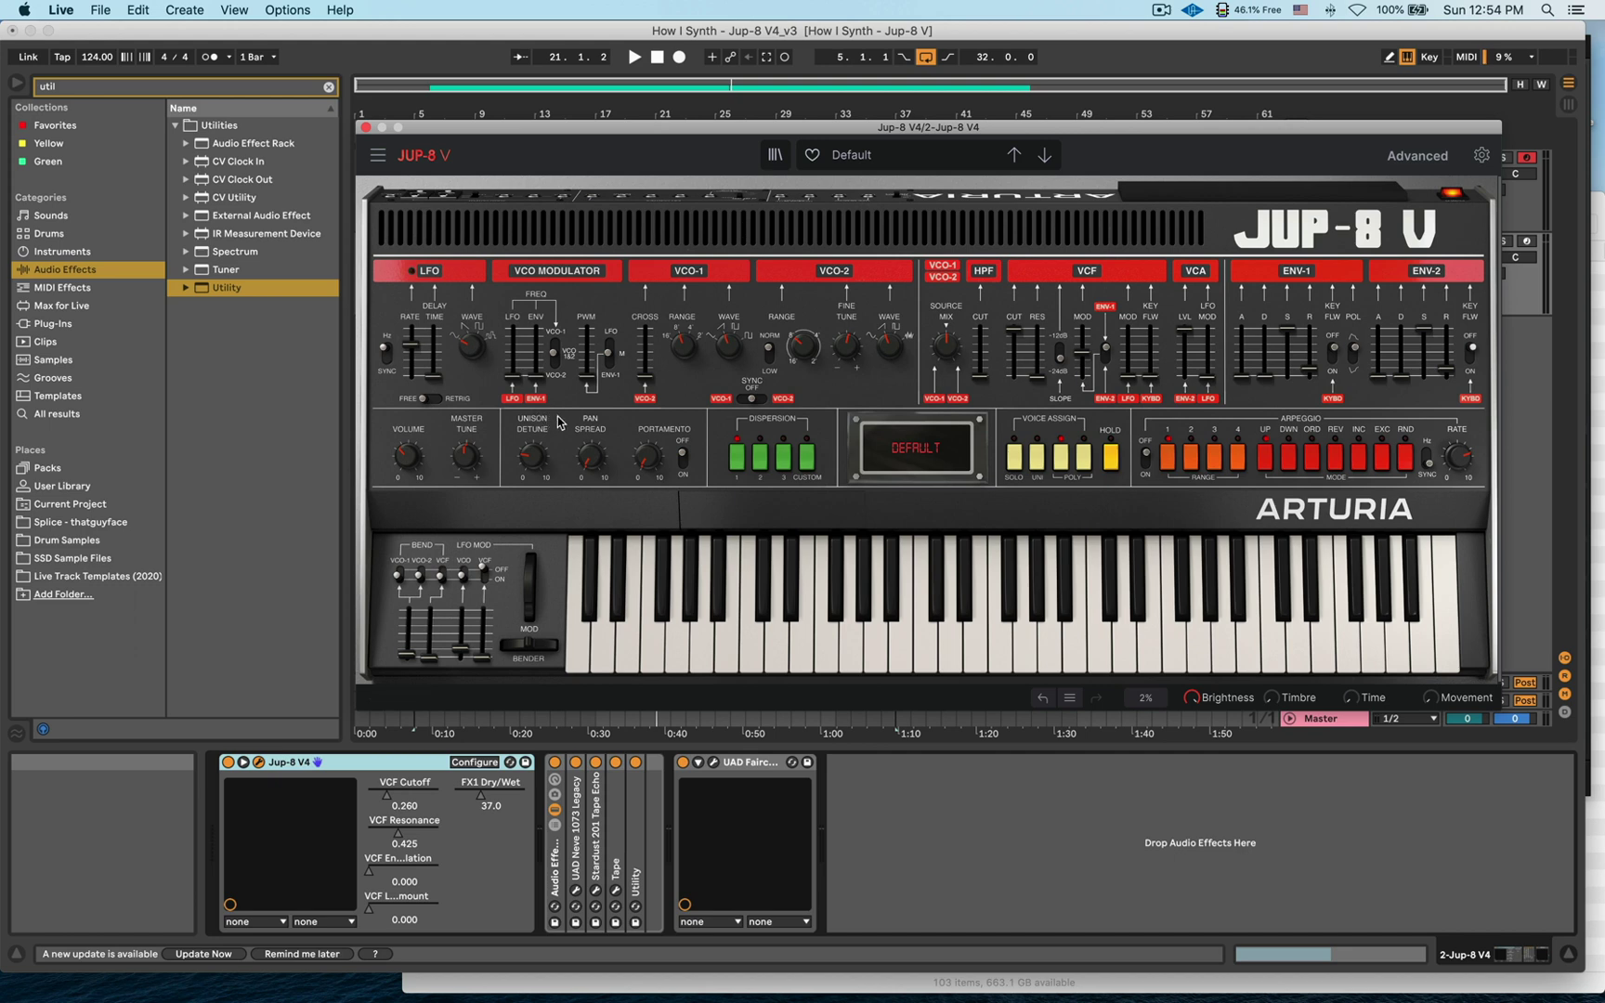
Inspect the settings of the UAD Neve 1073 Legacy, Stardust 201 Tape Echo and Tape plug-ins in the audio effect rack.
left_click(557, 899)
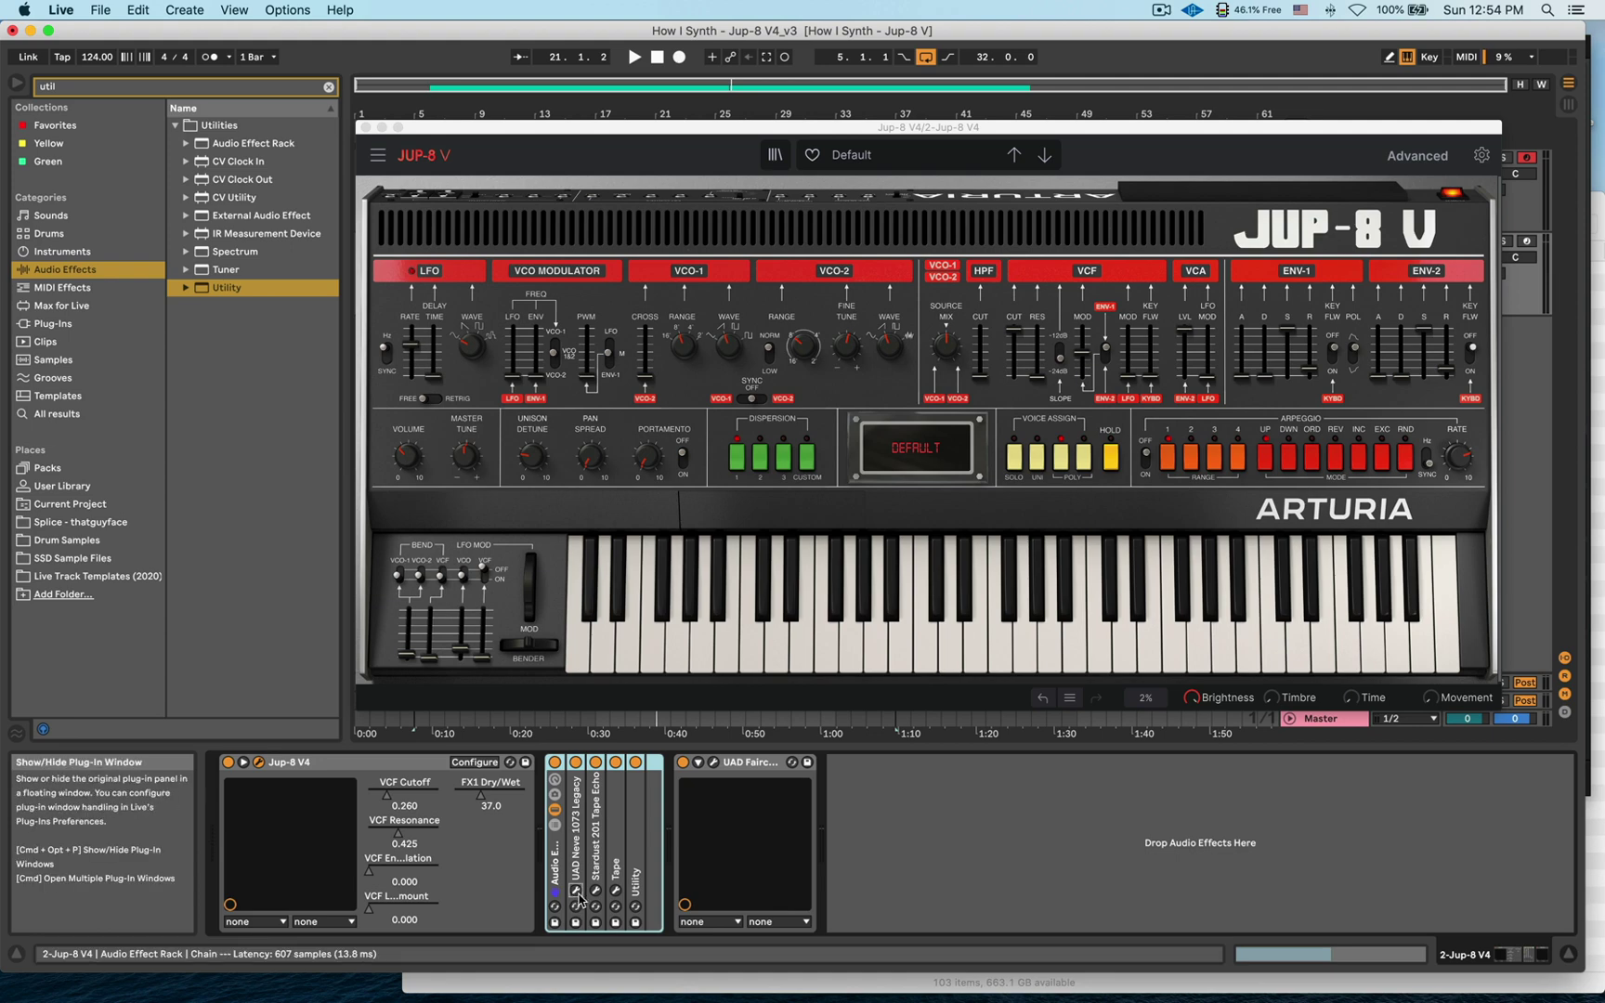
left_click(575, 892)
left_click_drag(895, 546, 368, 380)
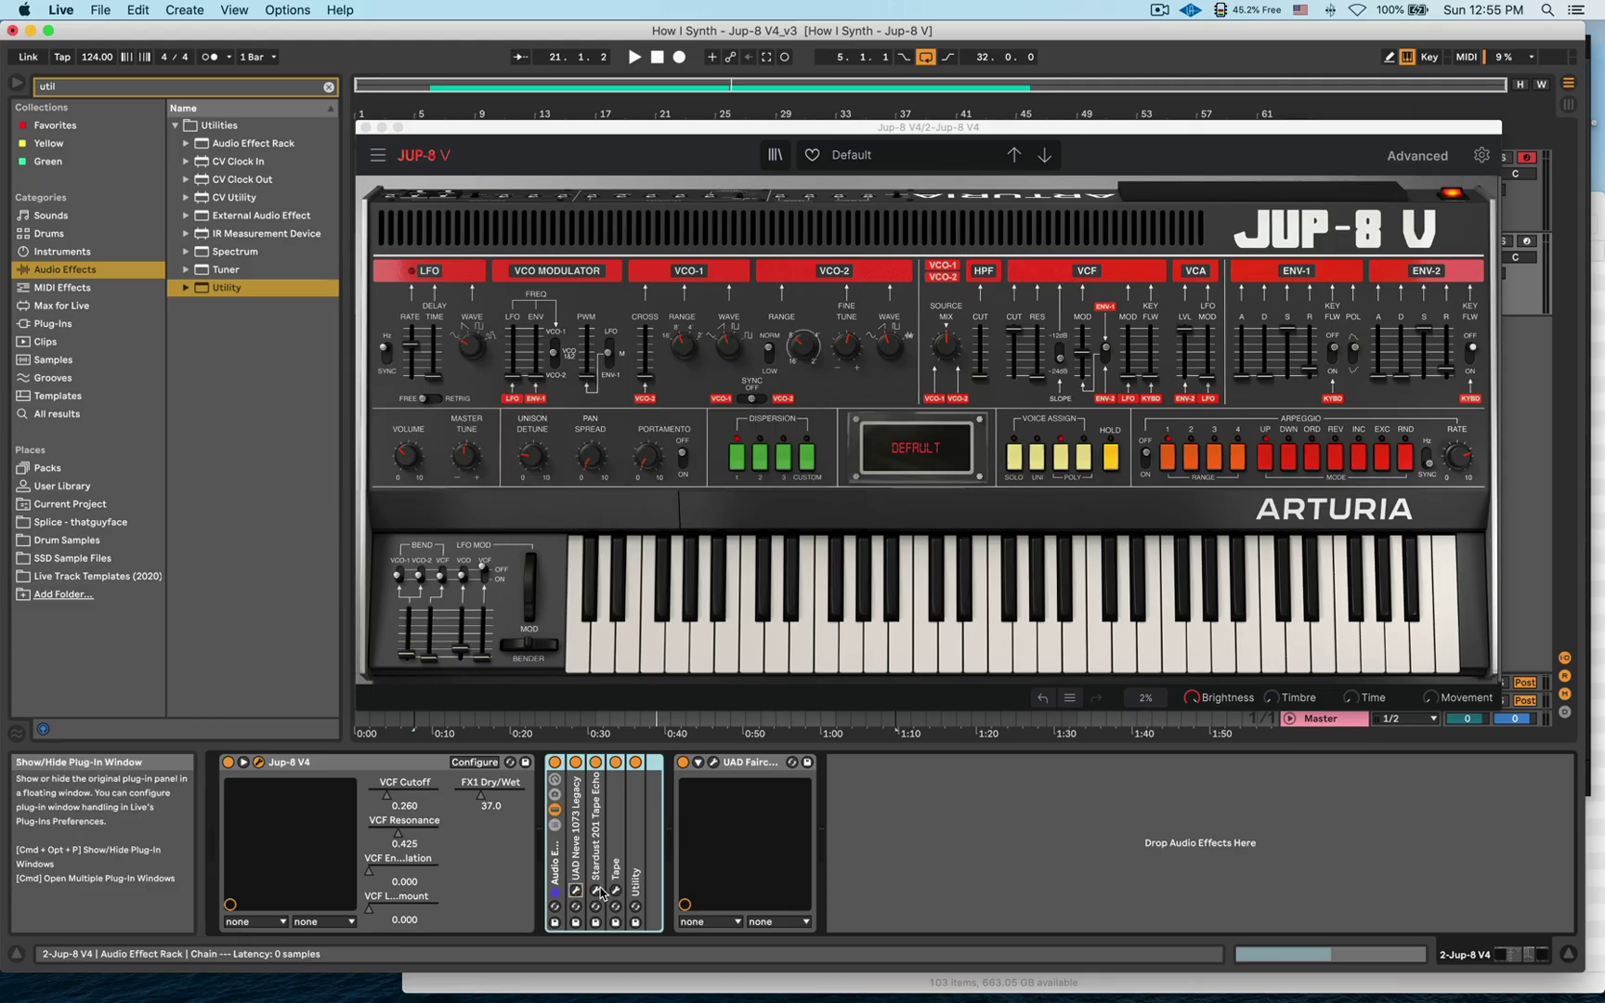
left_click(595, 890)
left_click_drag(633, 127, 698, 89)
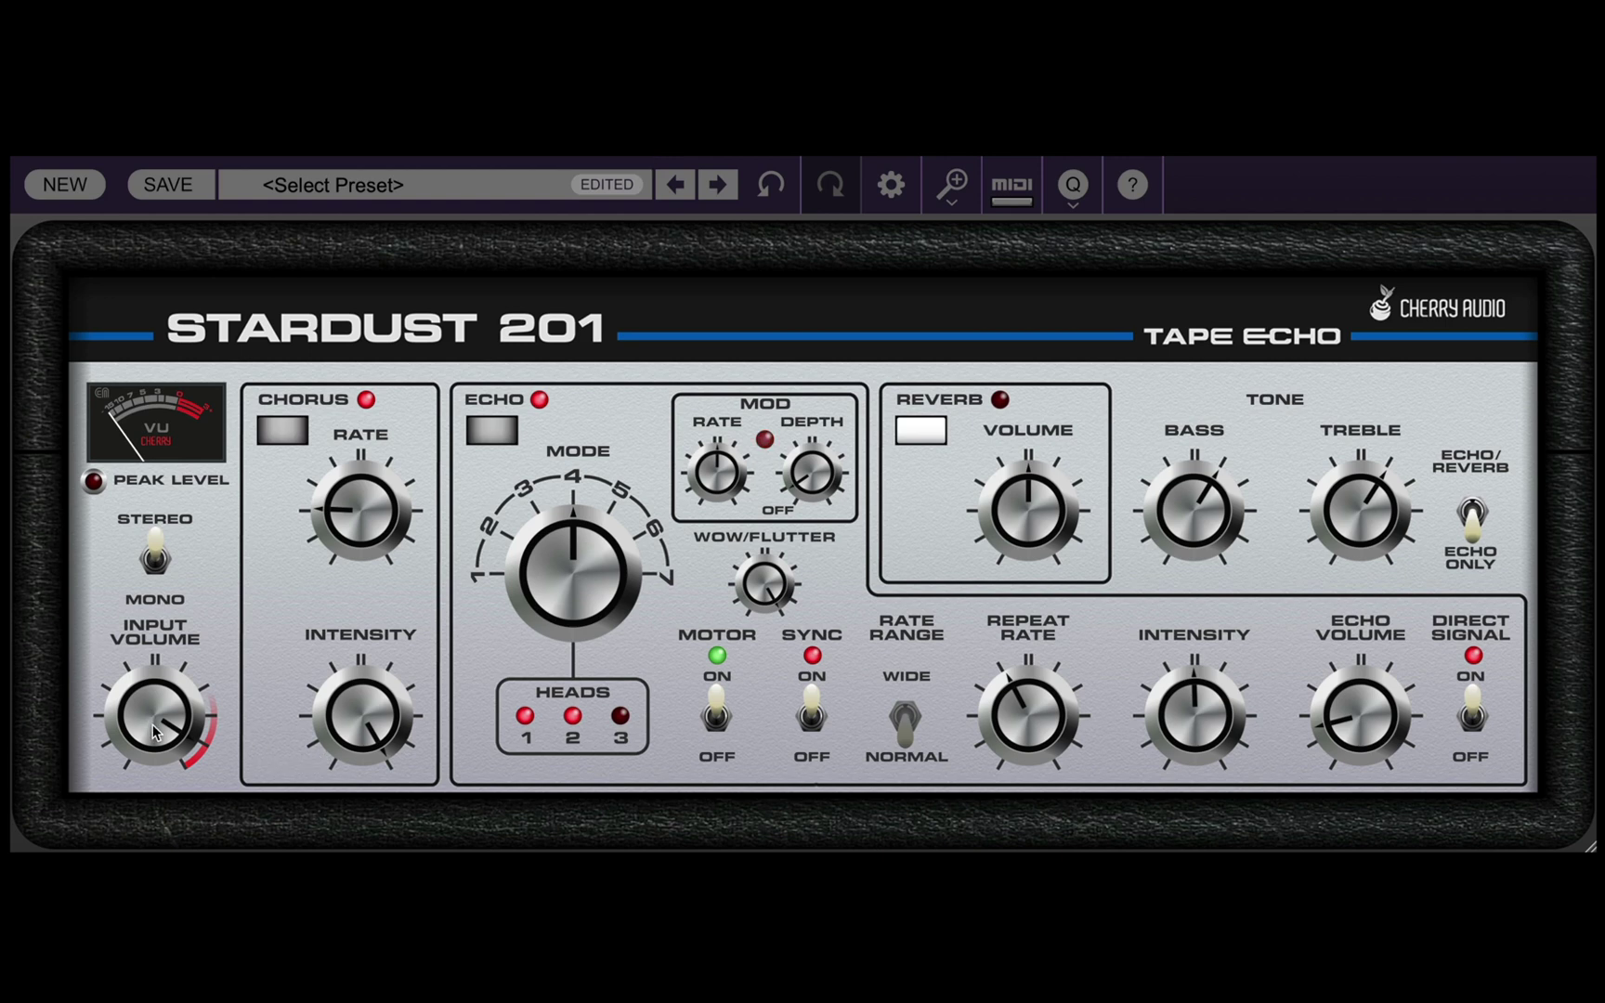
mouse_move(154, 729)
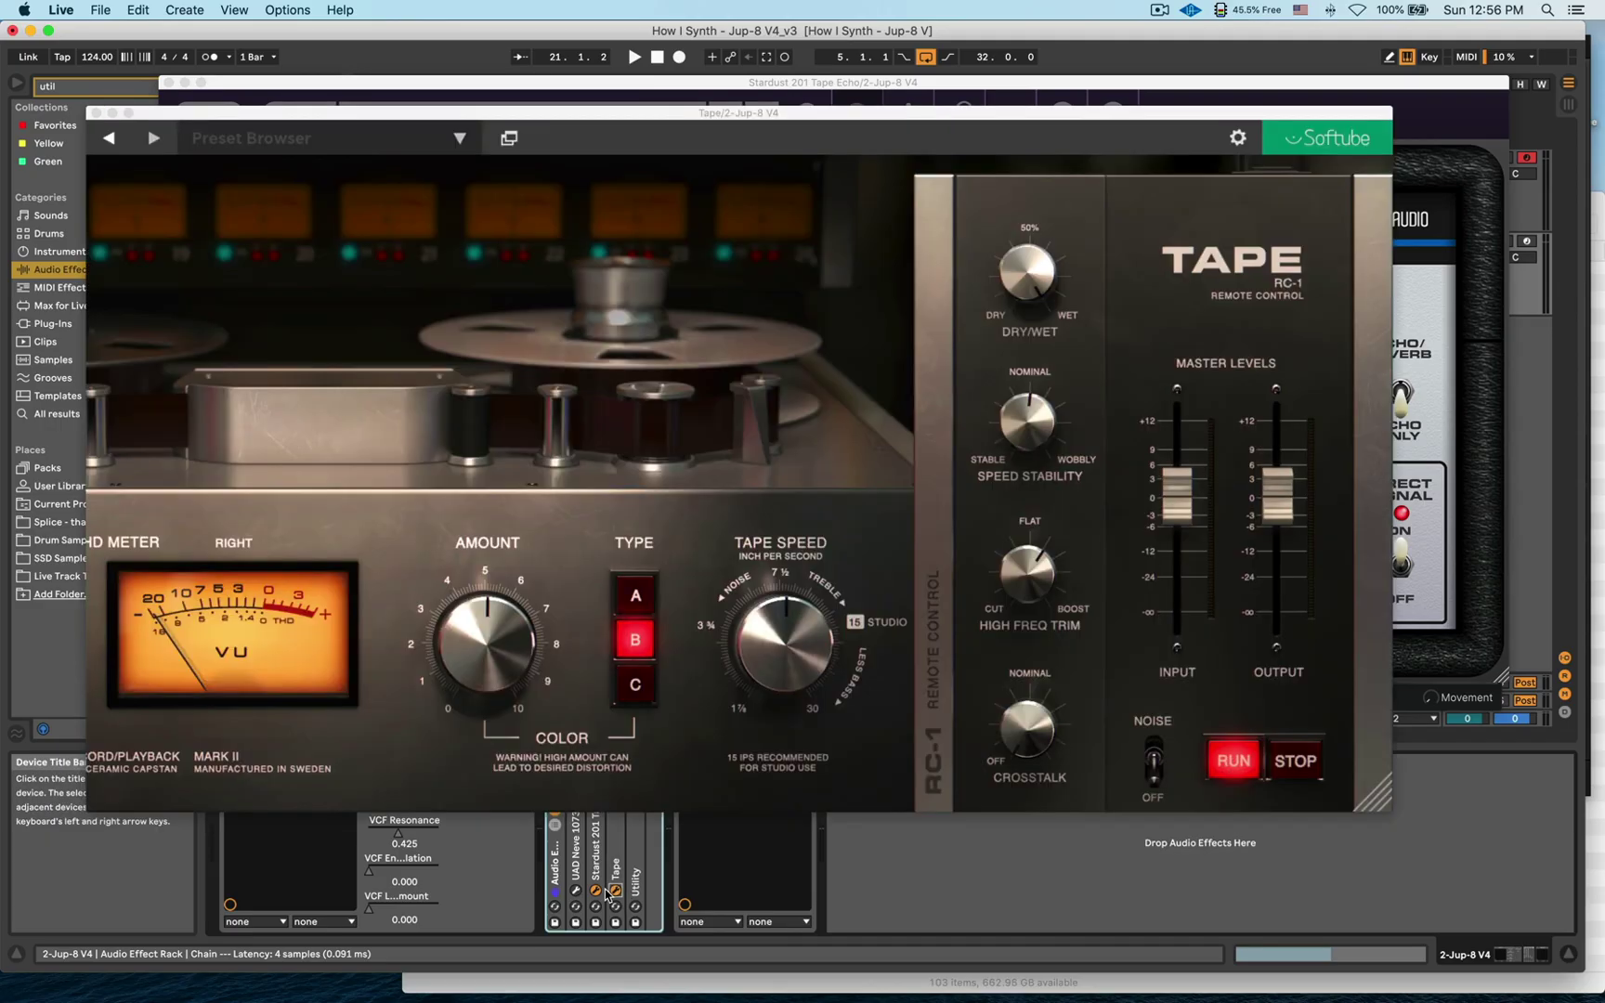
left_click_drag(767, 115, 838, 106)
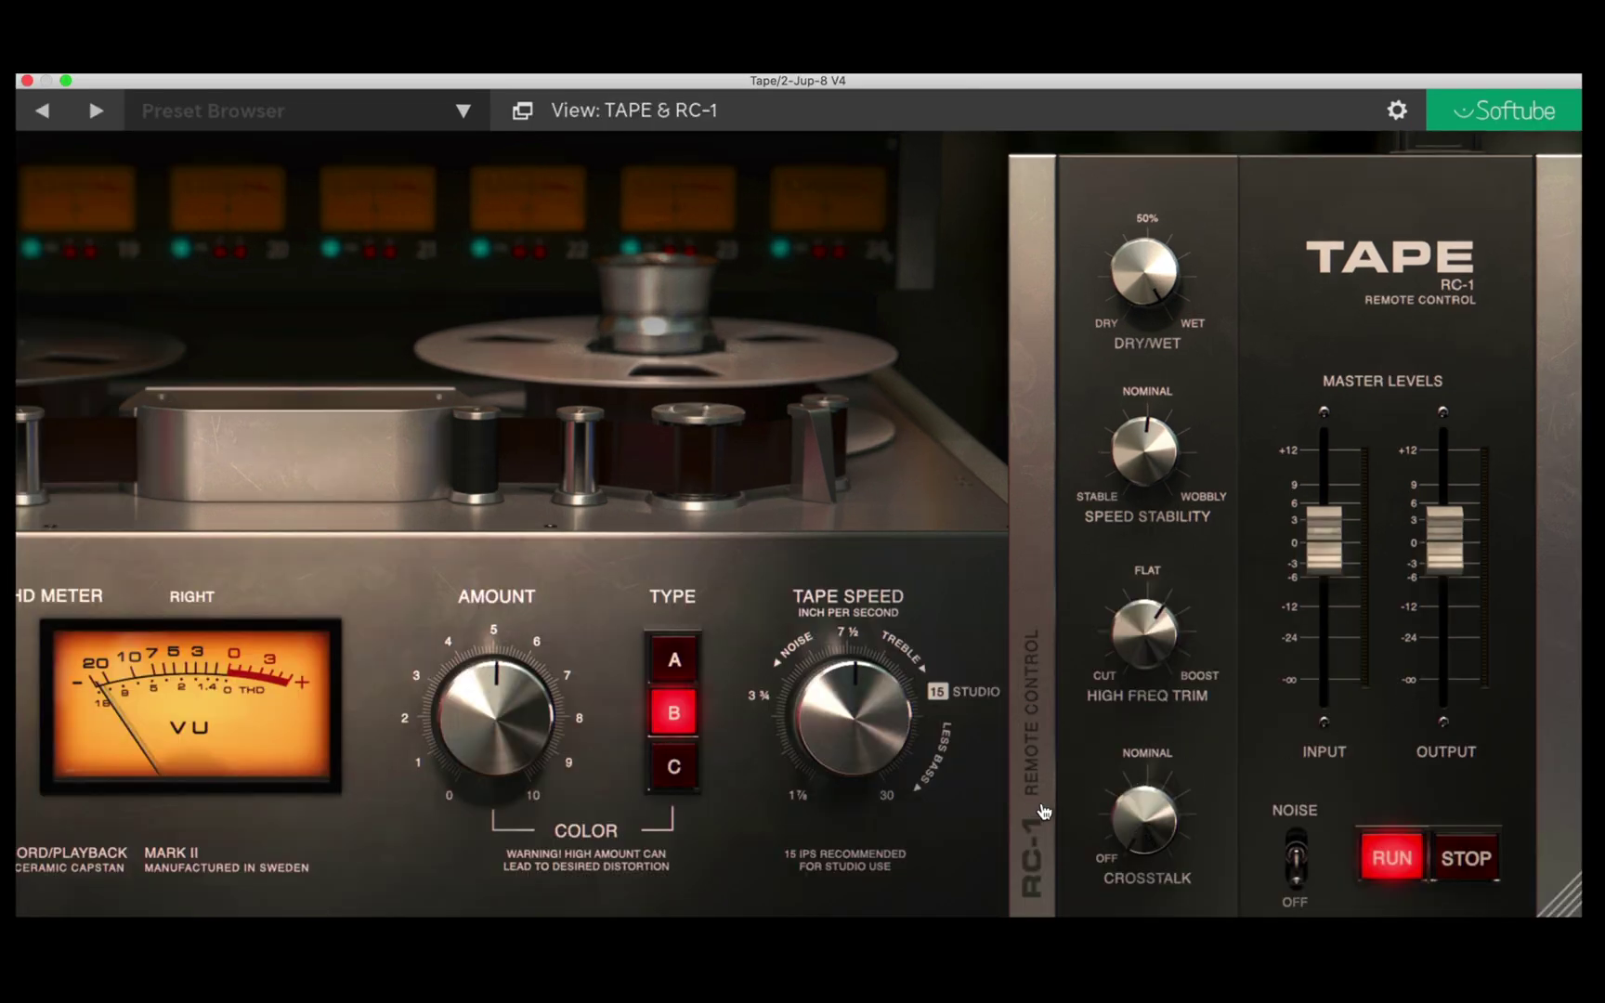
left_click(1043, 813)
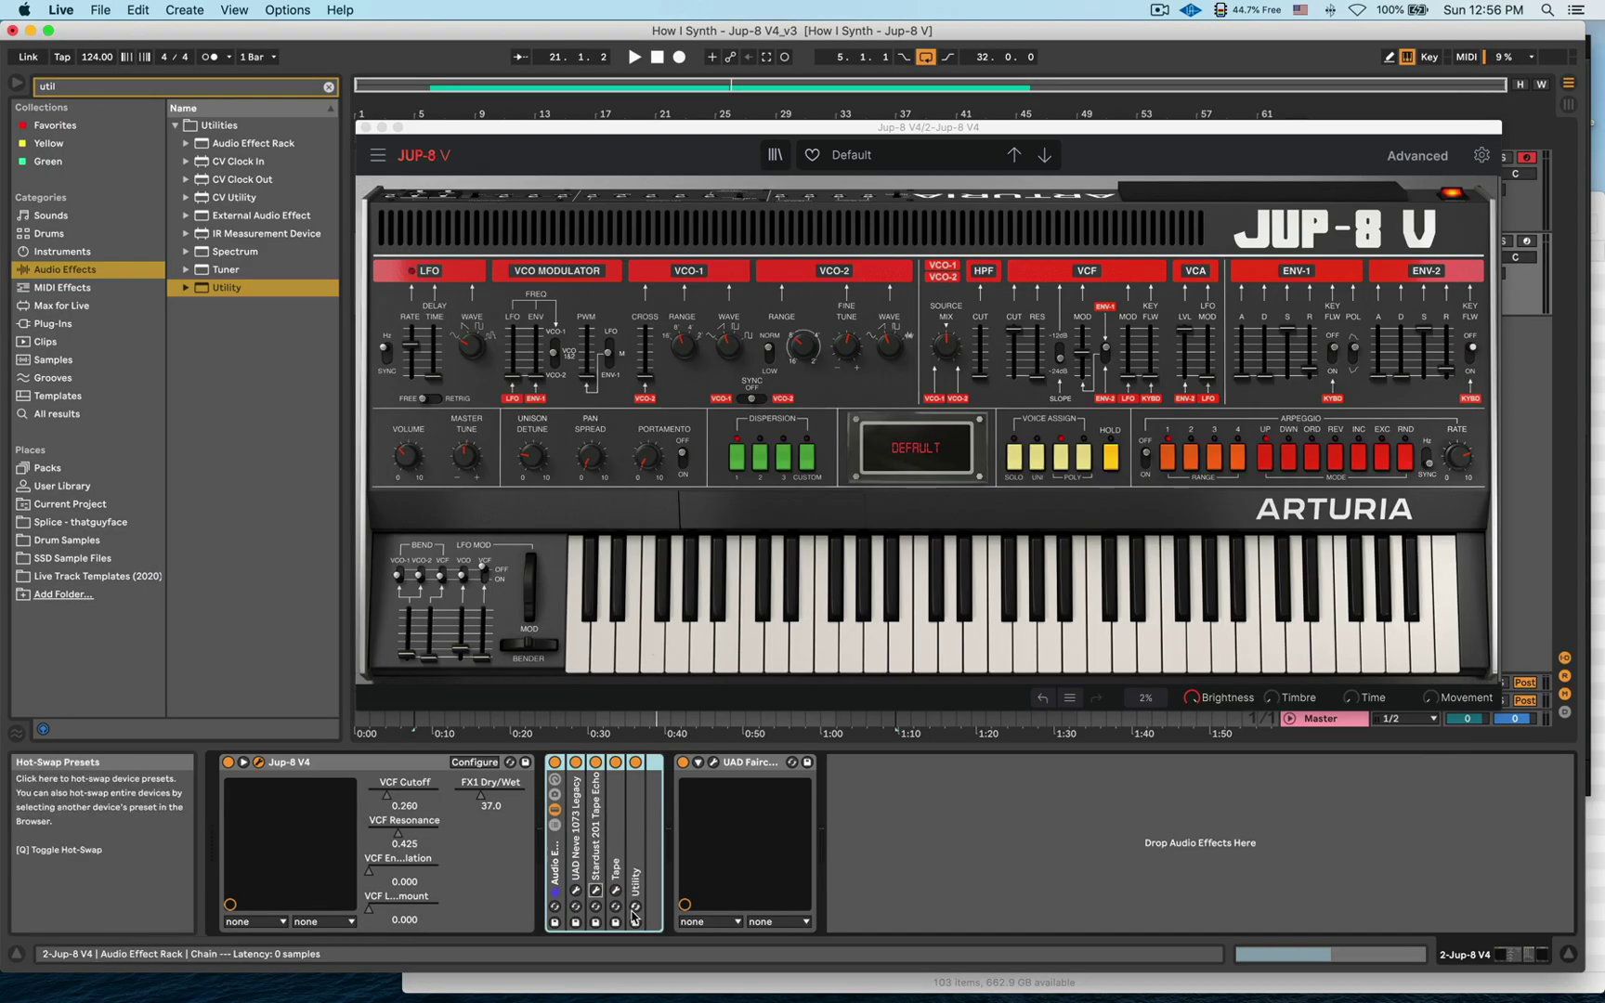
Inspect the Utility device and the UAD Fairchild 670 compressor settings, closing the compressor window and folding the Utility device when done.
double_click(637, 878)
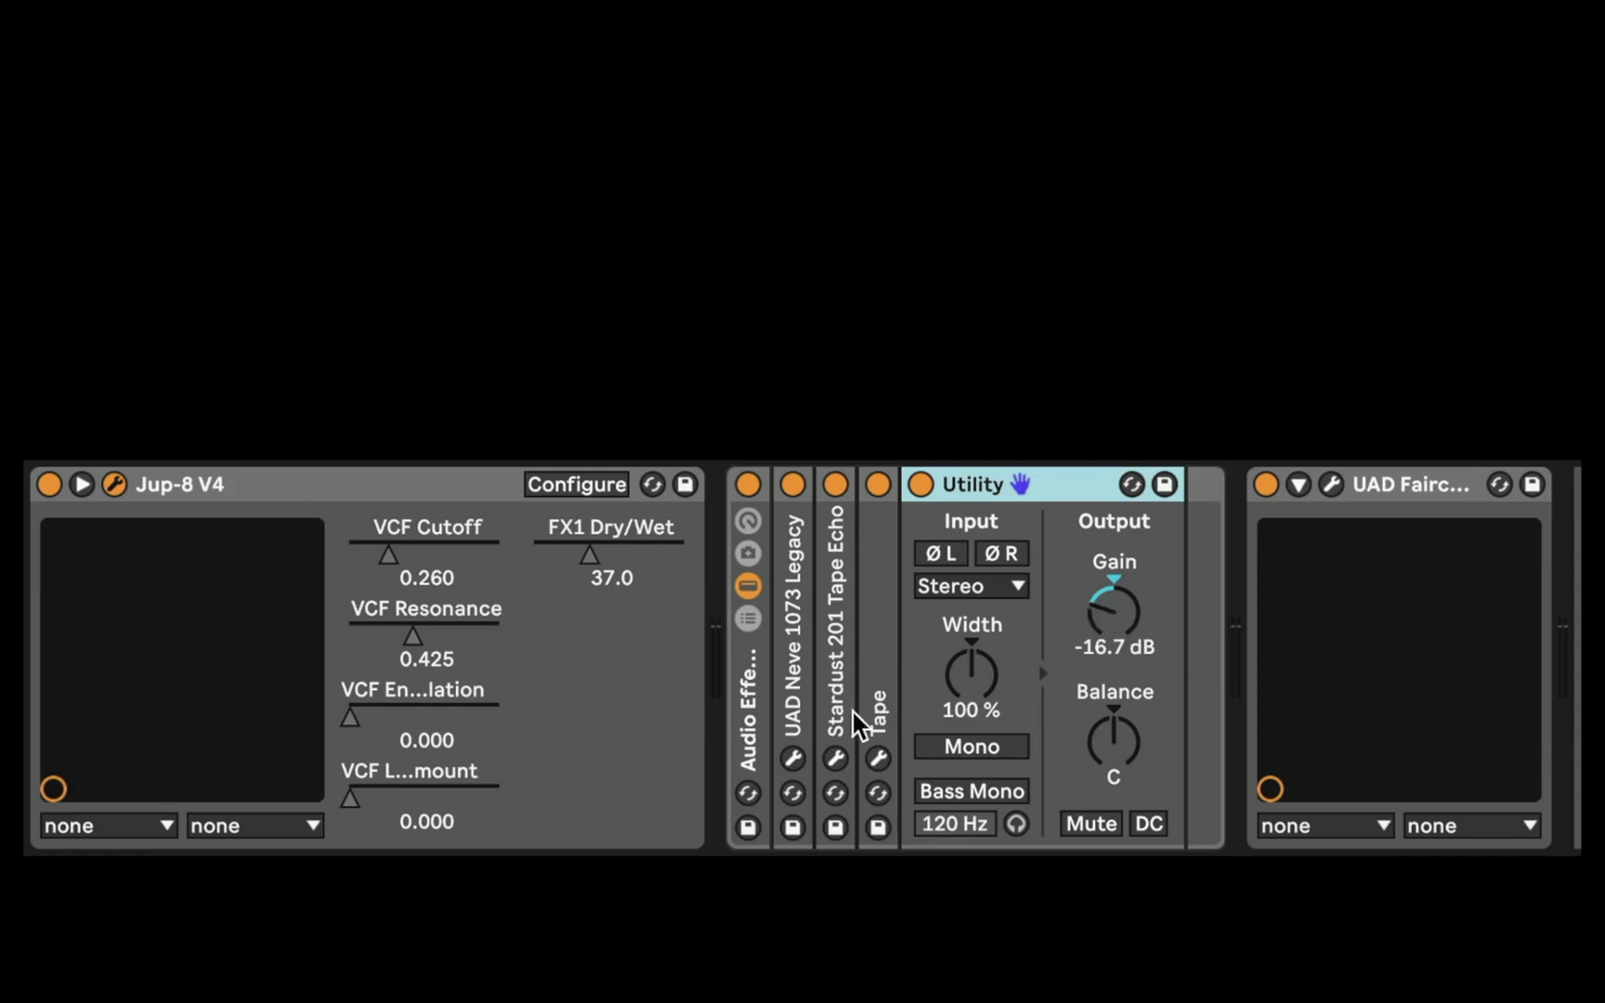
left_click(792, 759)
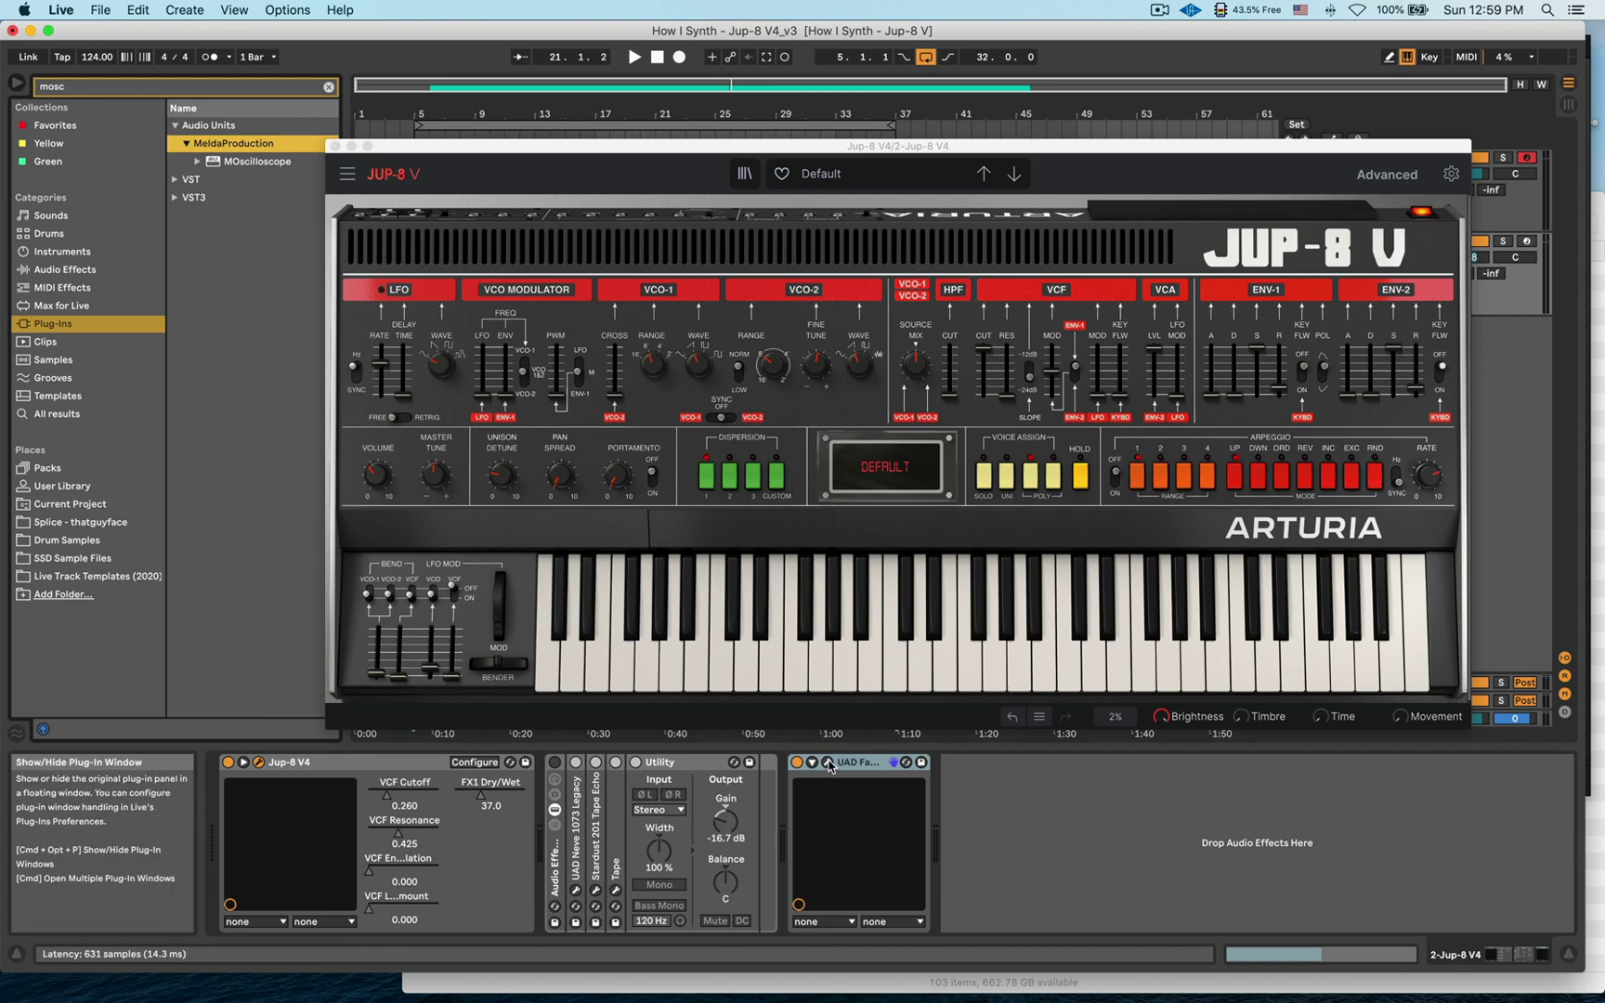
left_click(1330, 511)
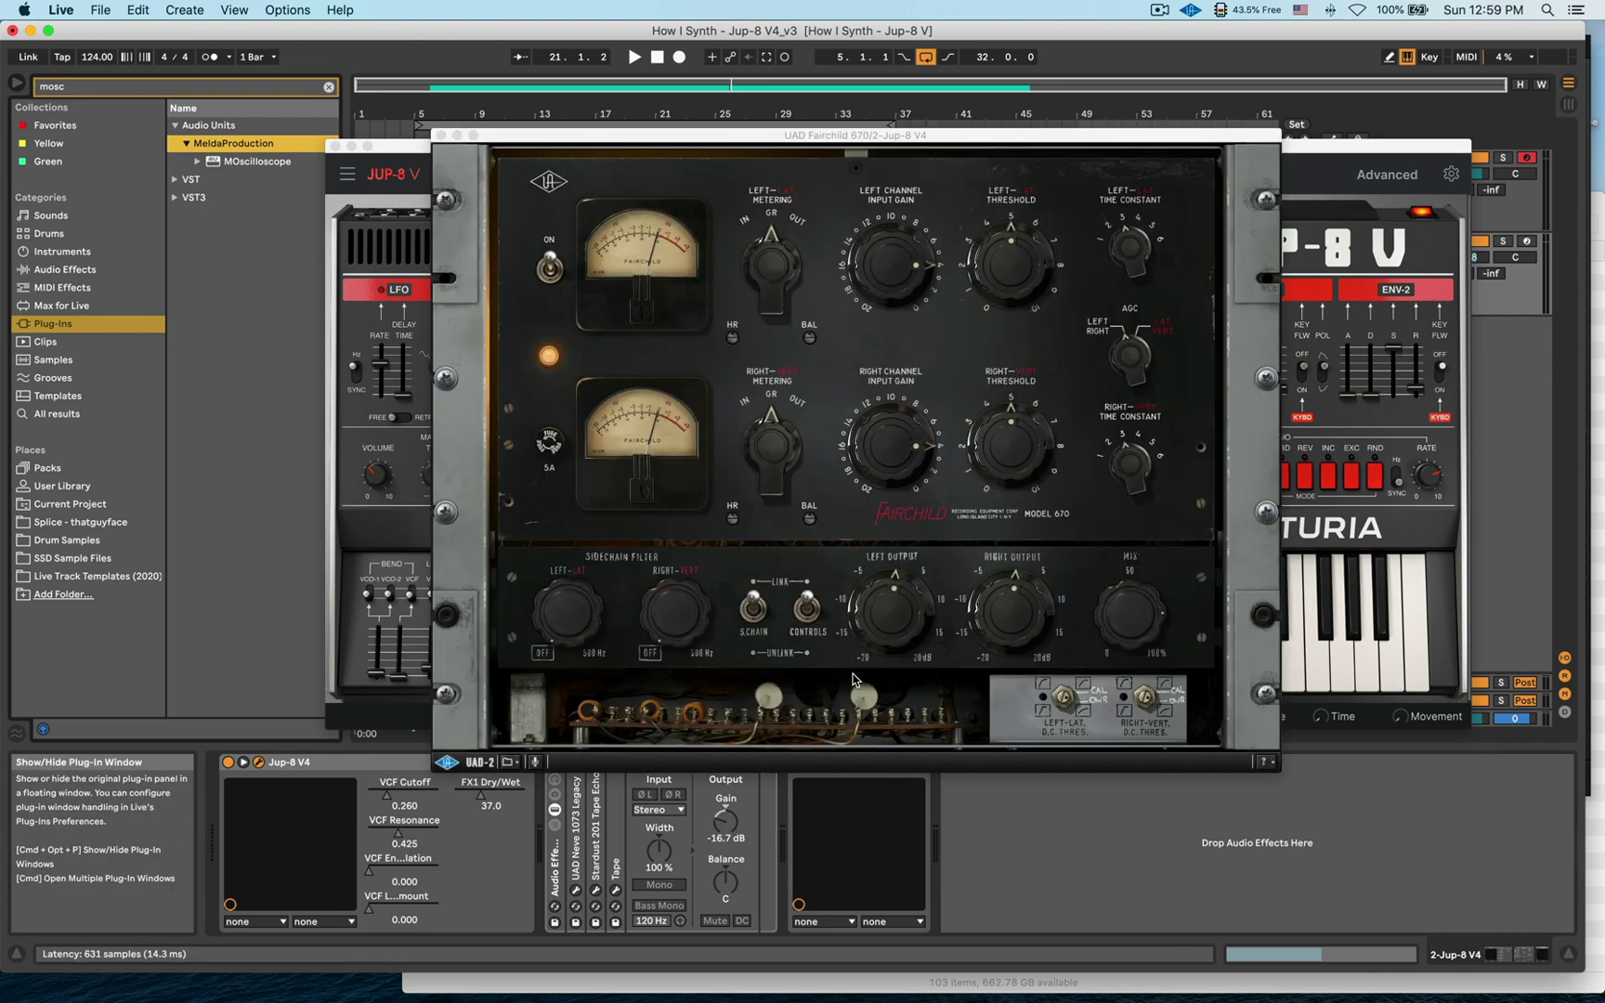
left_click_drag(804, 140, 736, 123)
left_click(371, 118)
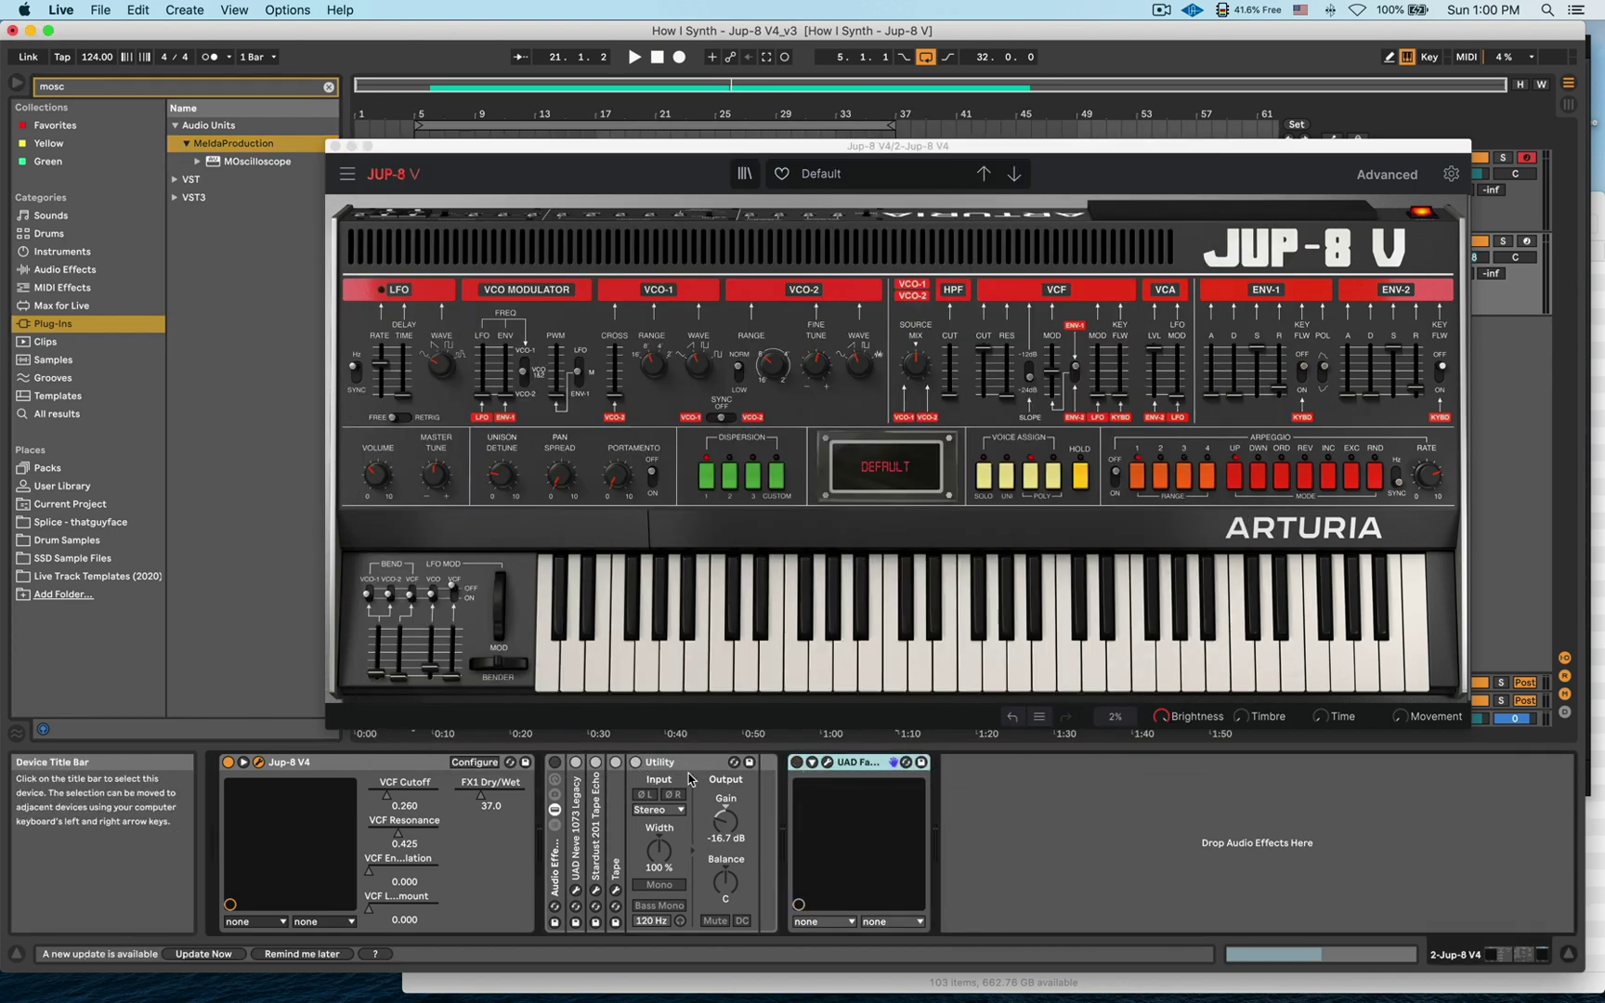
left_click(693, 766)
double_click(698, 766)
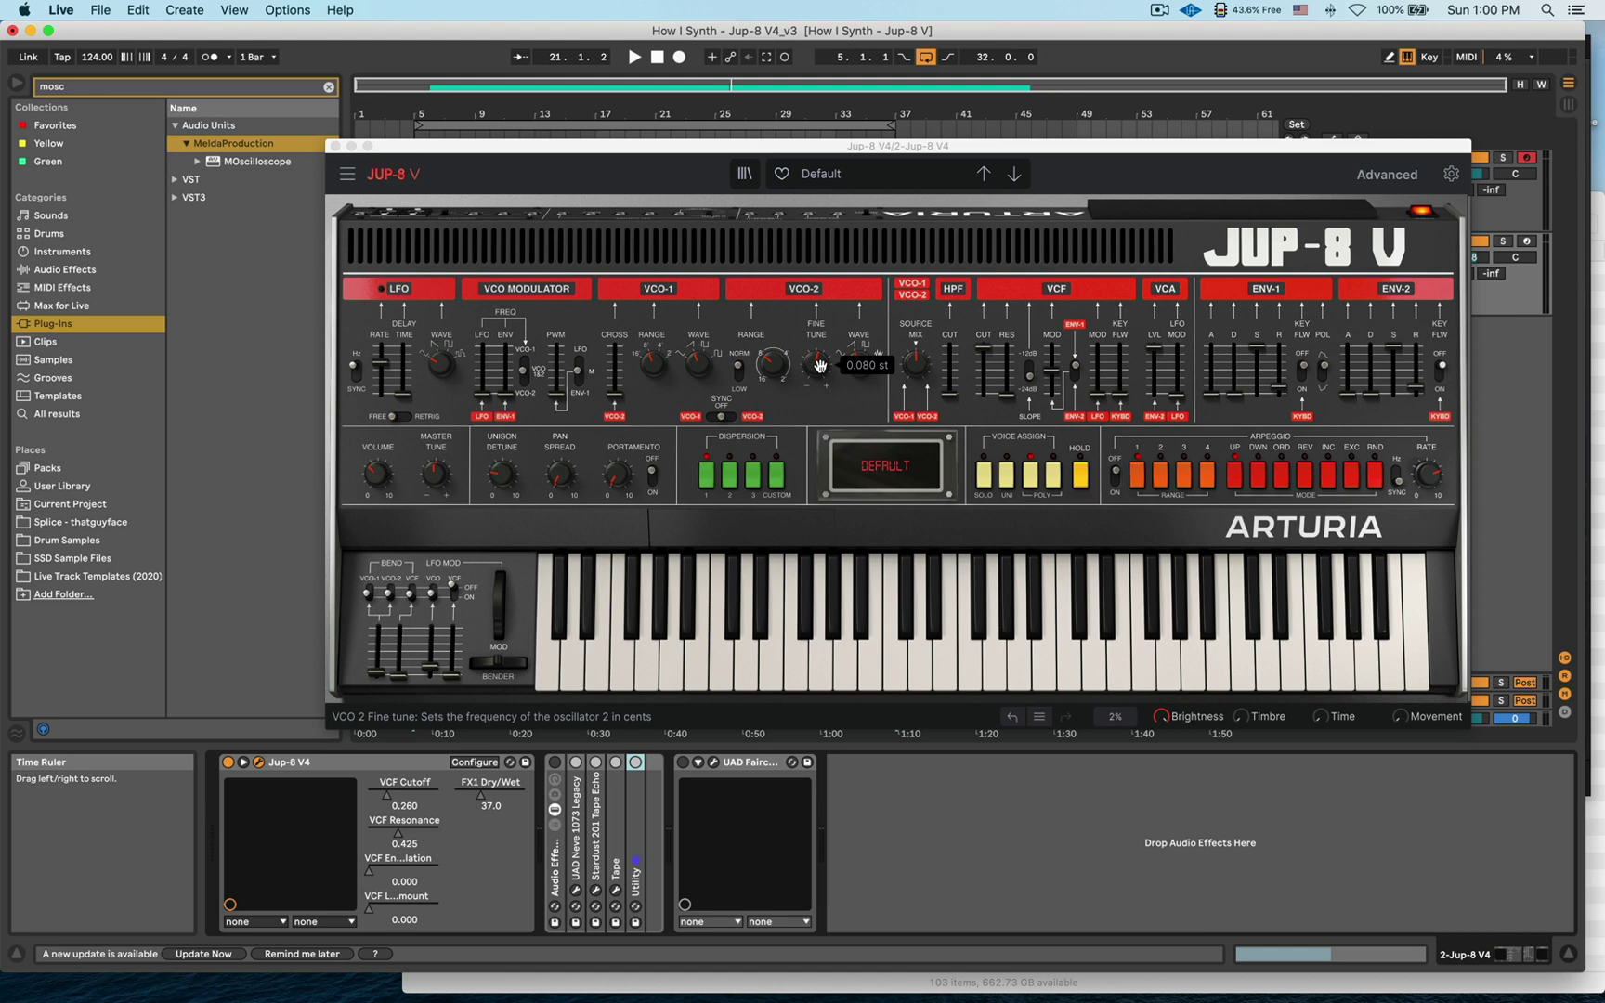
Adjust the VCO-2 fine tune, trying 0.00 st and 0.064 st to compare the oscillator detuning.
left_click_drag(819, 365, 822, 371)
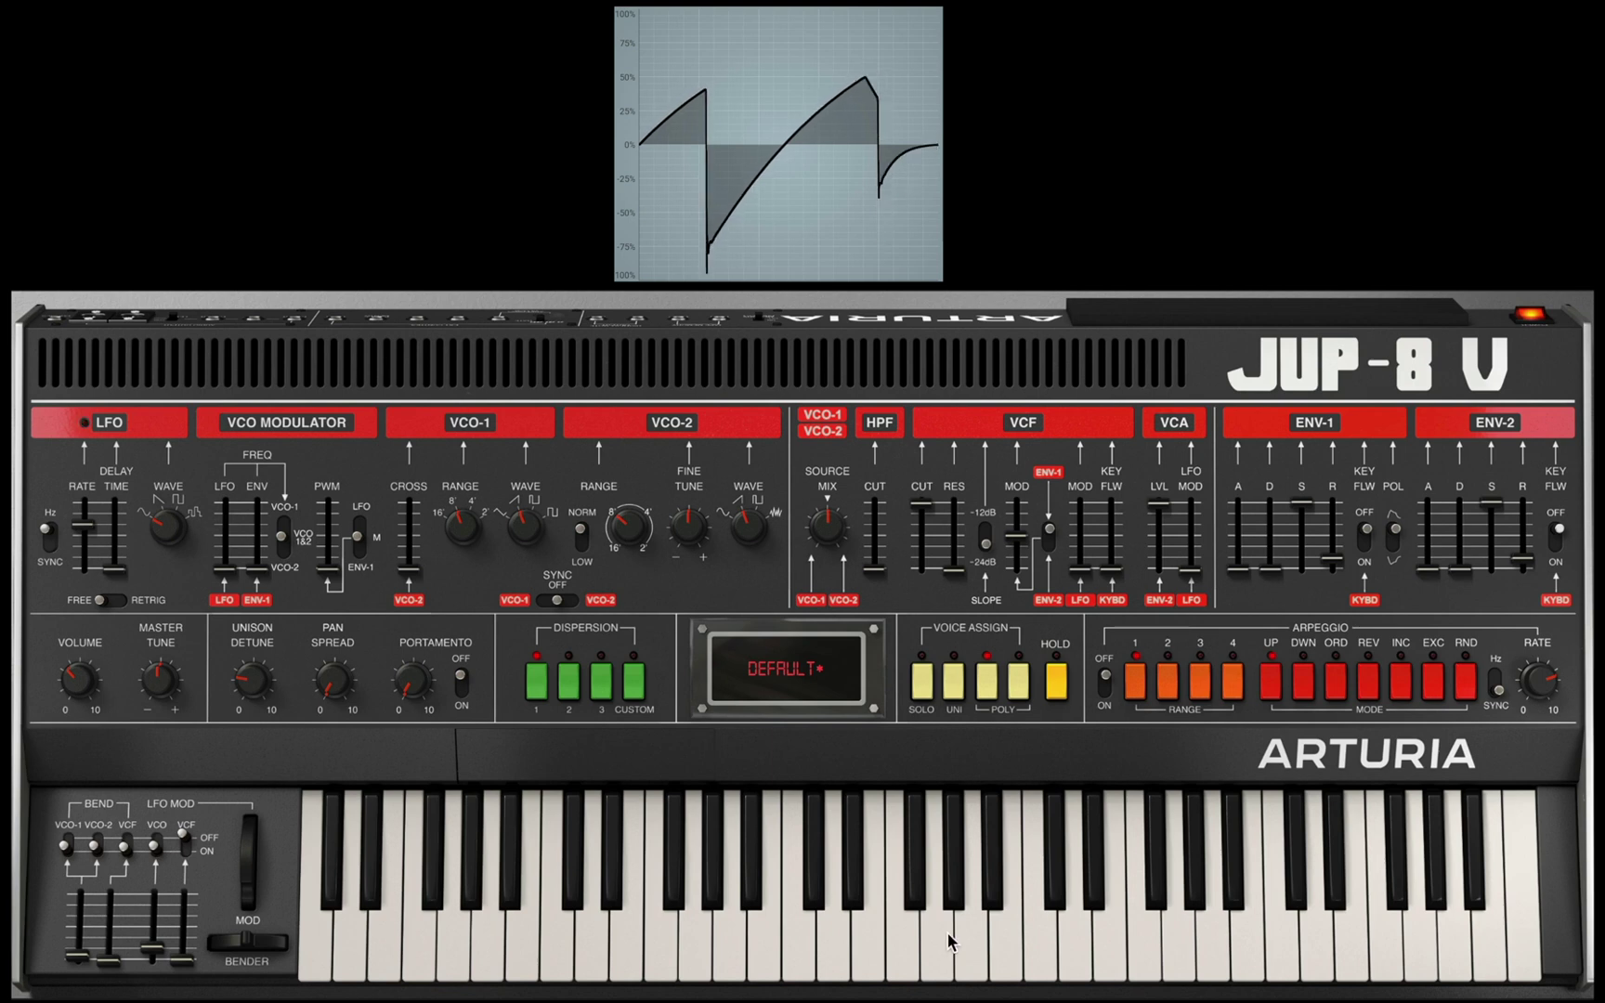
mouse_move(699, 542)
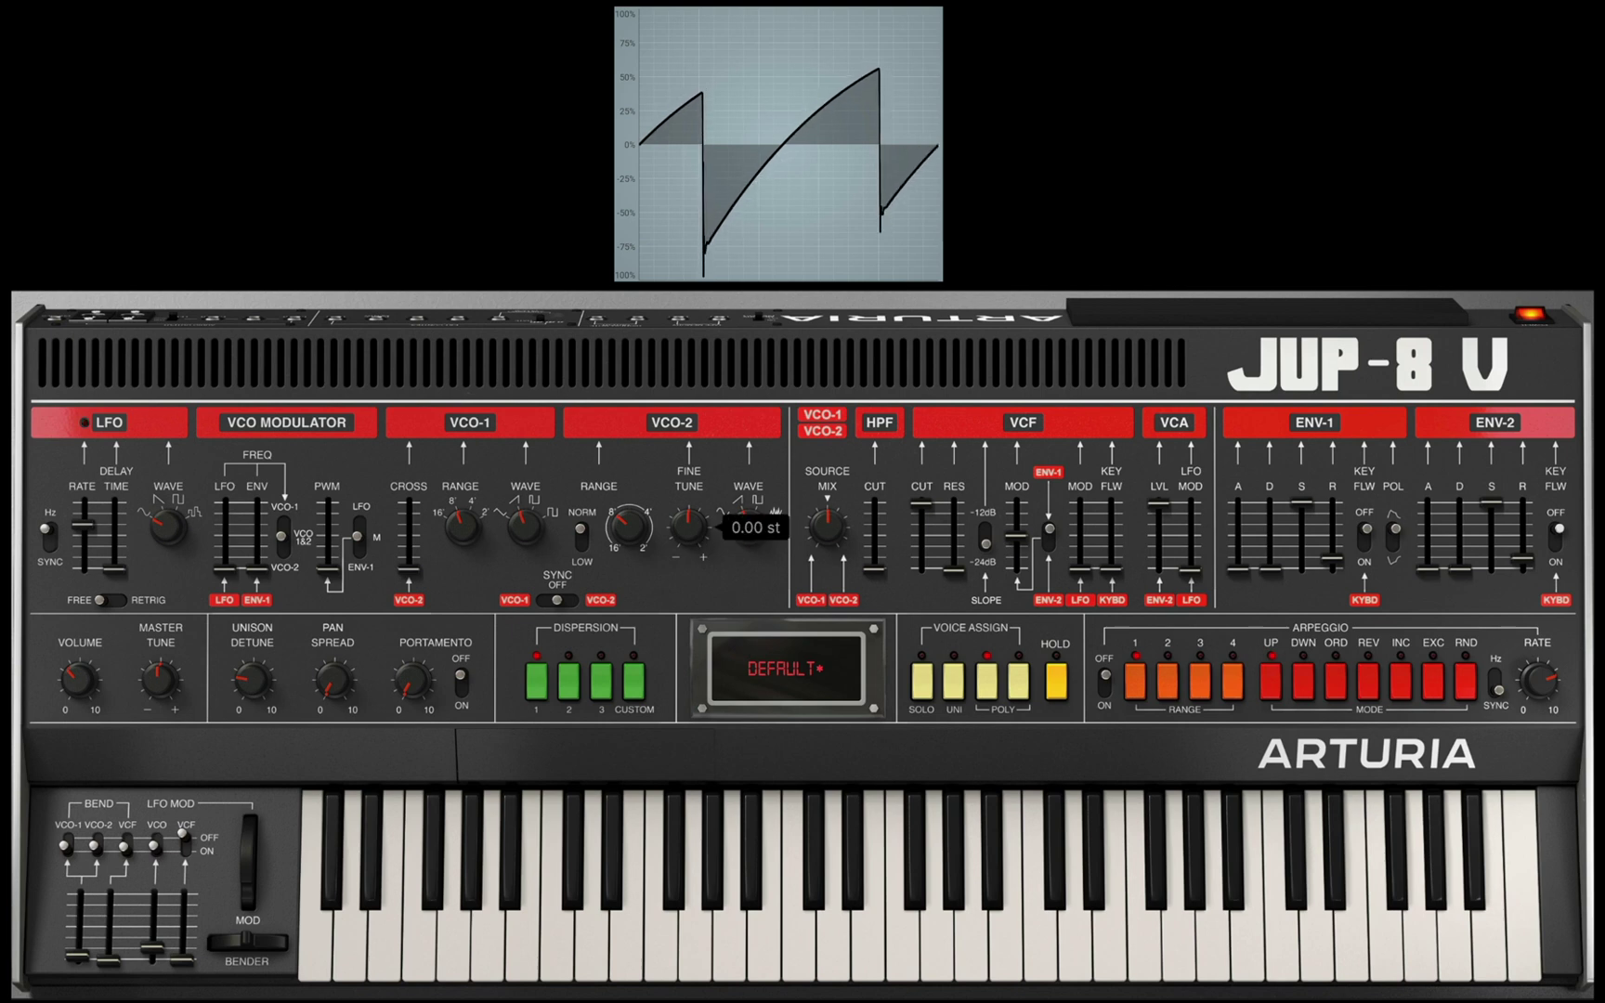
left_click_drag(698, 542, 695, 525)
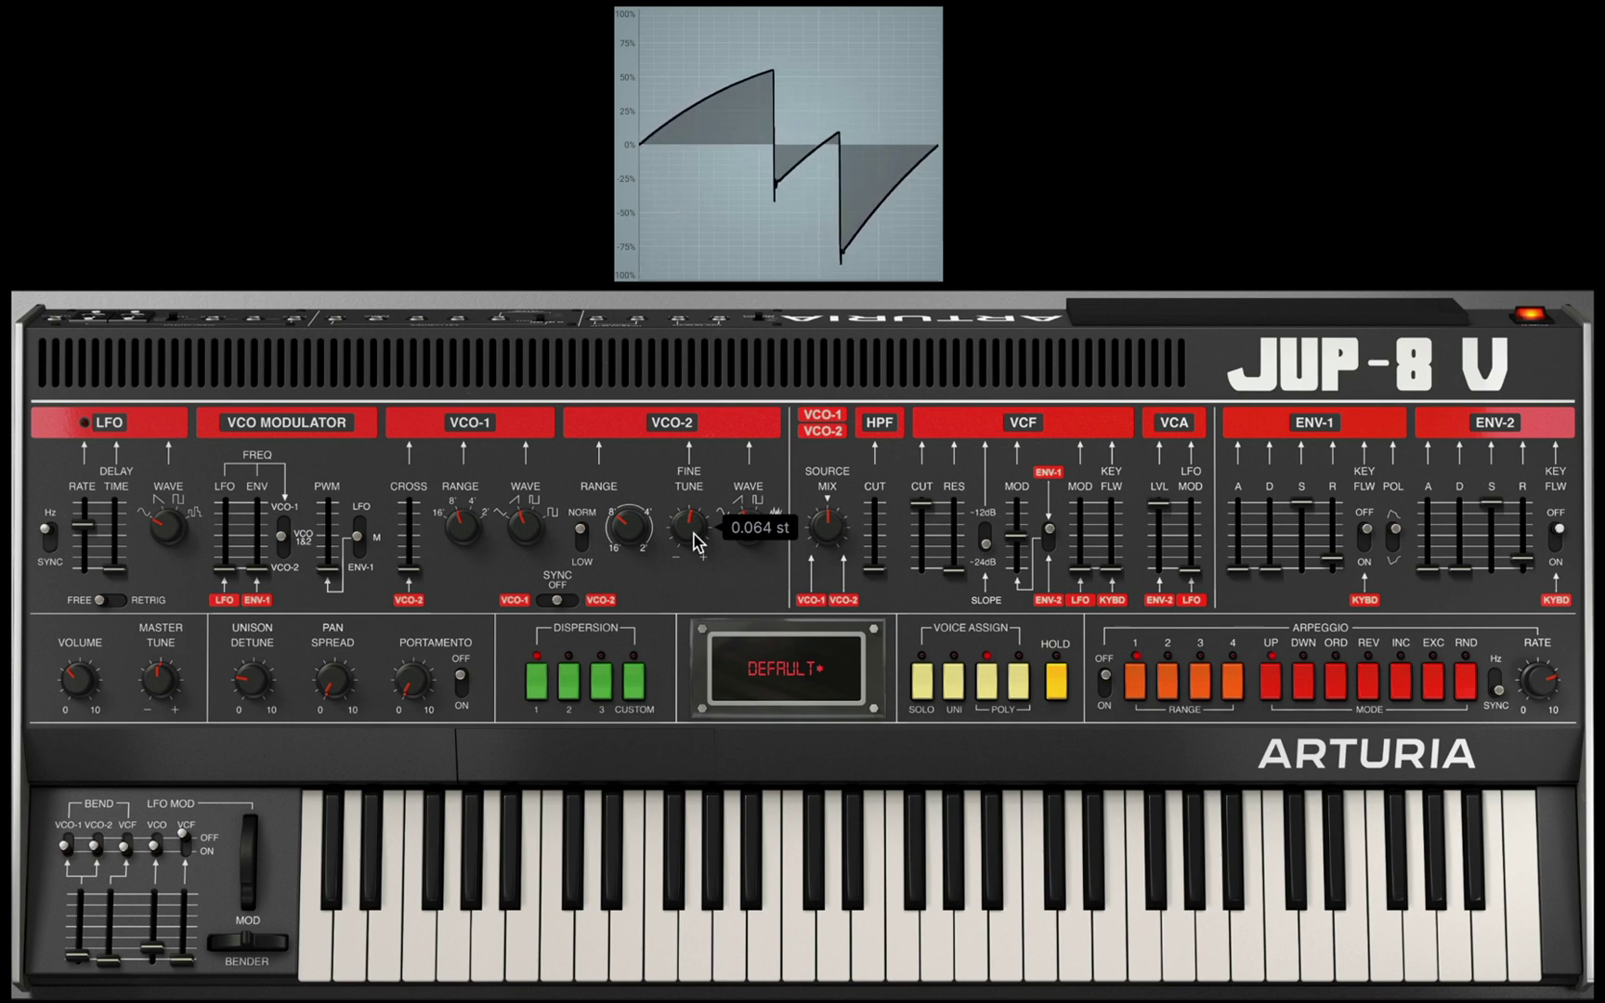
left_click_drag(691, 541, 694, 520)
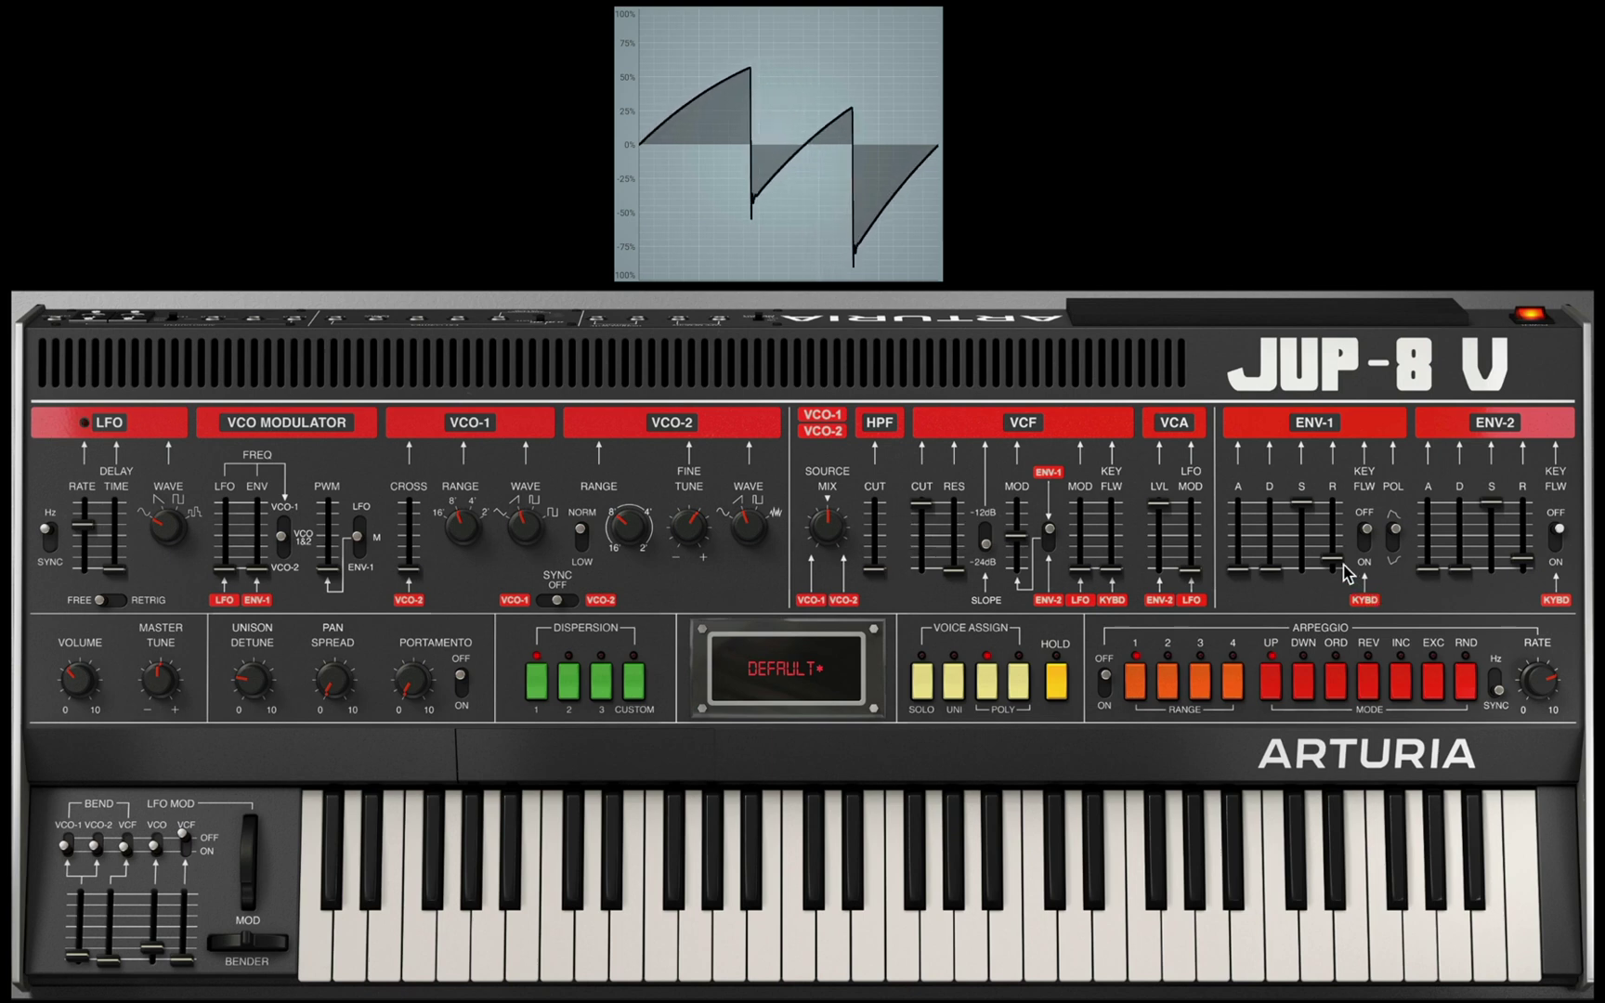
Raise the release times of ENV-1 and ENV-2 slightly.
left_click_drag(1344, 564, 1342, 544)
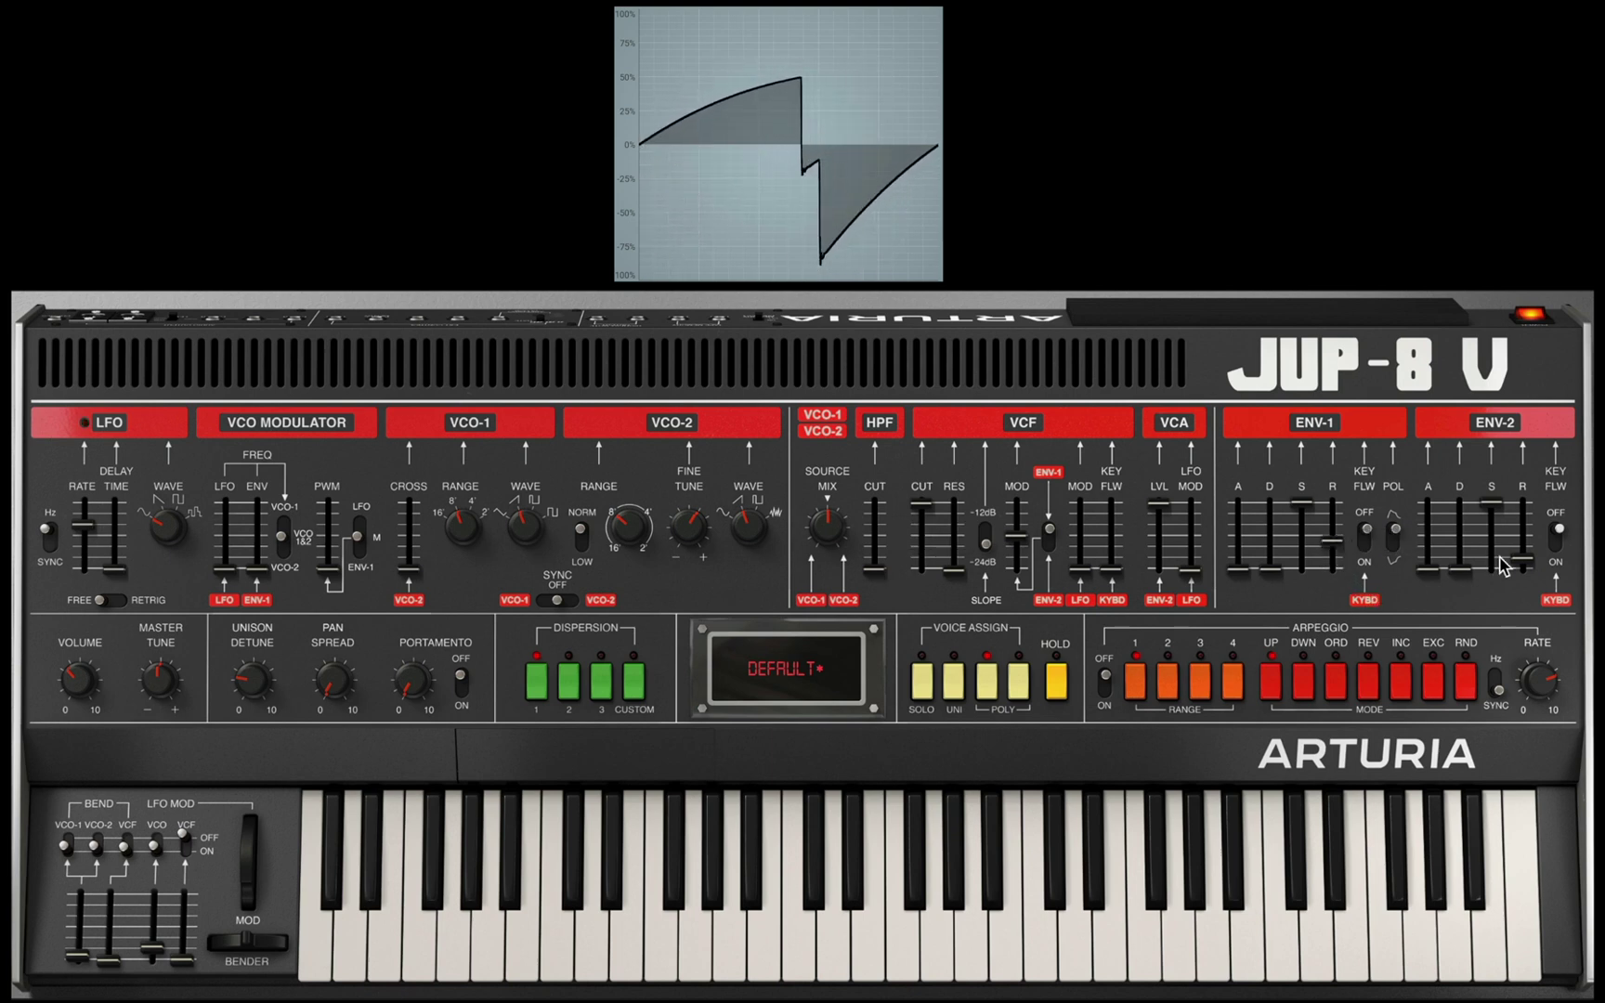
left_click_drag(1523, 563, 1523, 543)
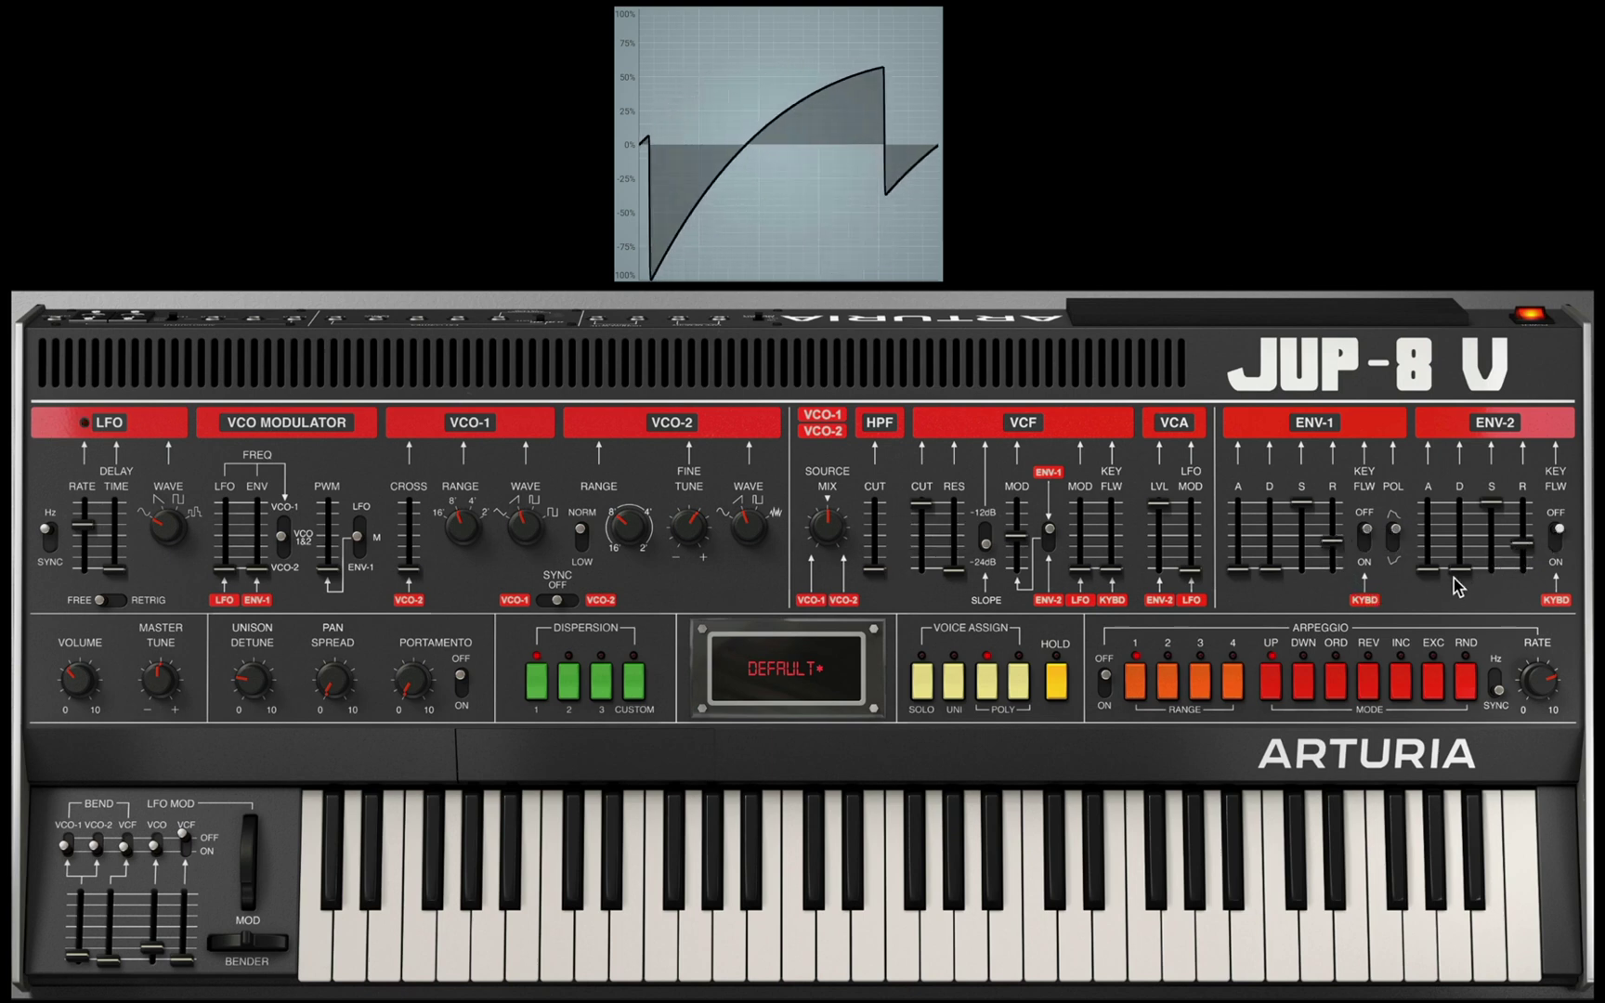
Adjust the VCO-2 fine tune slightly and try a very small amount of VCO-1 cross modulation, about 0.008.
left_click_drag(682, 531, 685, 509)
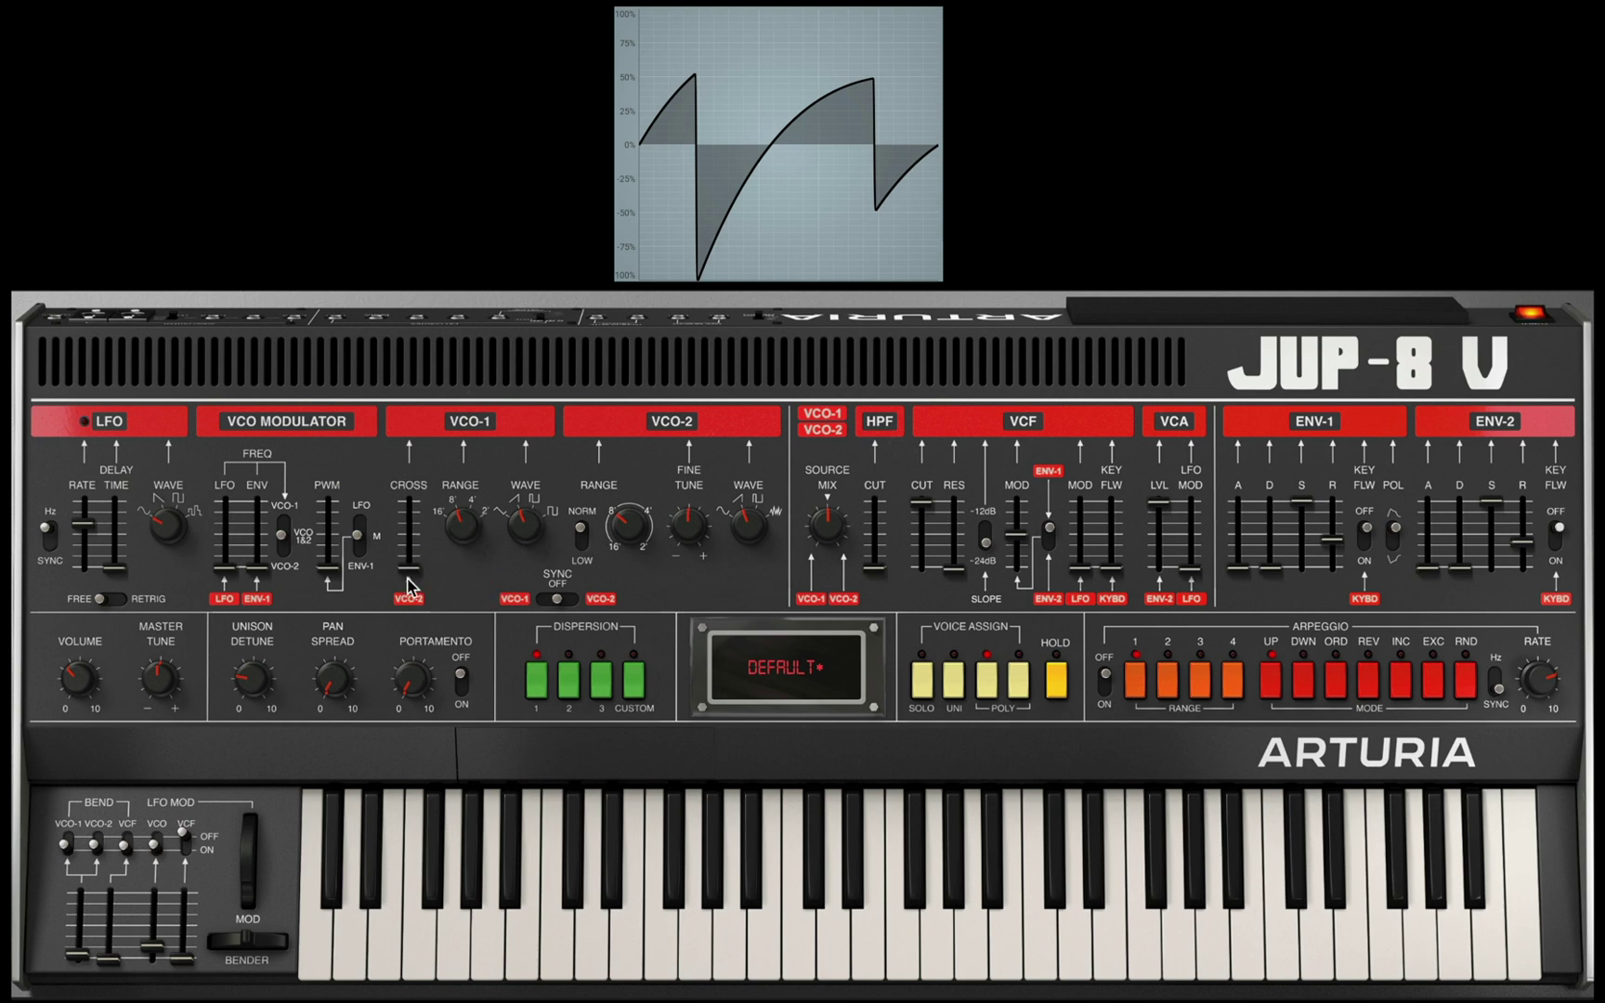
mouse_move(409, 584)
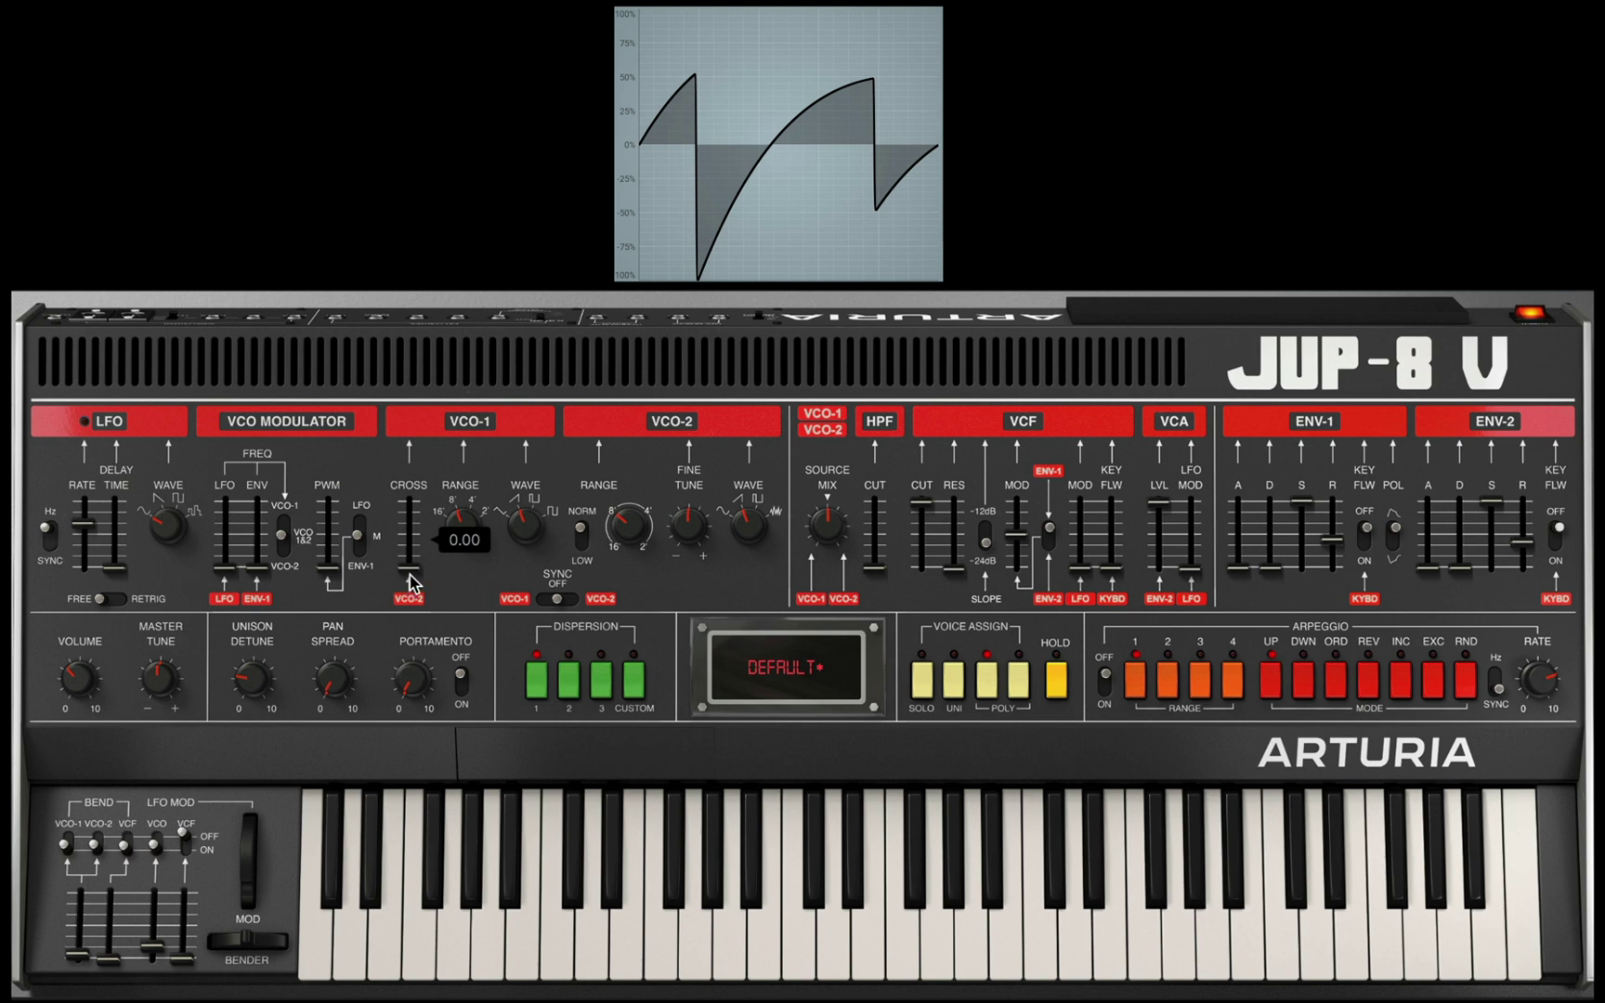
left_click_drag(411, 571, 411, 564)
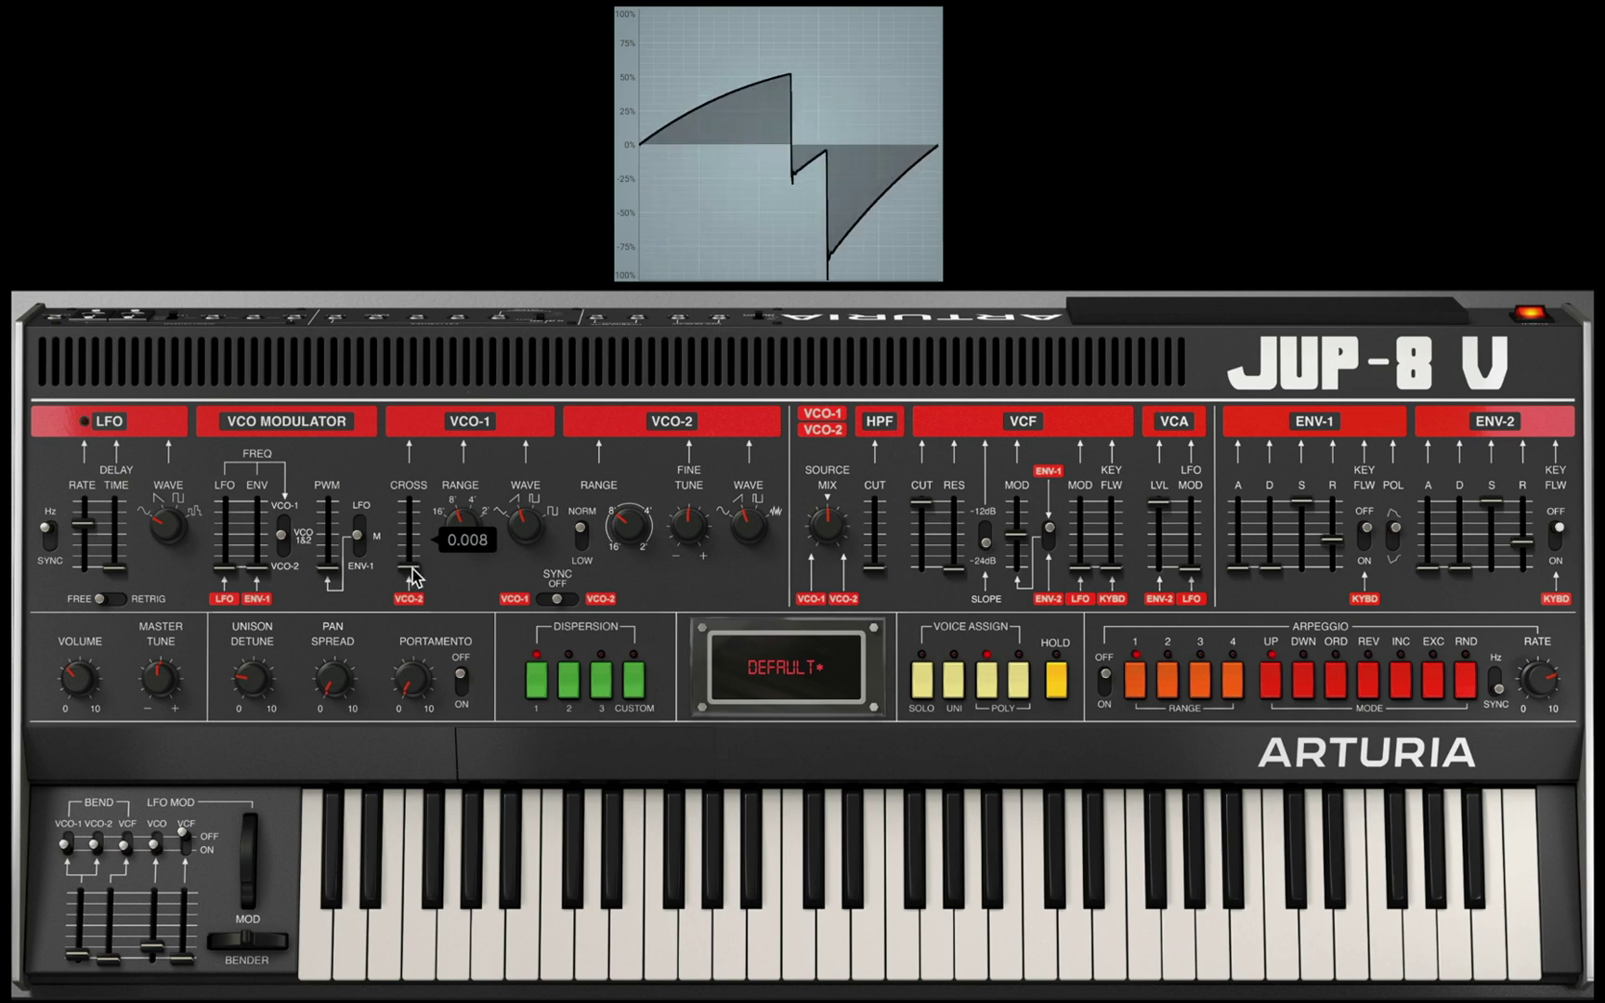
left_click_drag(412, 575, 411, 574)
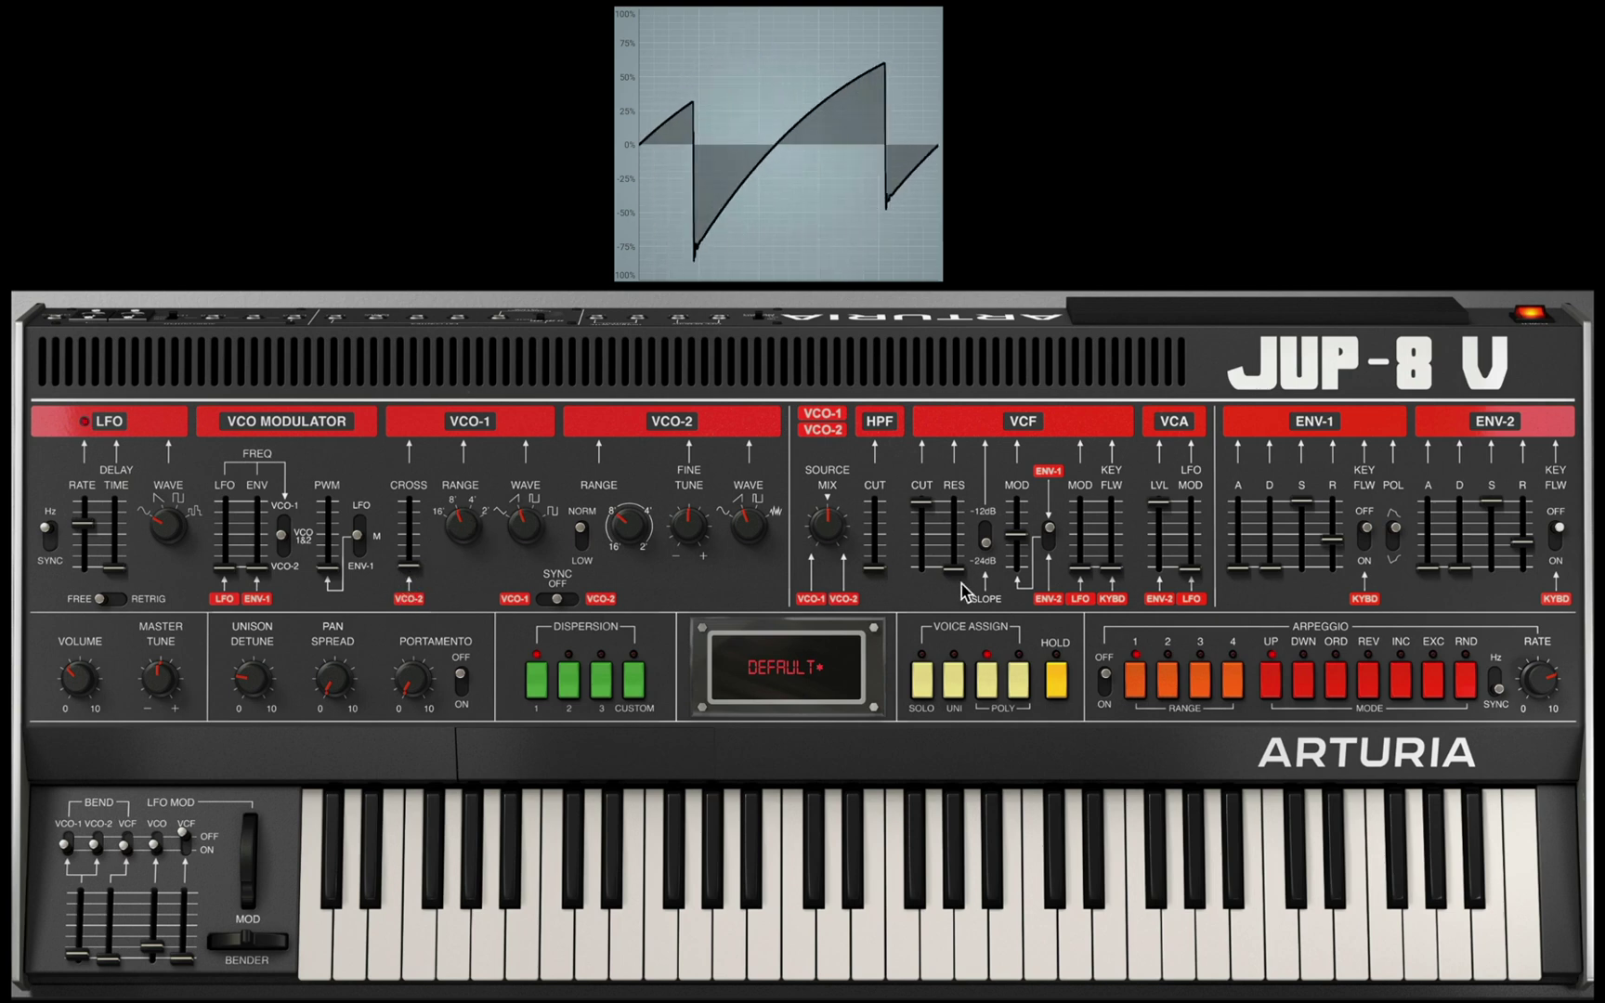
Raise the VCF resonance and sweep the filter cutoff through its low range, around 39.7 Hz and 80.4 Hz.
left_click_drag(958, 570, 922, 561)
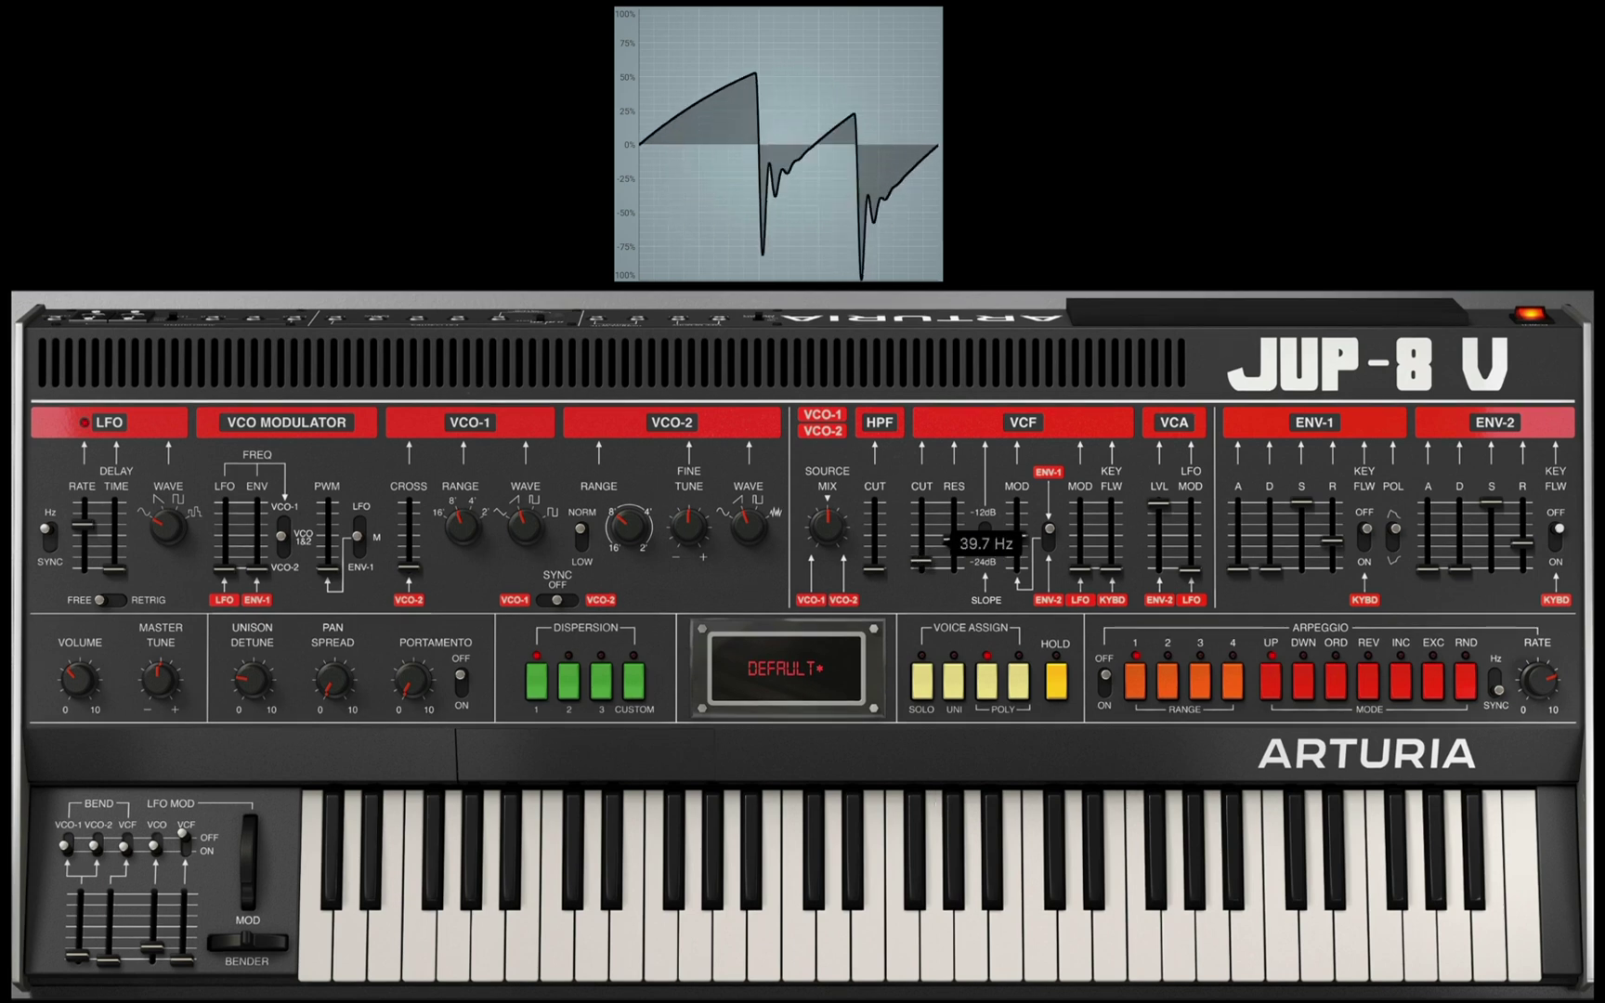
left_click(977, 545)
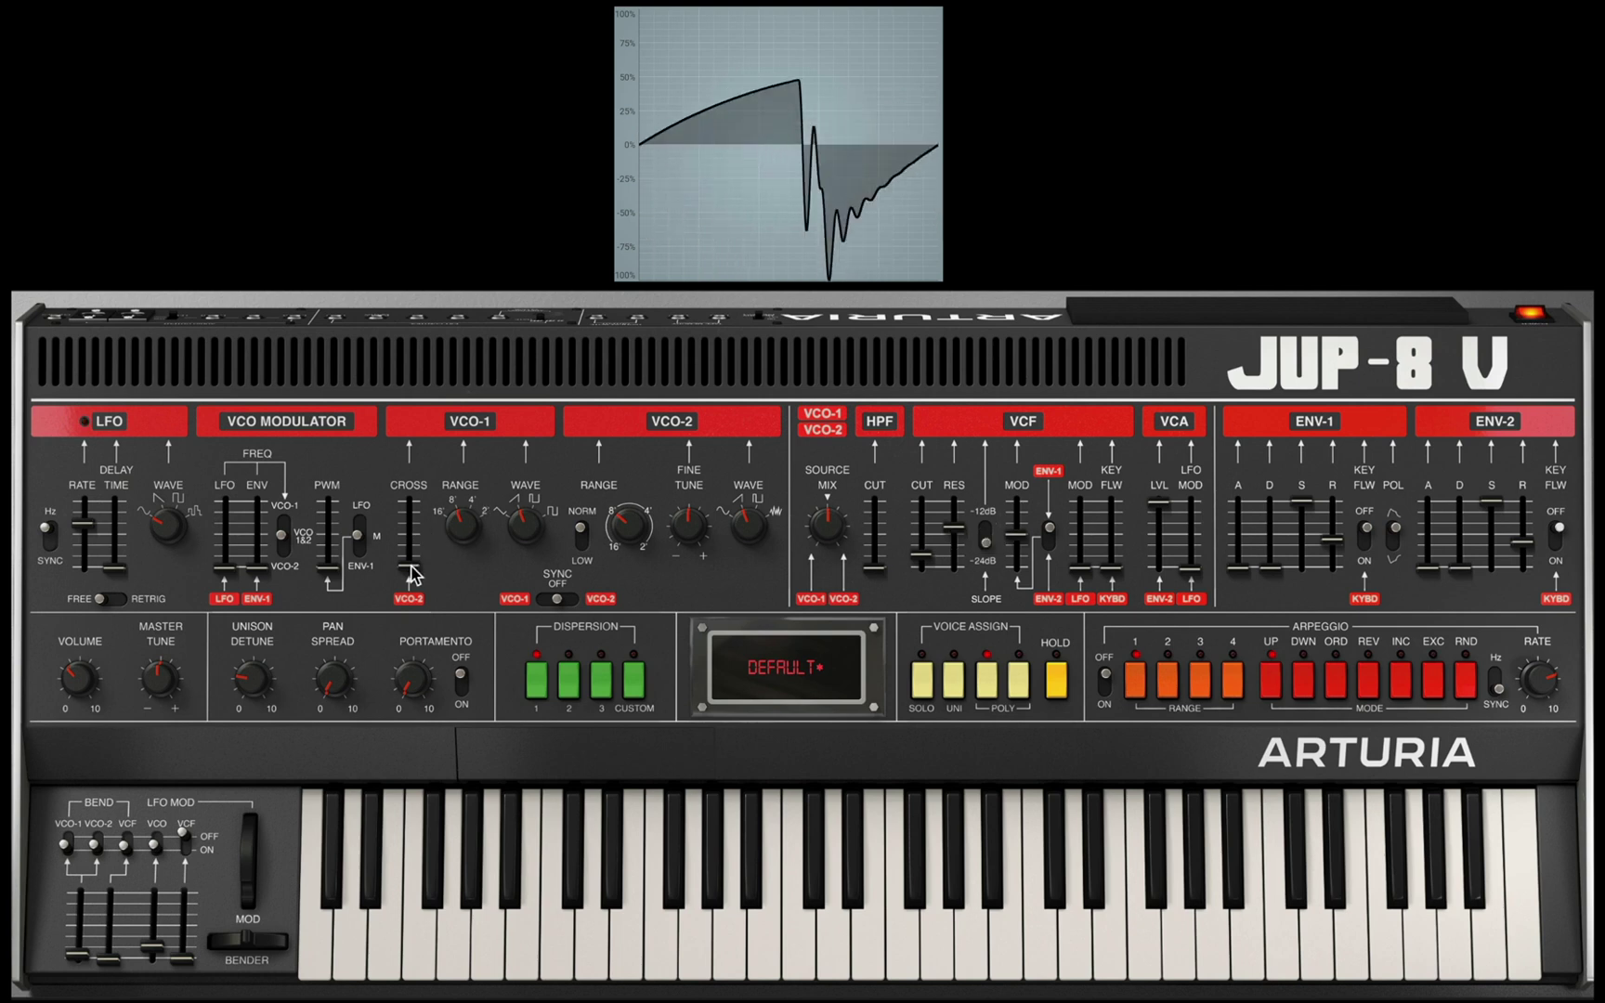
mouse_move(411, 569)
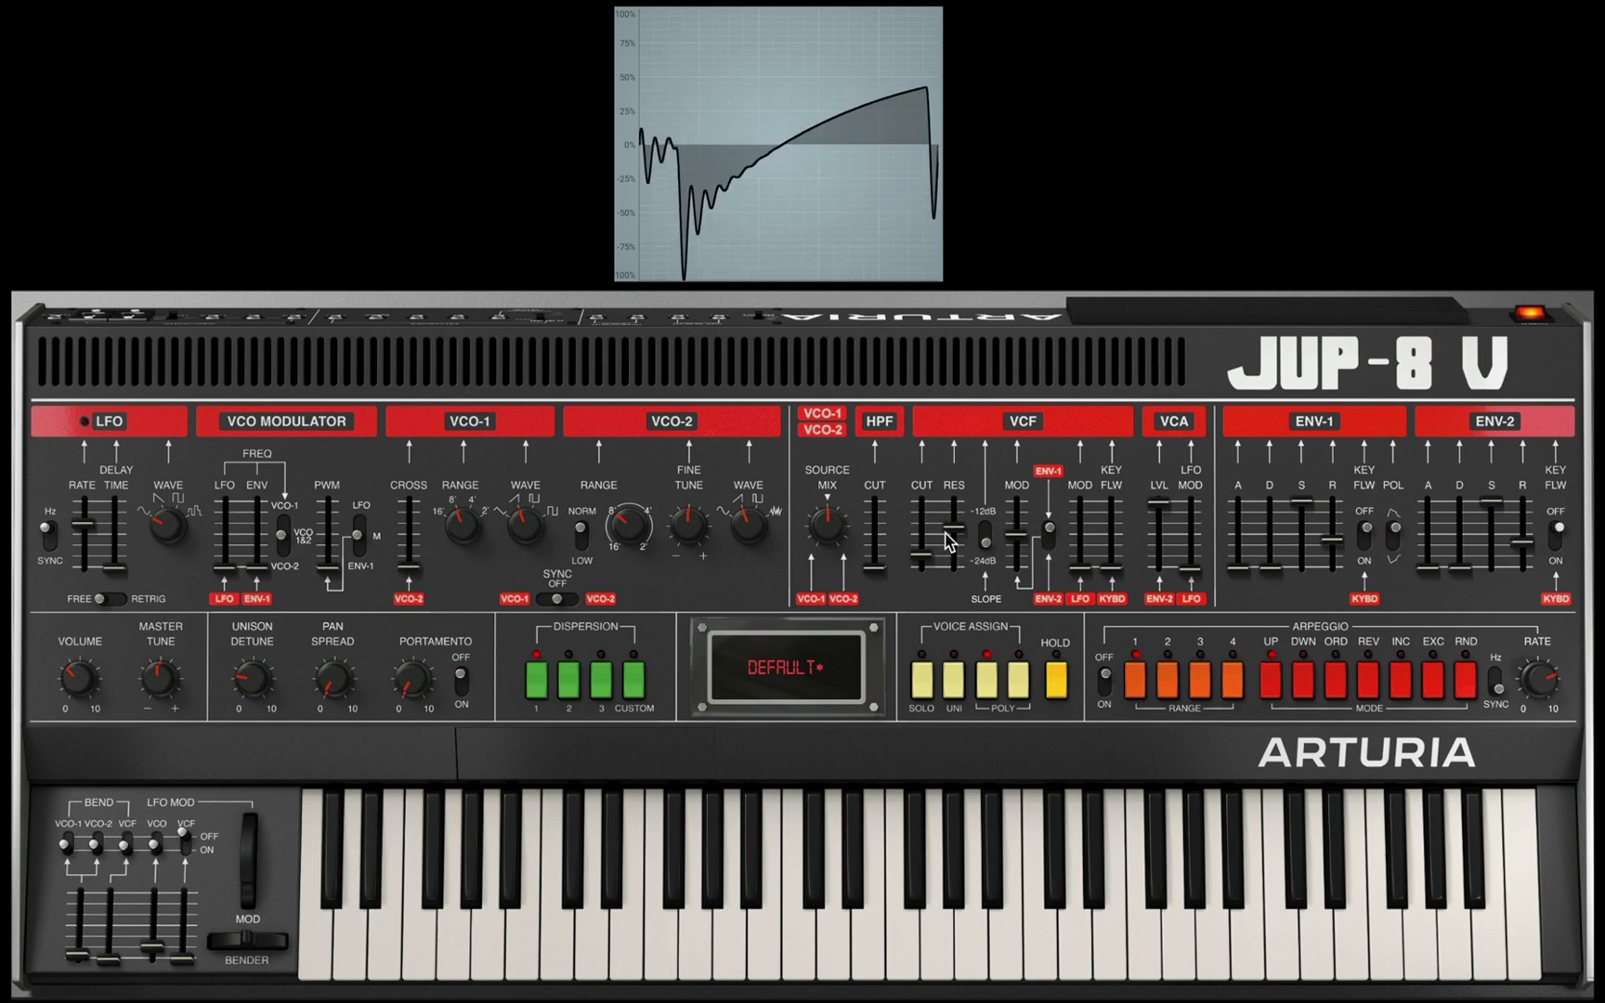
mouse_move(922, 563)
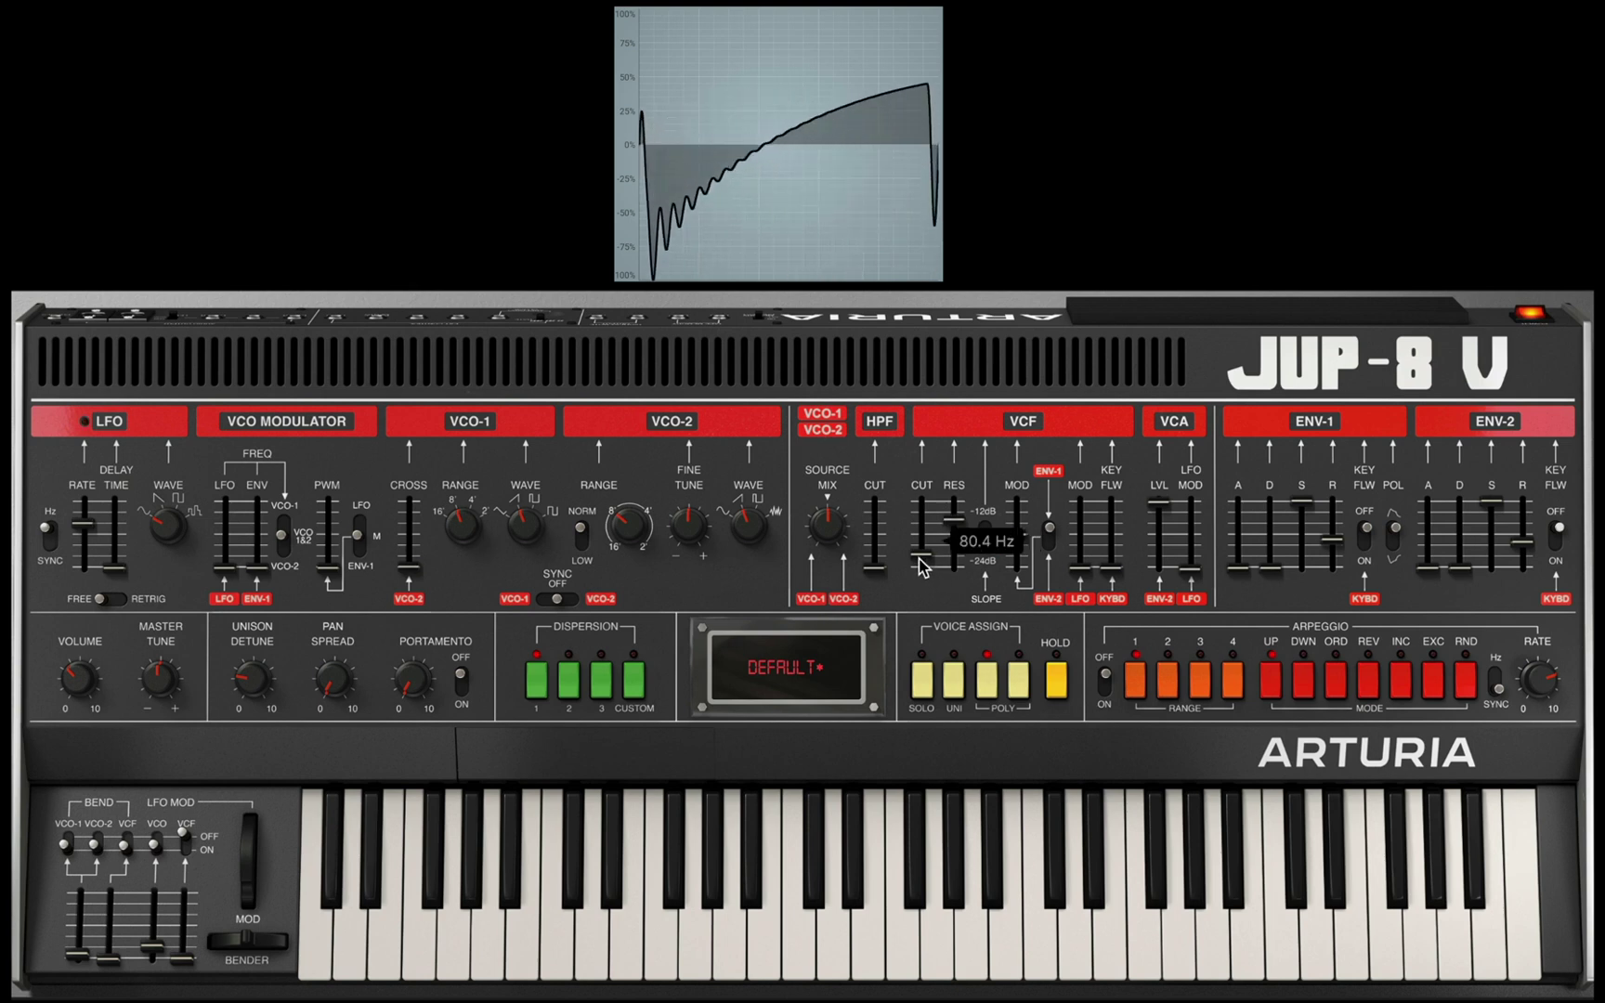
mouse_move(921, 564)
left_mouse_down()
mouse_move(921, 532)
mouse_move(907, 616)
mouse_move(920, 565)
left_mouse_up()
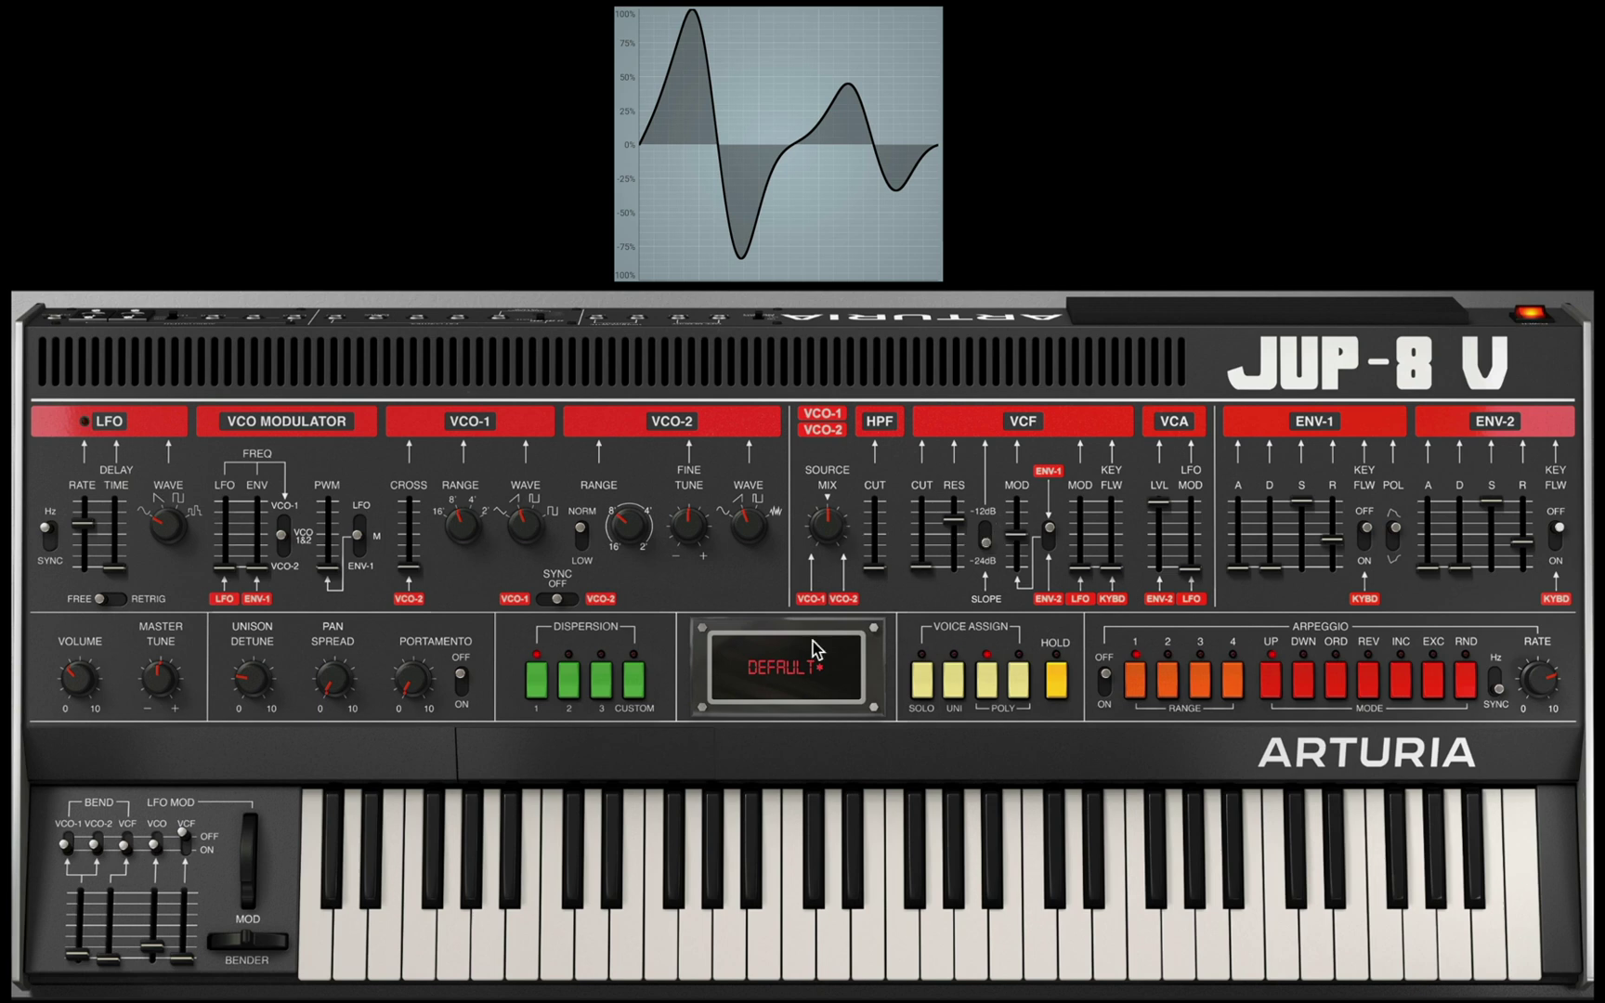
Drop the VCF resonance to its minimum and raise the filter cutoff to about the middle of its range.
mouse_move(459, 526)
left_click_drag(952, 520, 952, 567)
left_click_drag(921, 566, 918, 536)
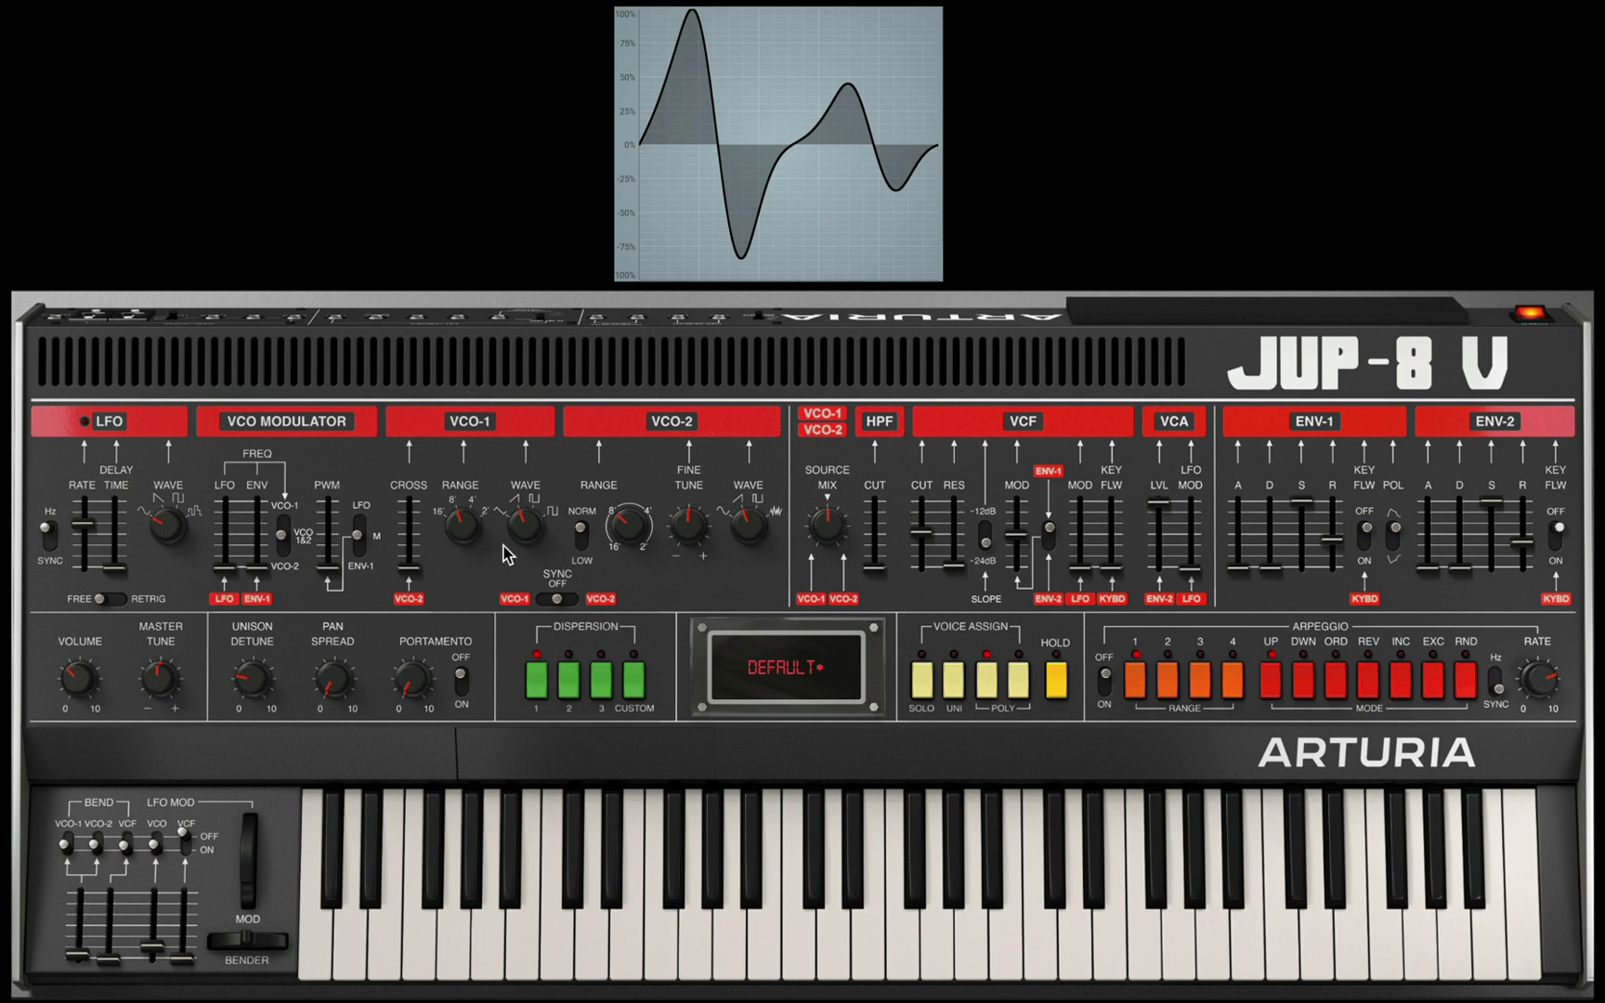
Set the waveforms of VCO-1 and VCO-2 to Rectangle.
left_click_drag(740, 531, 741, 522)
left_click_drag(530, 535, 529, 527)
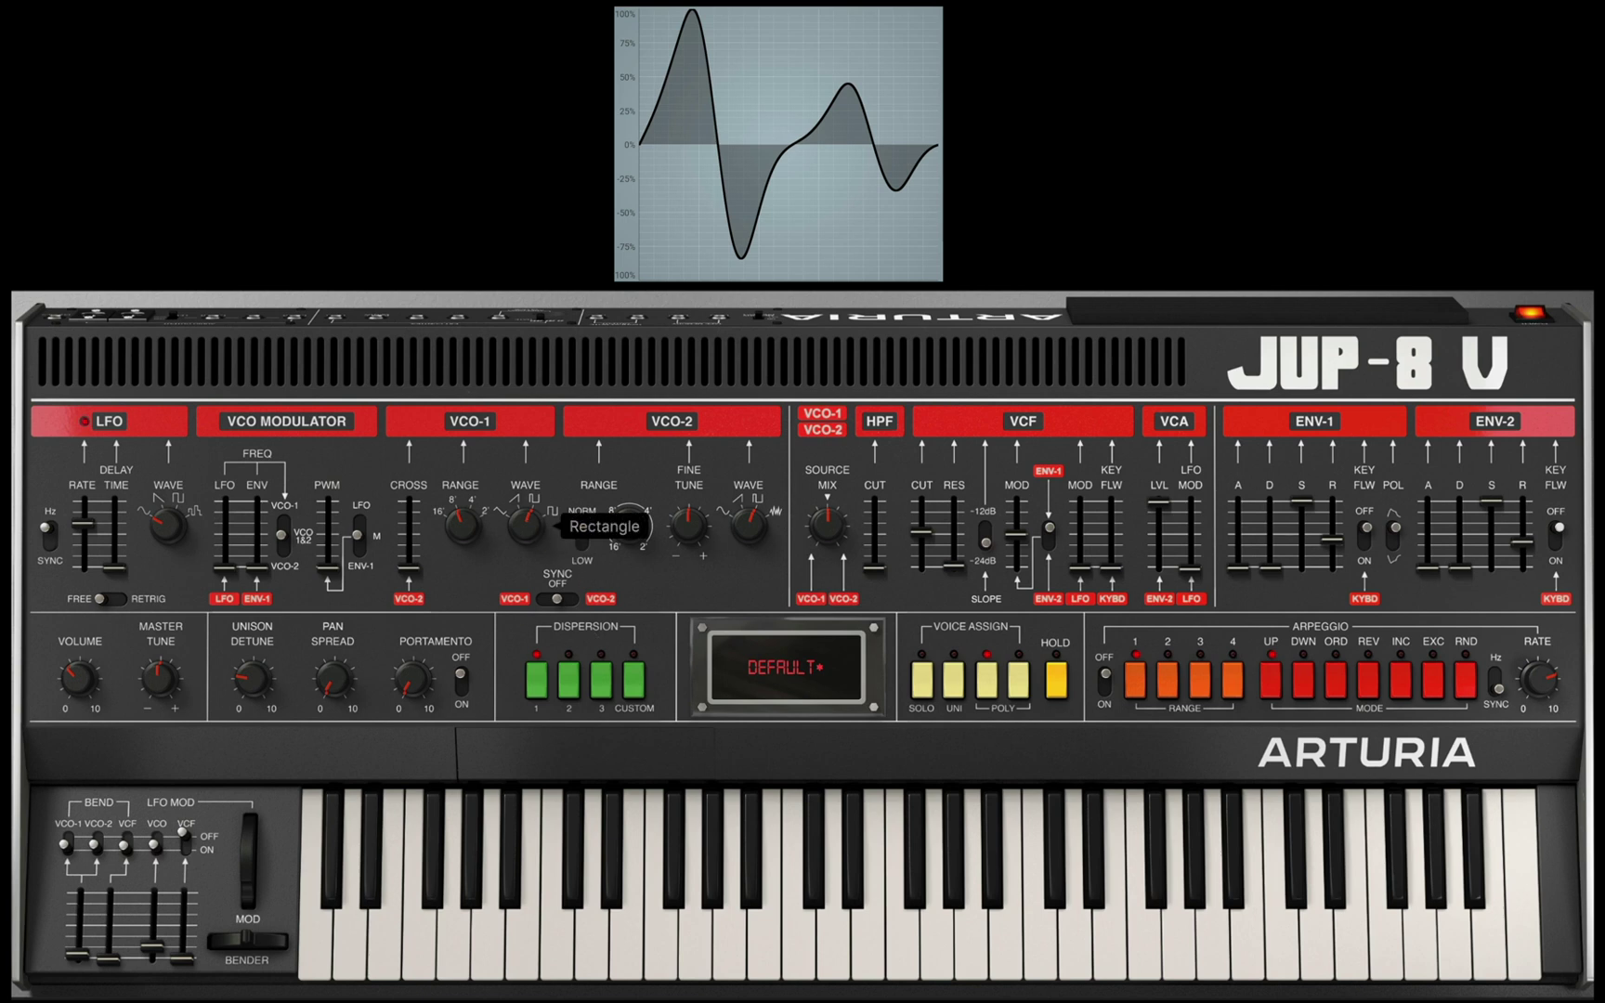
mouse_move(748, 527)
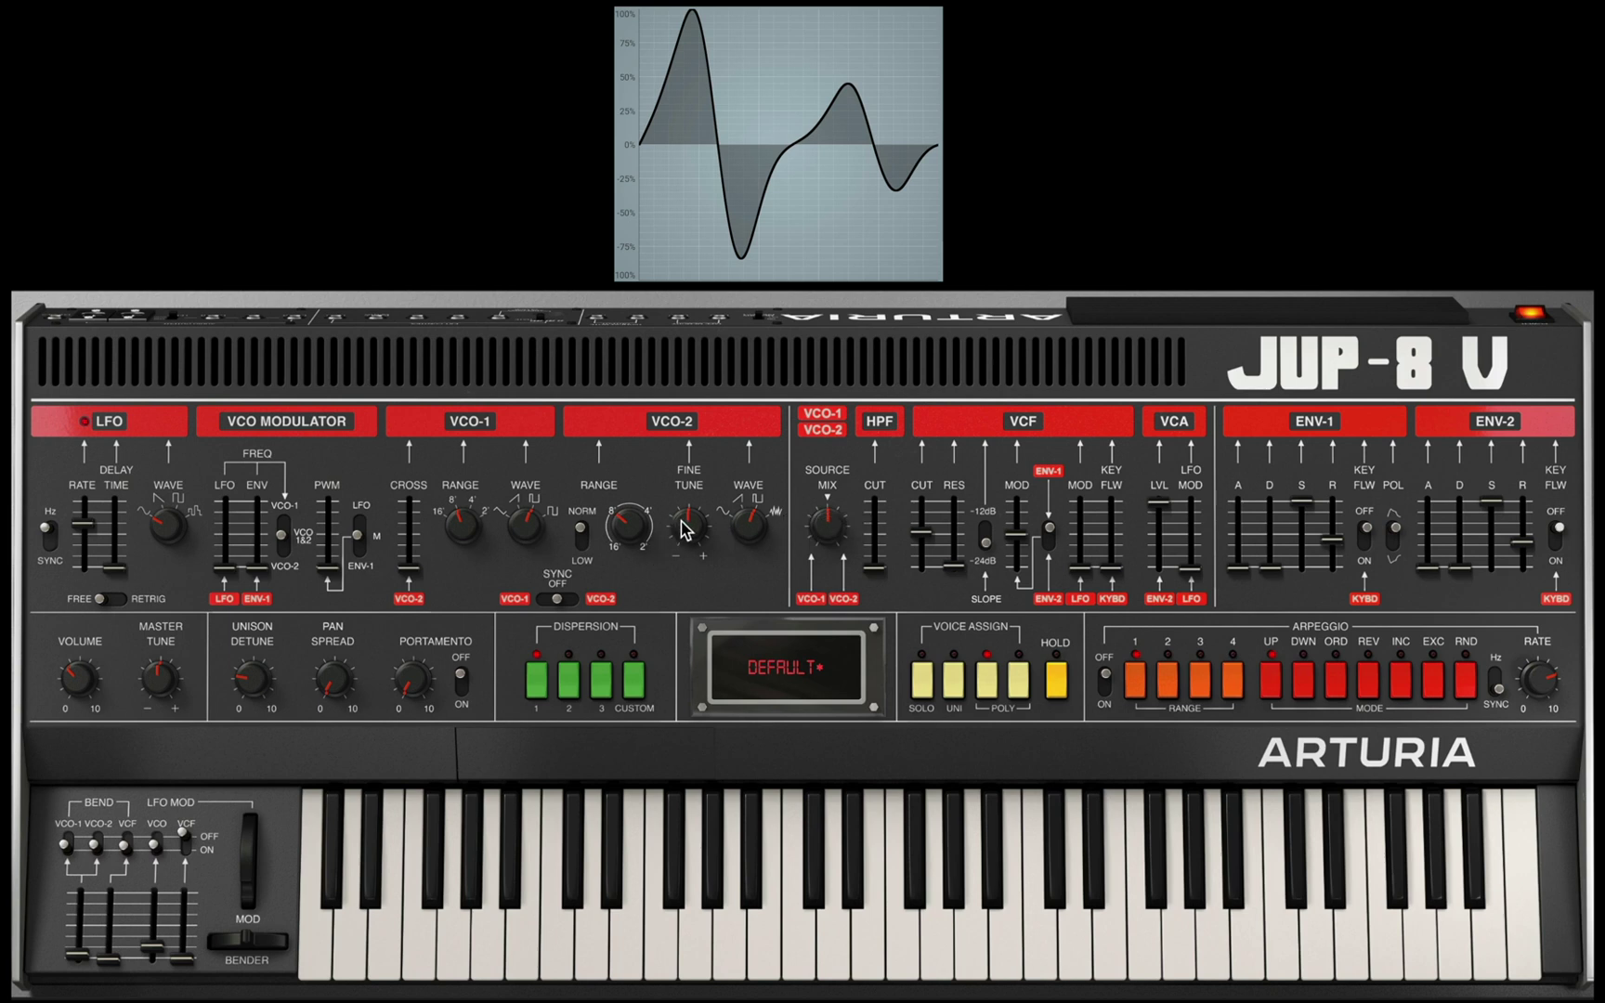
Raise the PWM amount in the VCO modulator to its maximum with the LFO as its source.
mouse_move(331, 578)
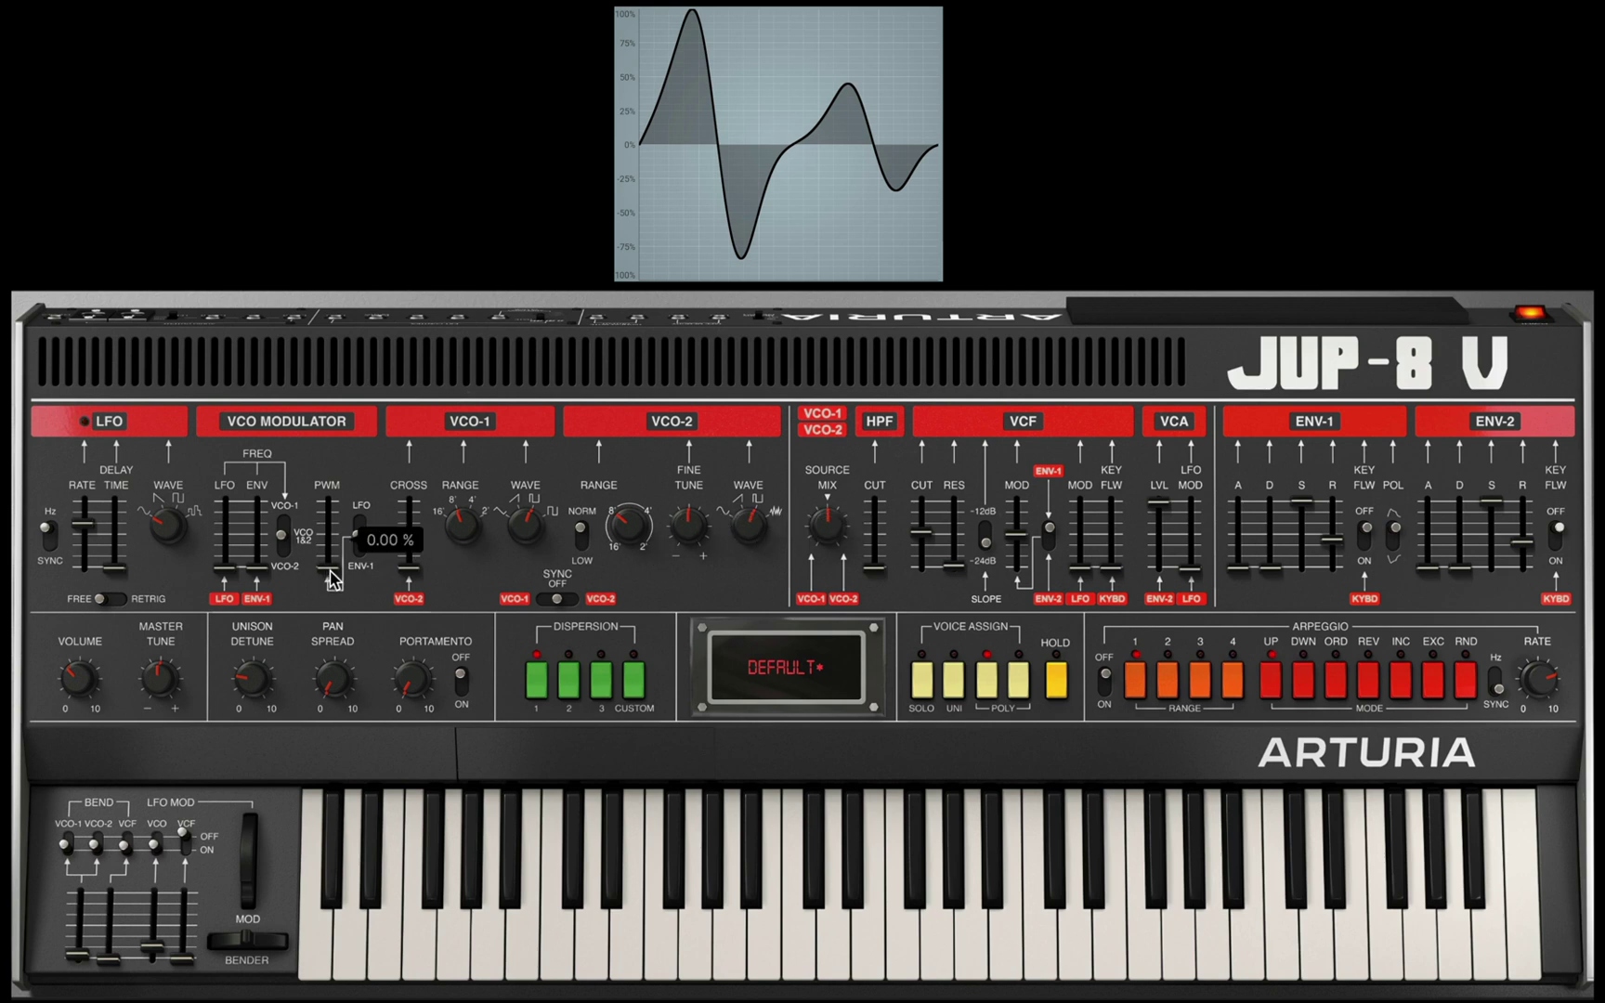
left_click_drag(329, 570, 329, 562)
left_click_drag(327, 539, 364, 520)
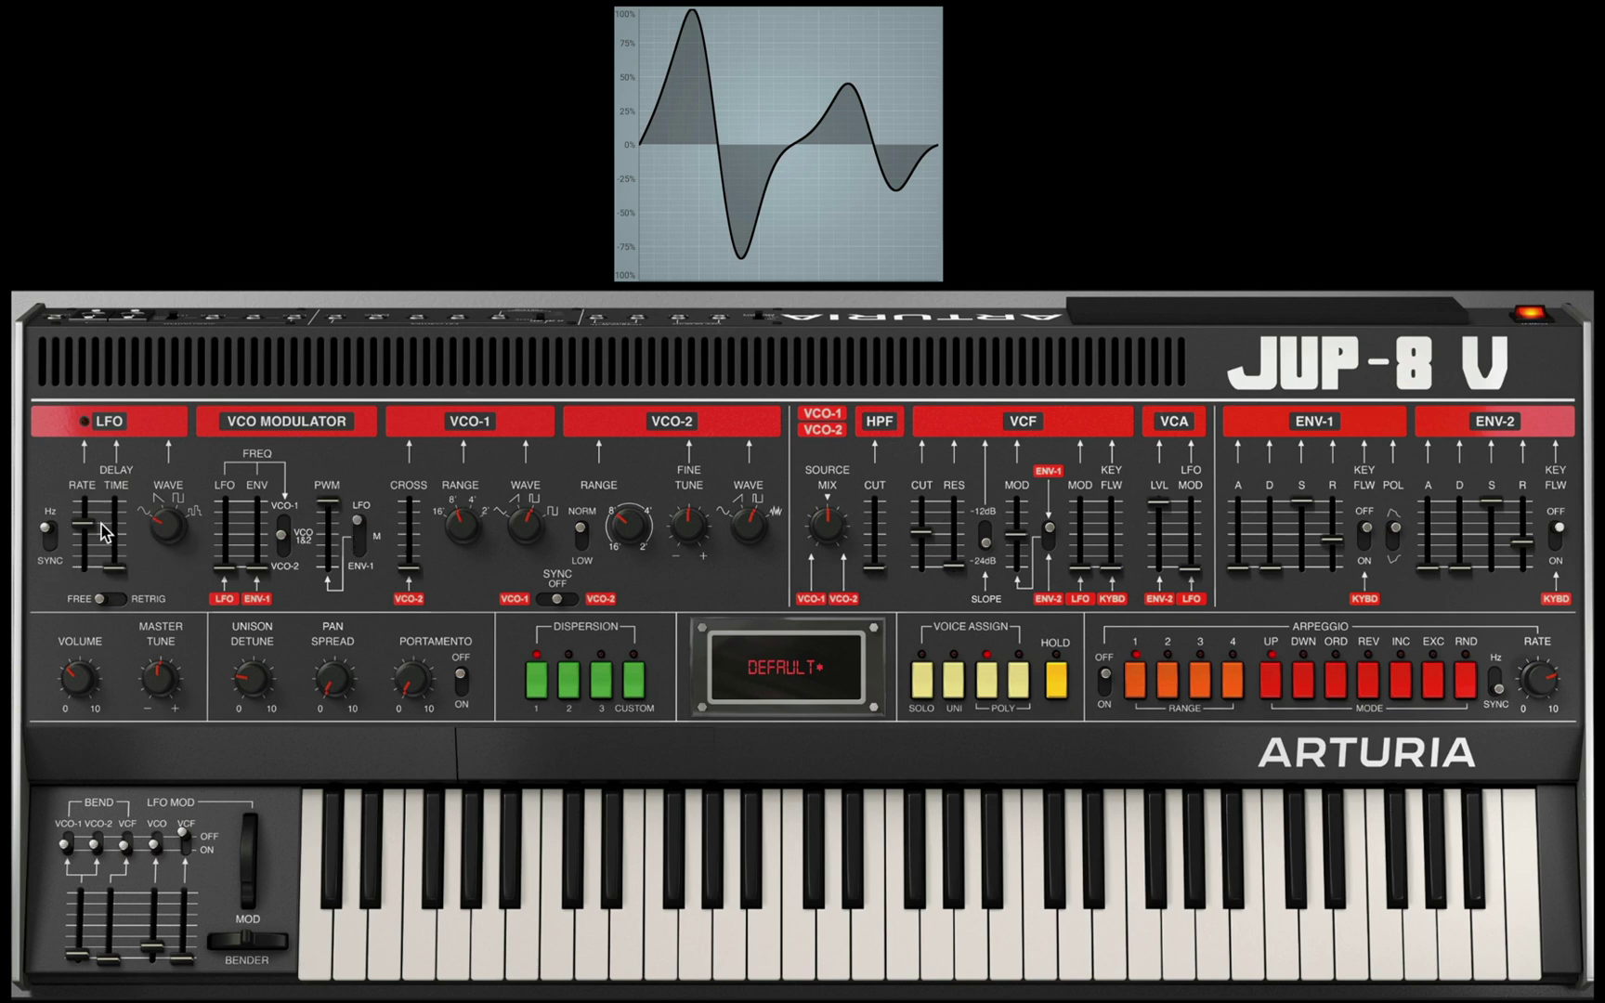
Slow down the LFO rate, switch the LFO from Hz to Sync, and set its synced rate below the middle.
left_click_drag(81, 530, 81, 557)
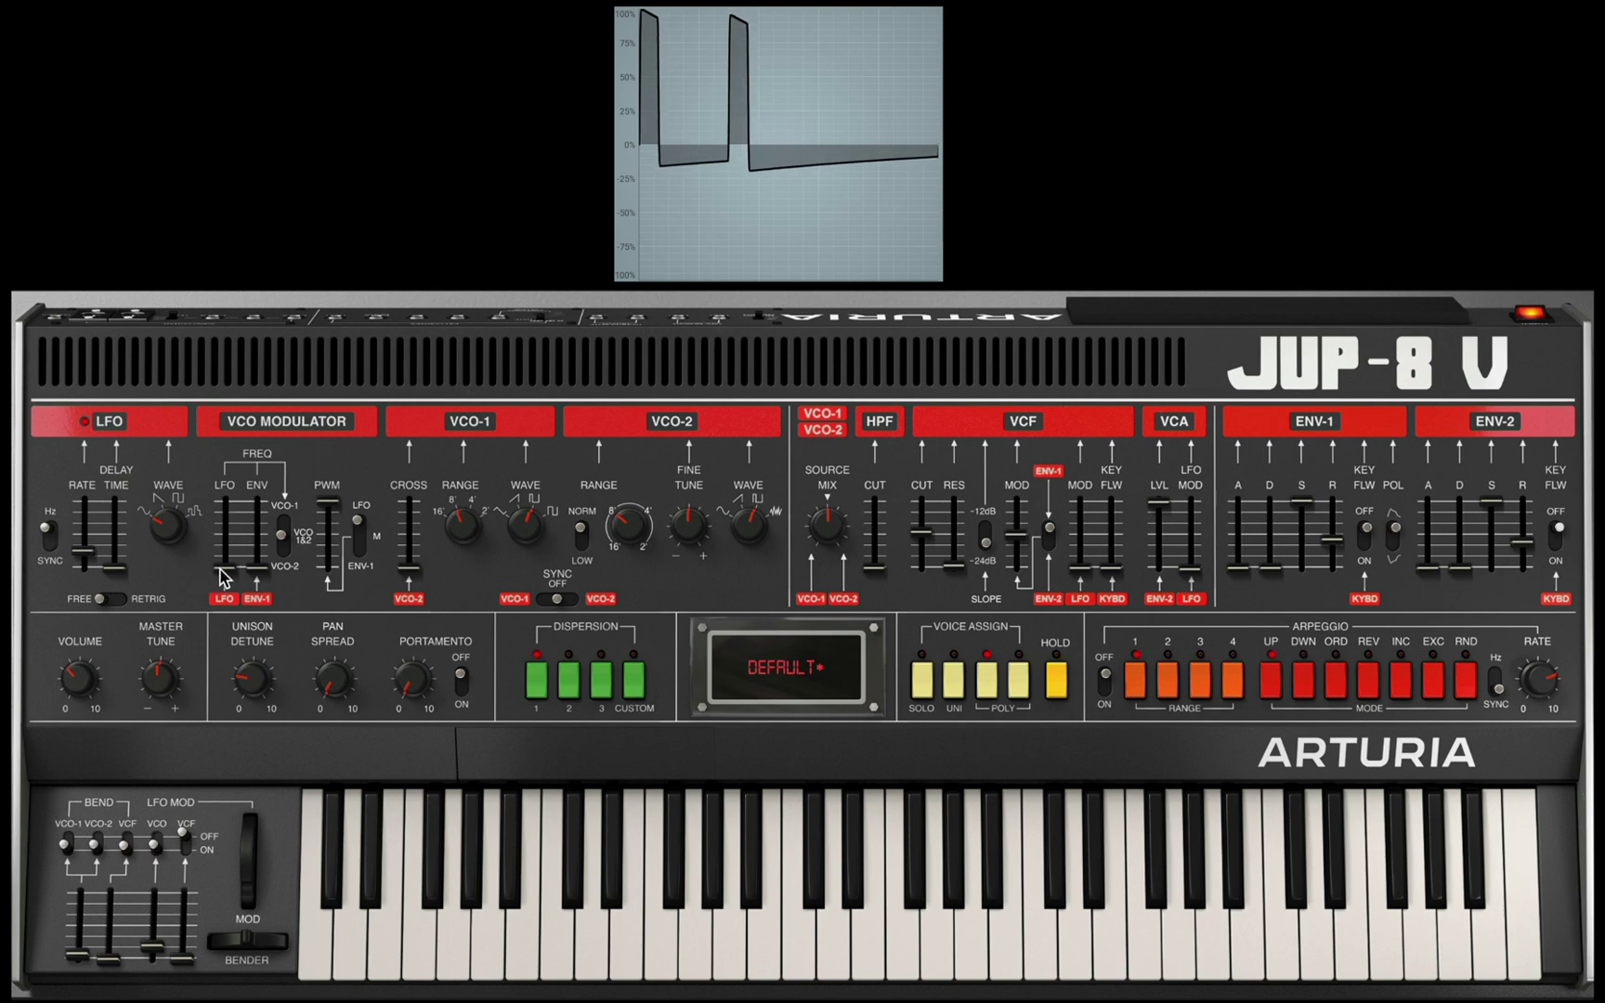
left_click_drag(86, 551, 87, 573)
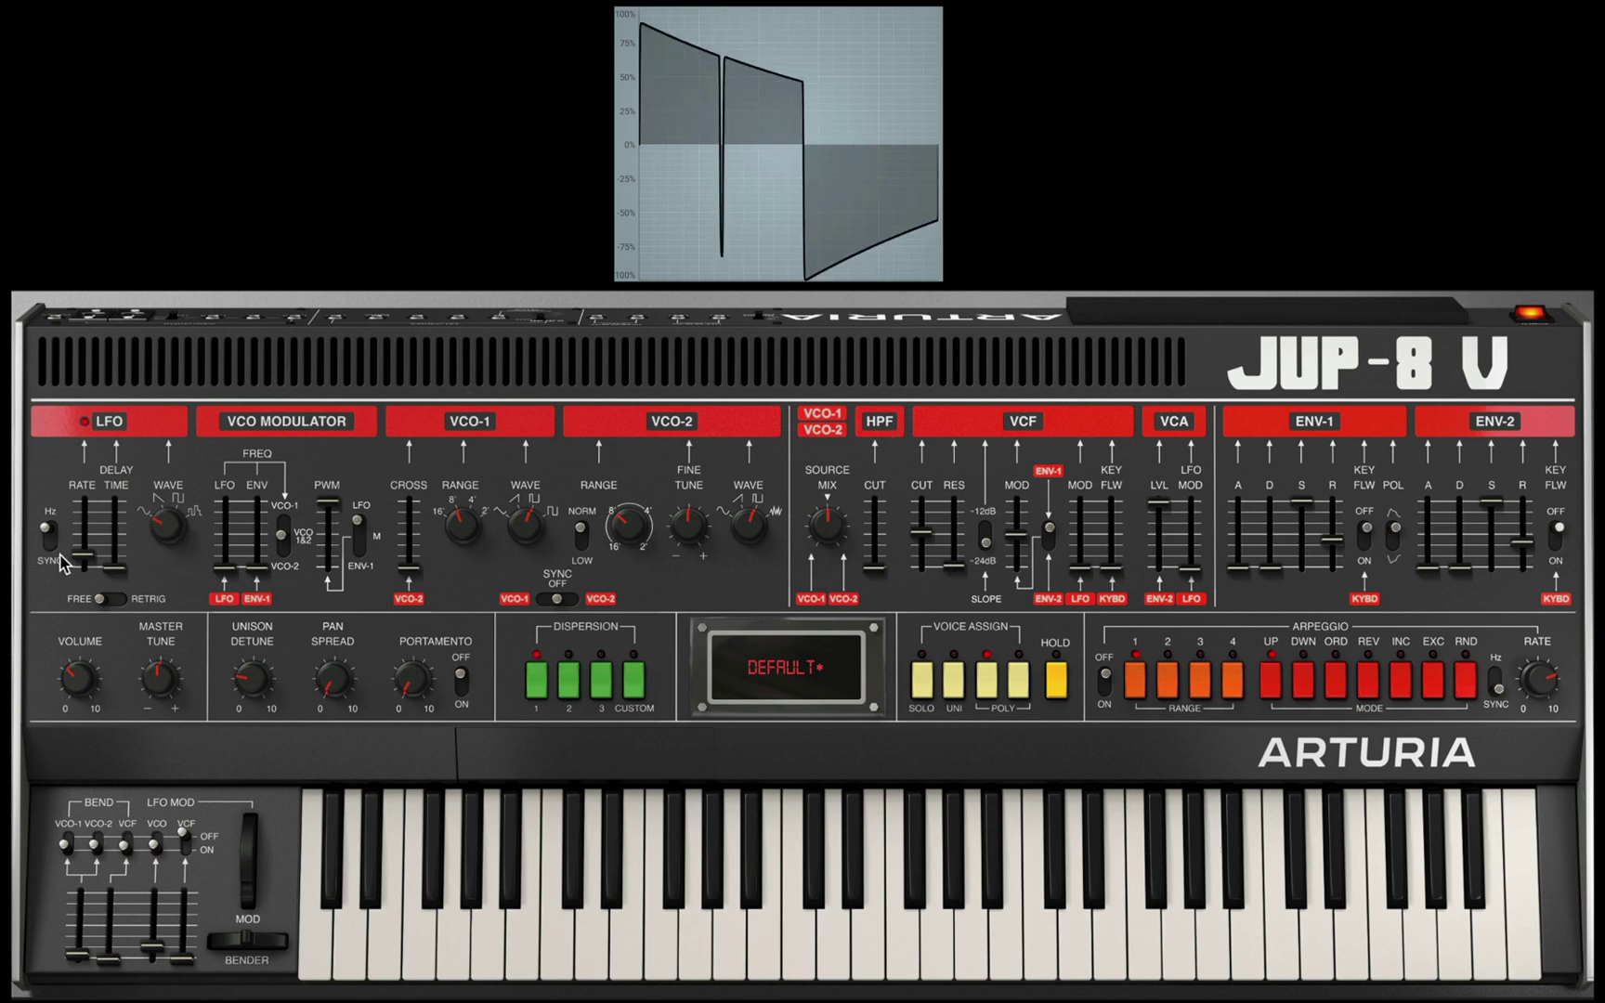
left_click(46, 539)
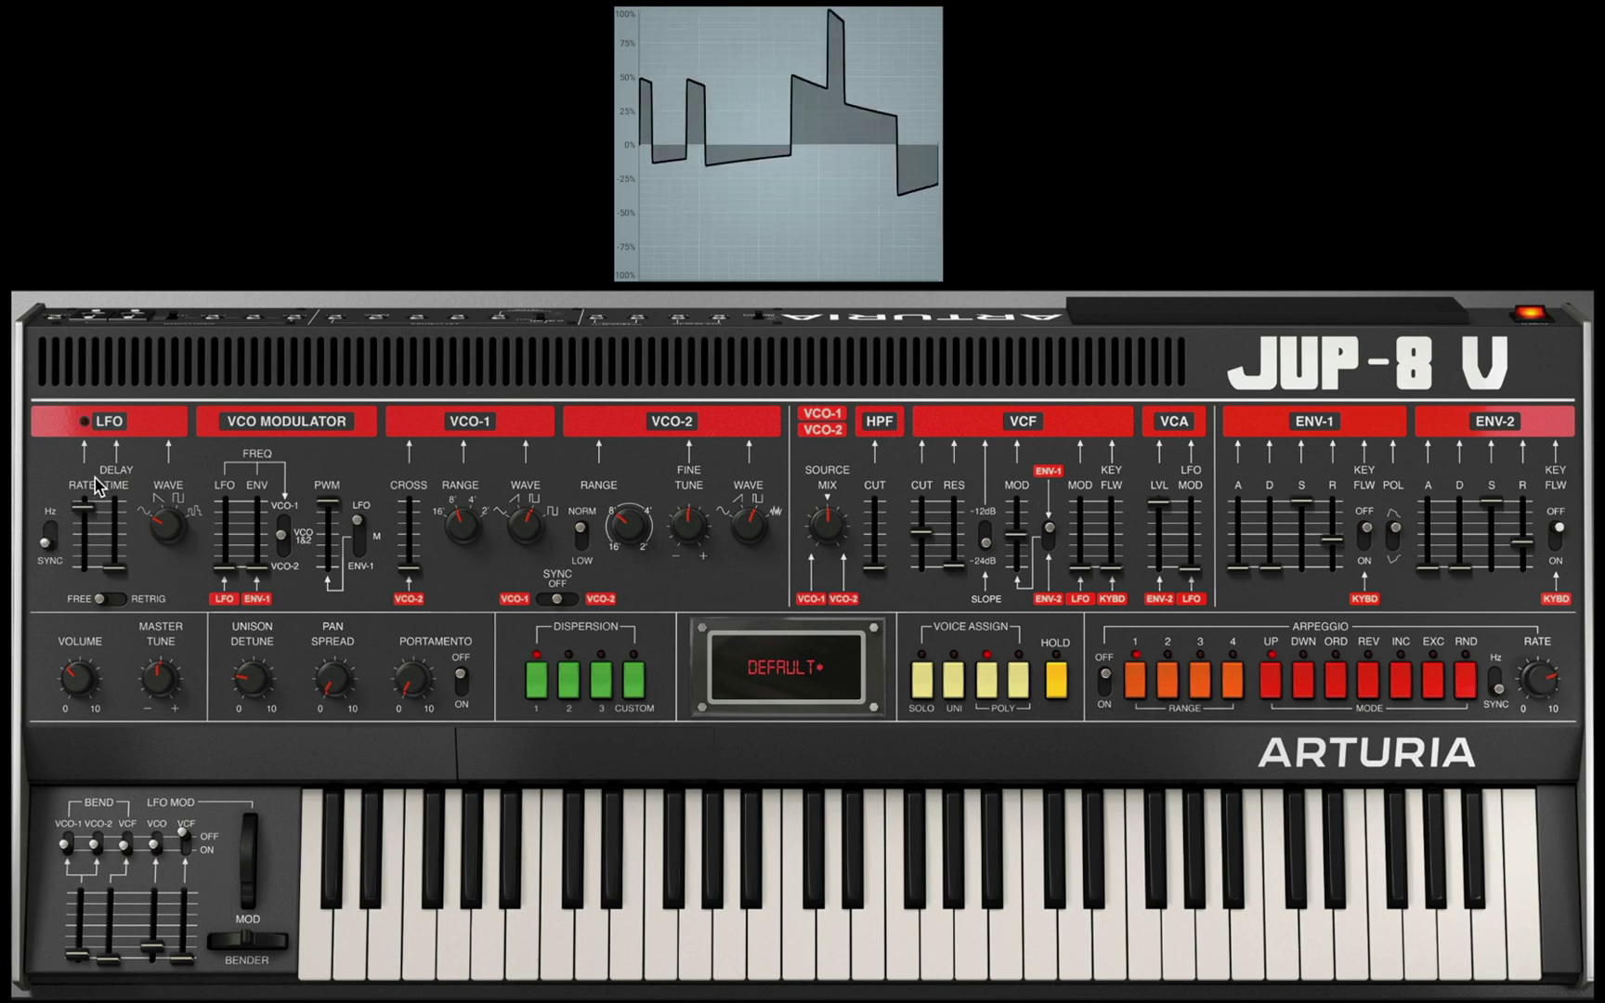
left_click_drag(84, 507, 83, 546)
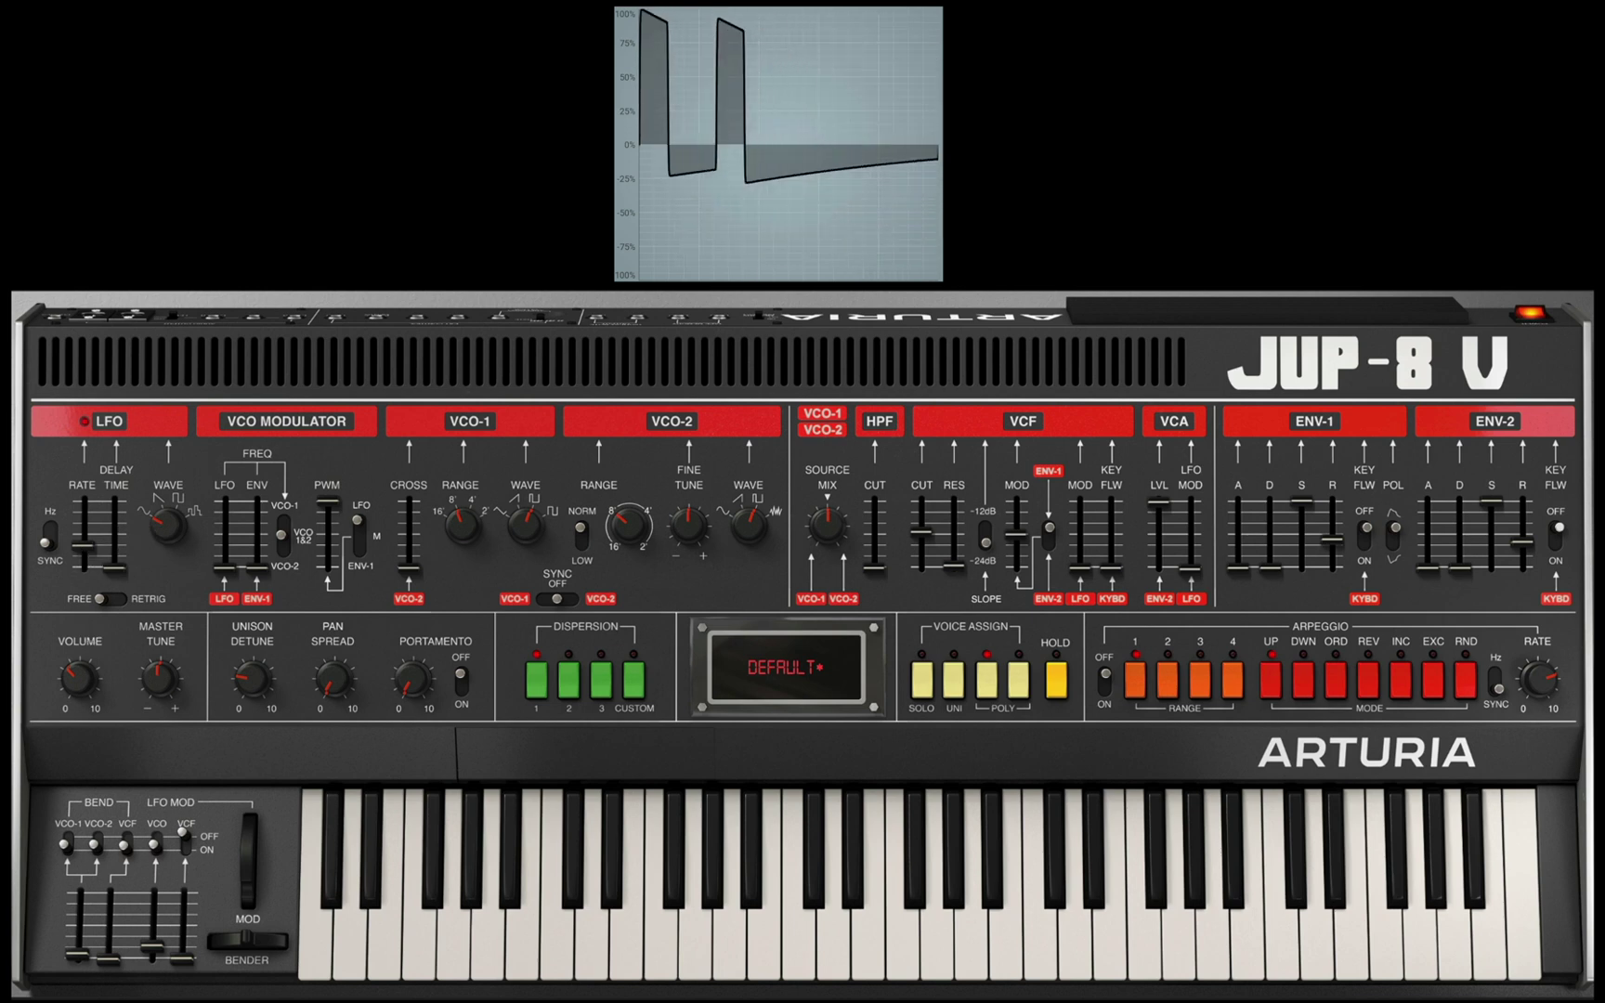
Bring the VCF resonance down to its minimum and trim the synth volume slightly.
mouse_move(954, 564)
left_mouse_down()
mouse_move(954, 525)
mouse_move(922, 544)
mouse_move(922, 568)
mouse_move(922, 532)
mouse_move(954, 537)
mouse_move(944, 581)
left_mouse_up()
mouse_move(926, 541)
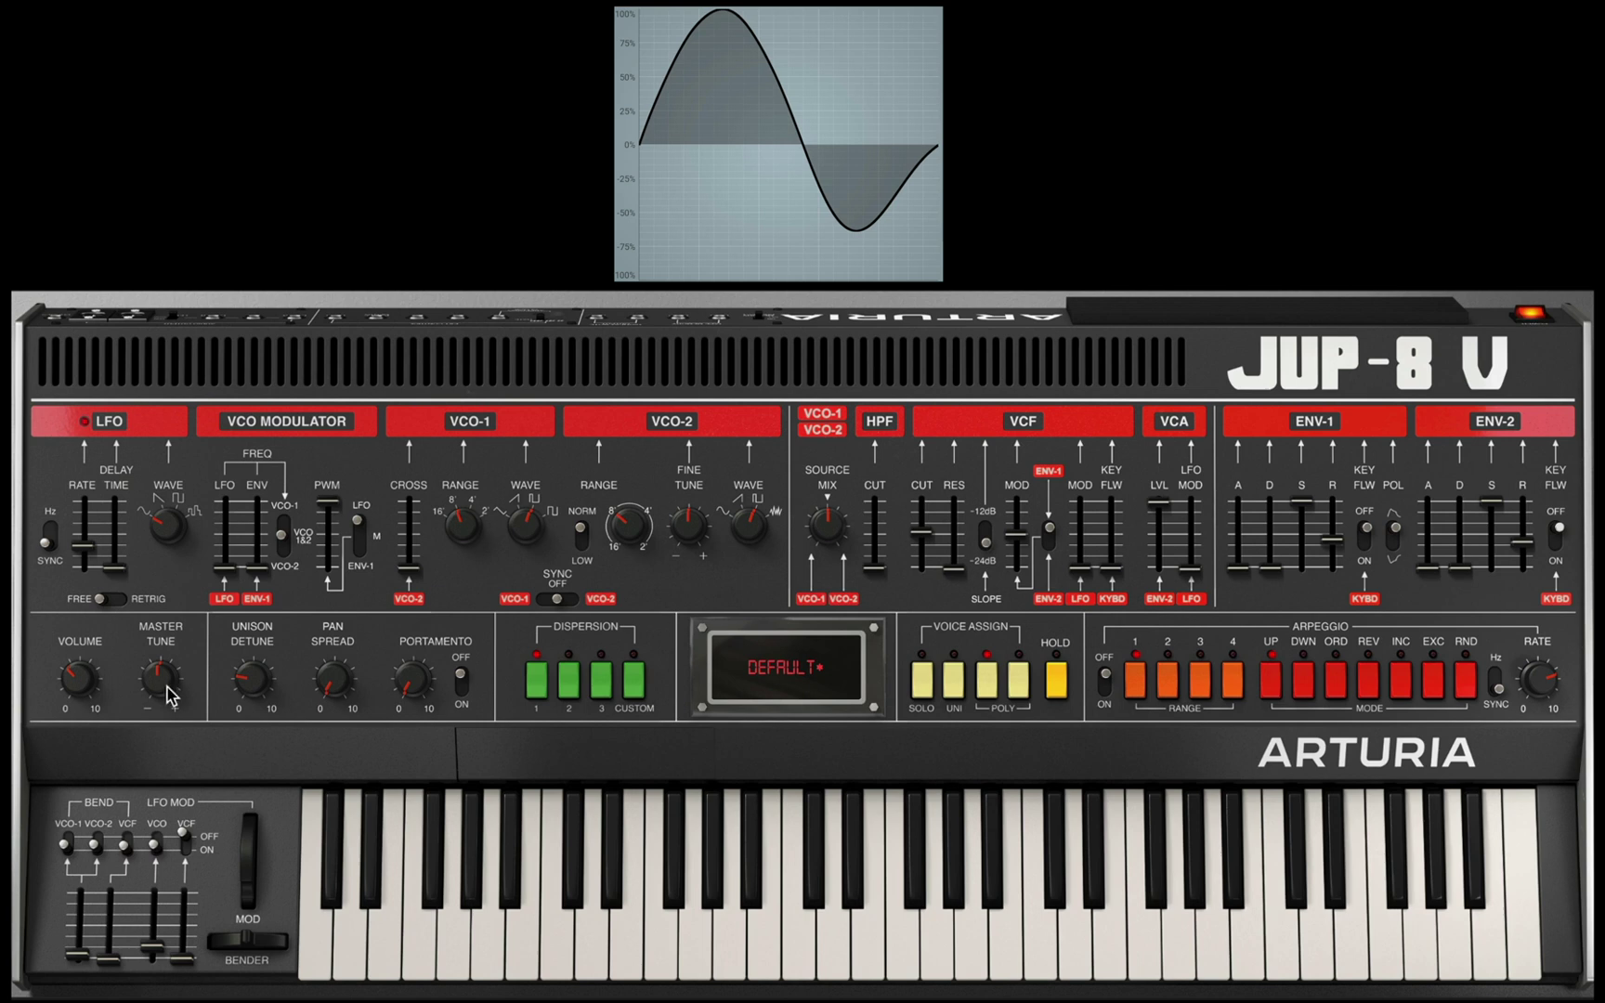
left_click_drag(73, 674, 73, 686)
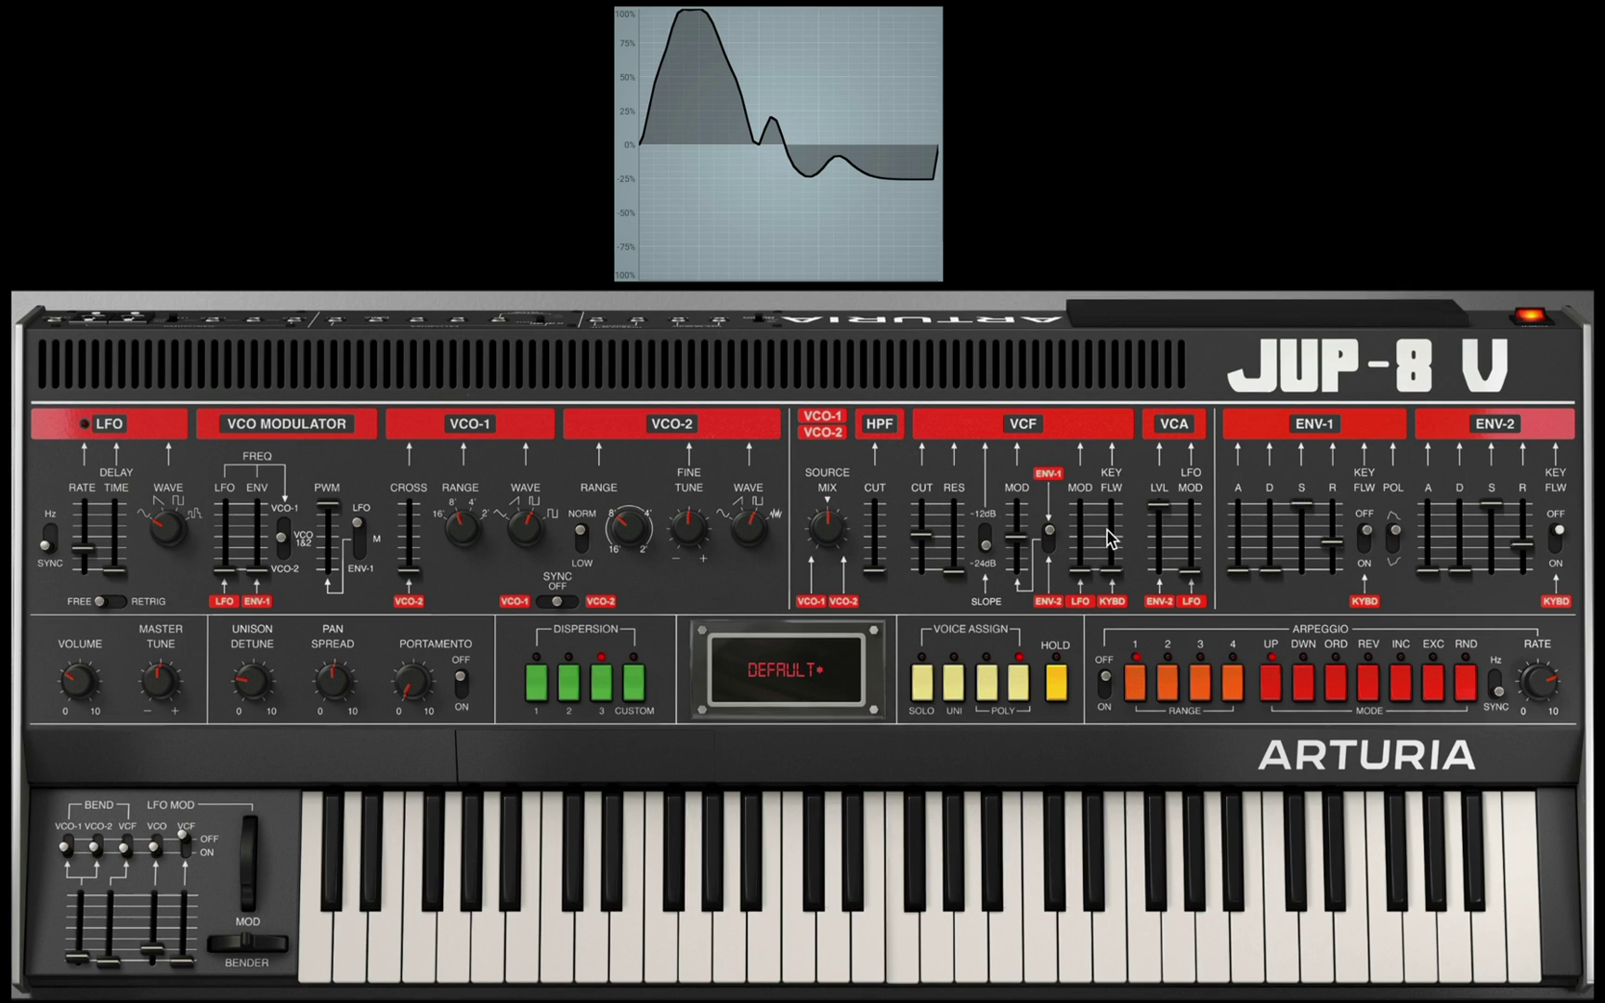
Set the VCF cutoff to 1881.0 Hz and add a small amount of resonance.
left_click_drag(921, 537, 922, 525)
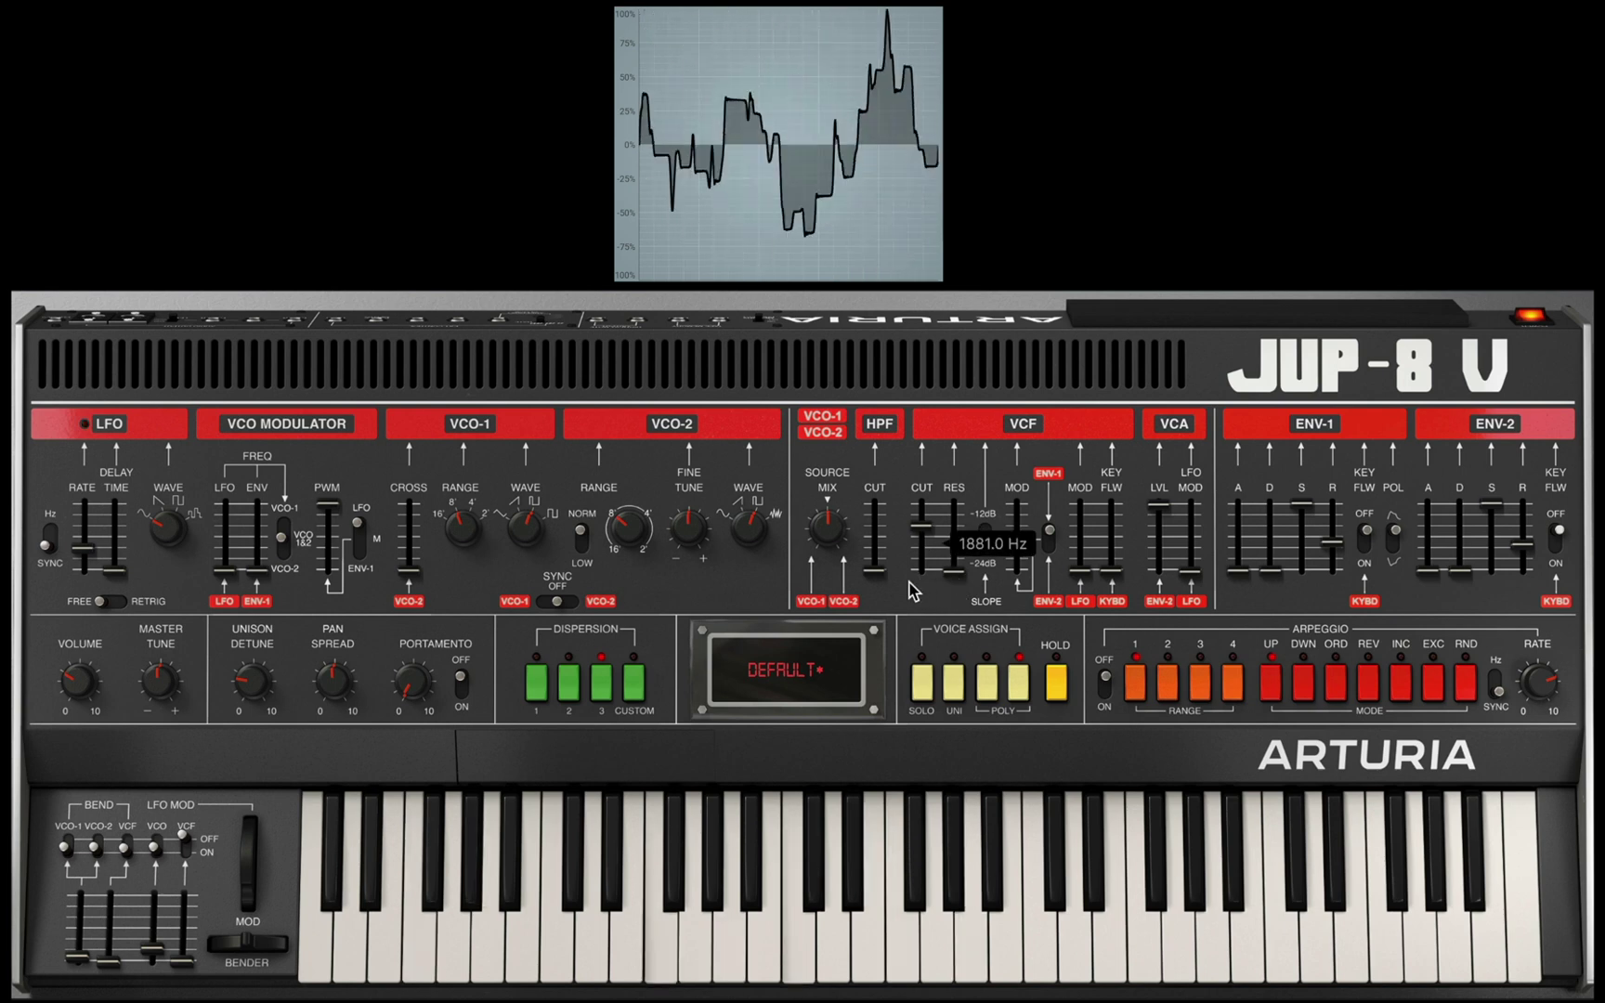
left_click_drag(954, 570, 954, 562)
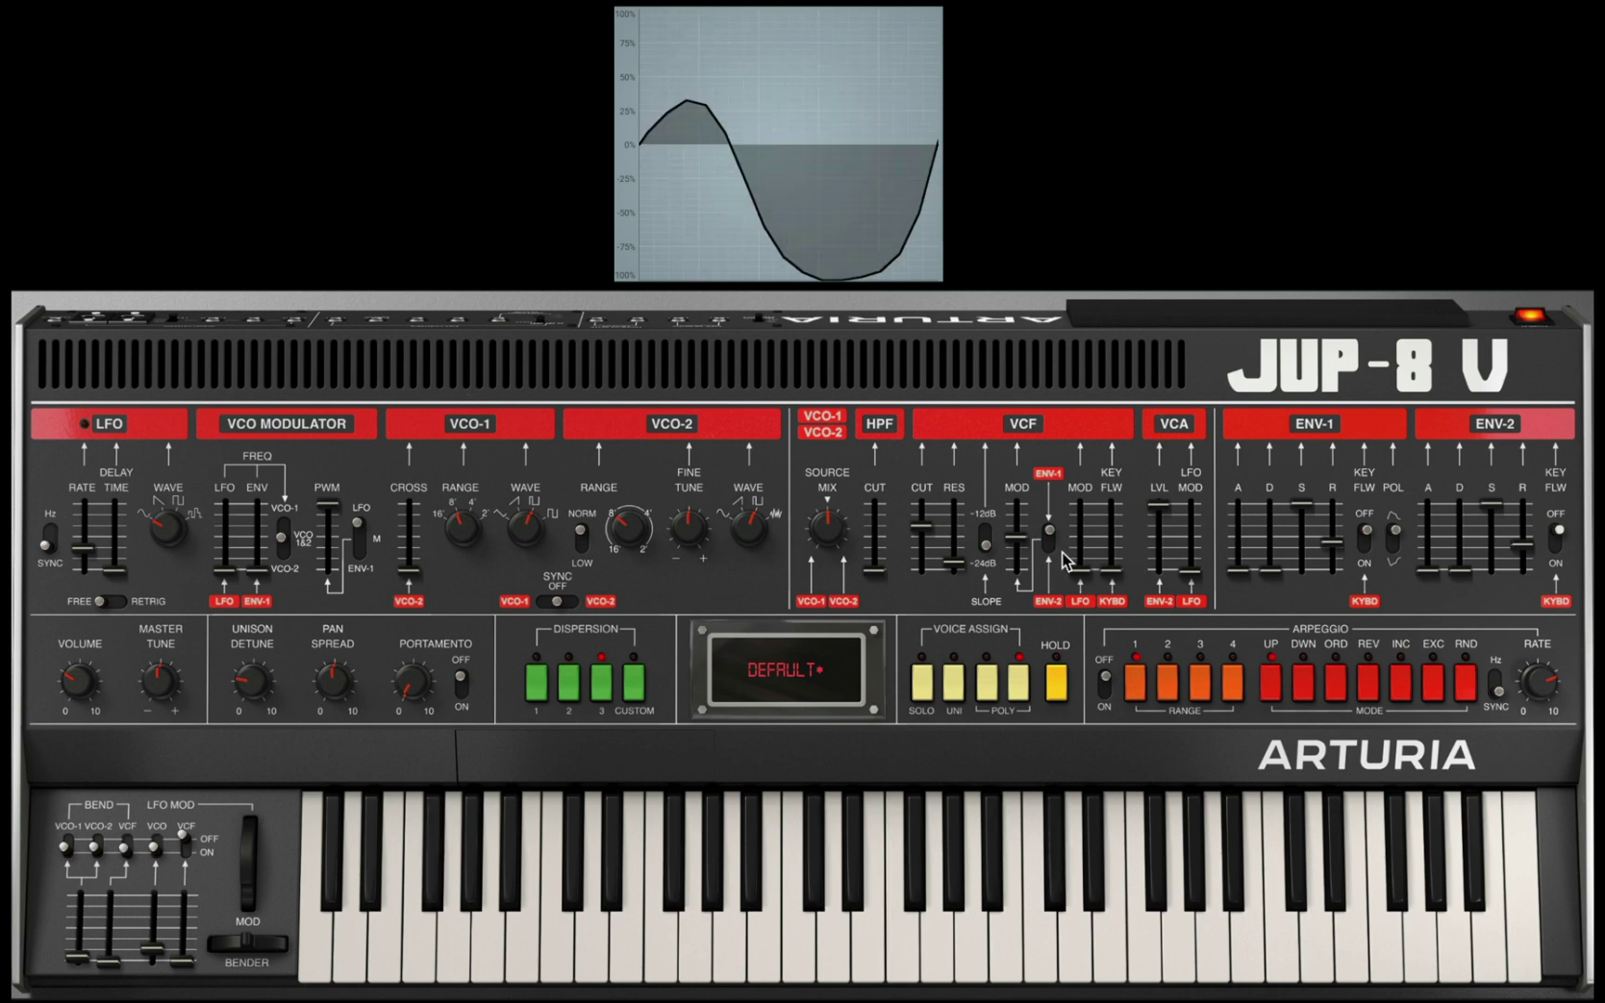
mouse_move(1070, 566)
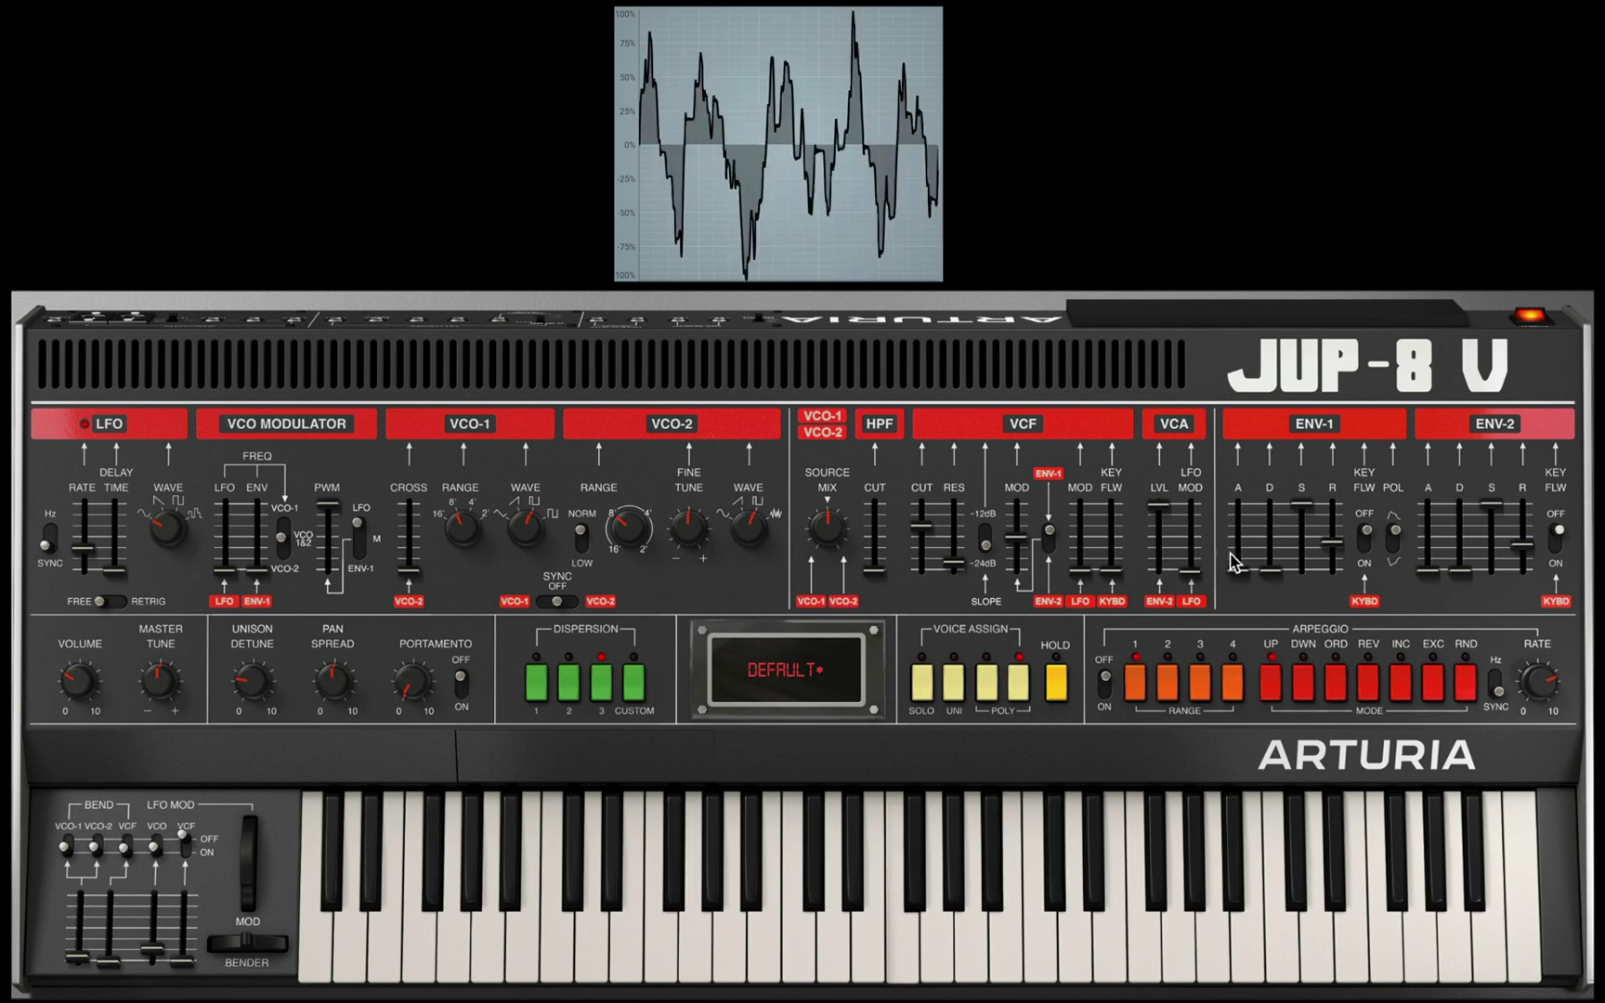
Drop the ENV-1 sustain to minimum, raise its attack and decay, and set the VCF envelope modulation to 0.432 after trying 1.00.
left_click_drag(1301, 506, 1264, 539)
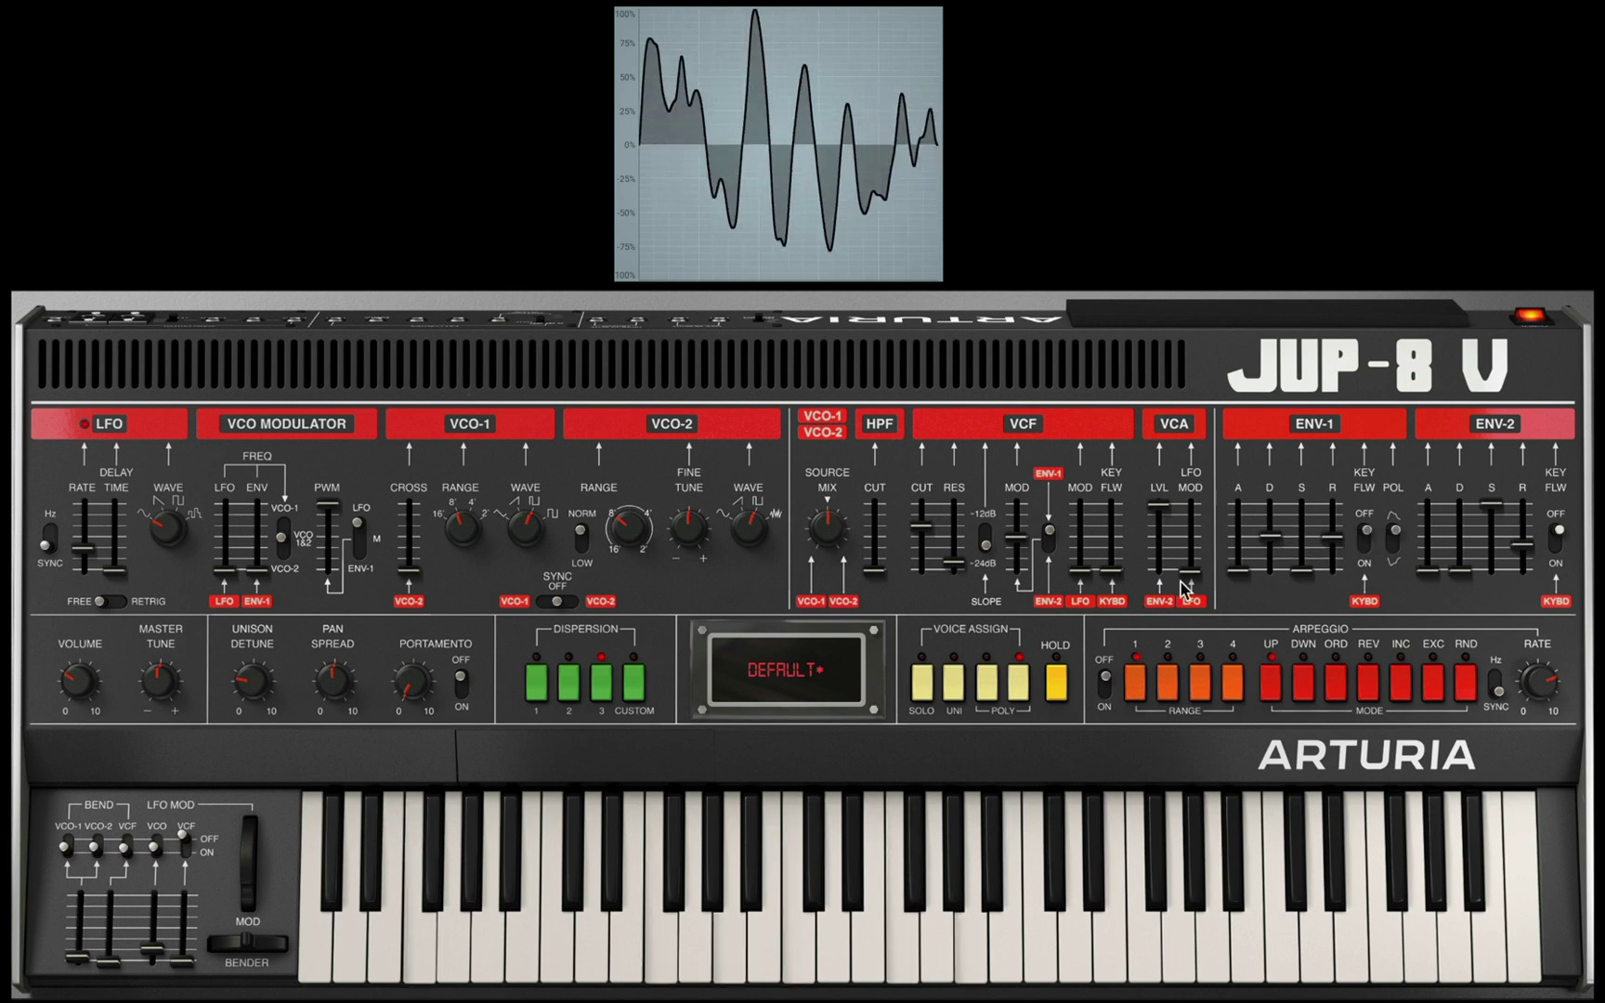
left_click_drag(1016, 536, 1016, 505)
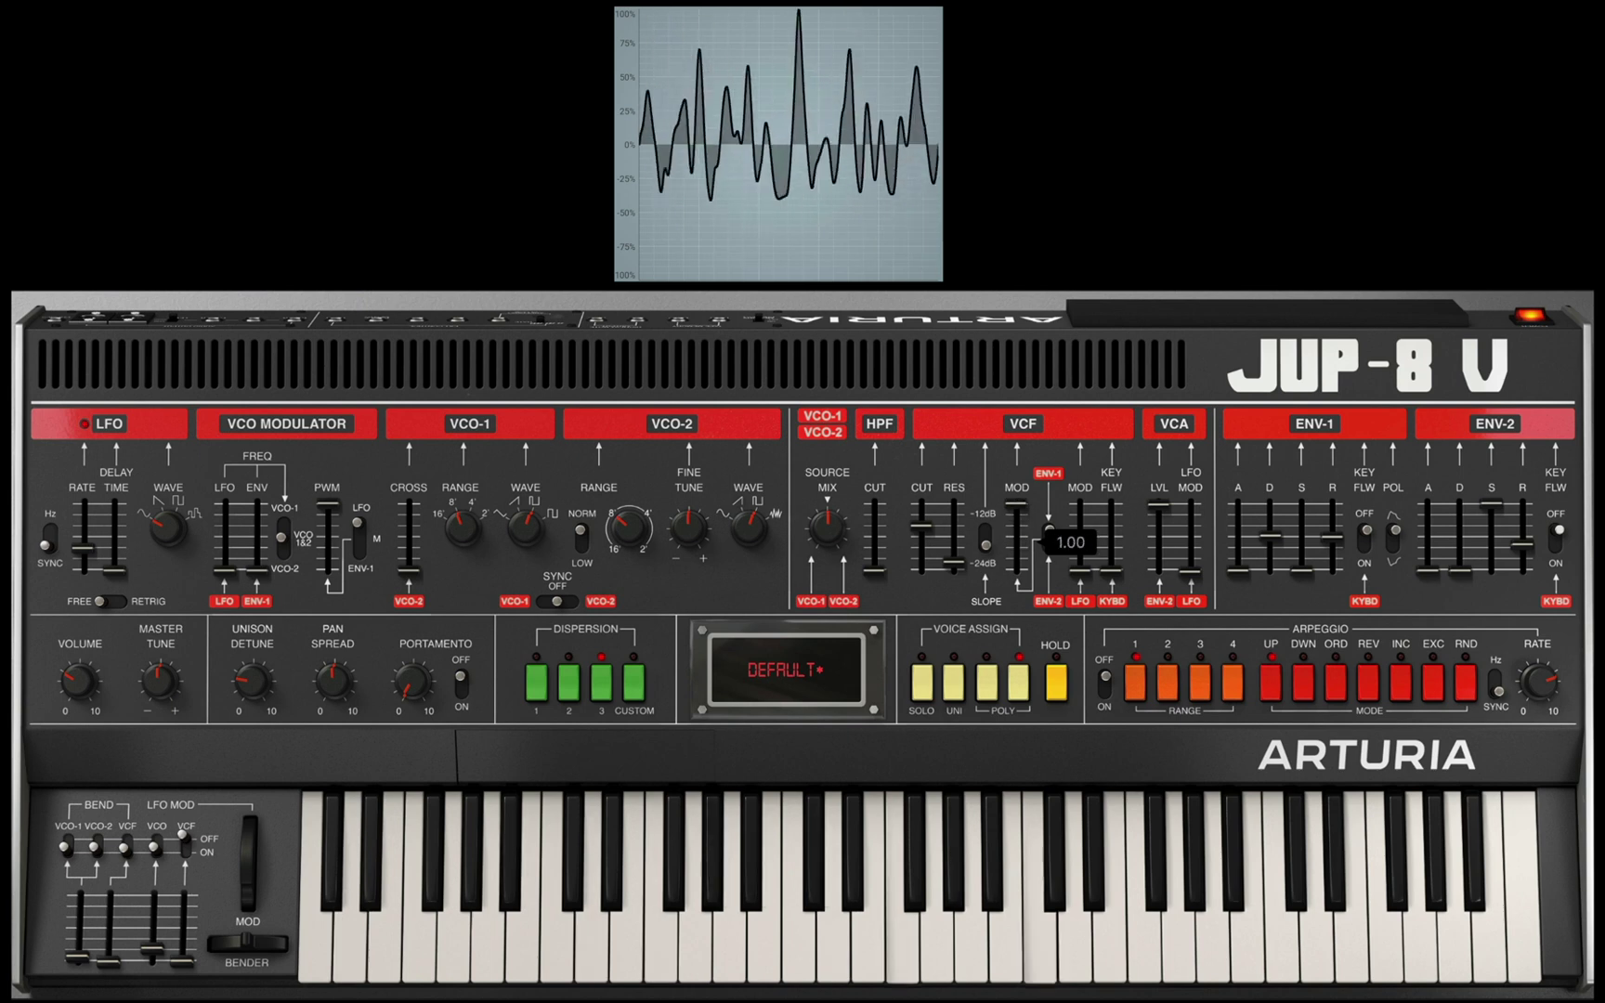
left_click_drag(1328, 537, 1238, 504)
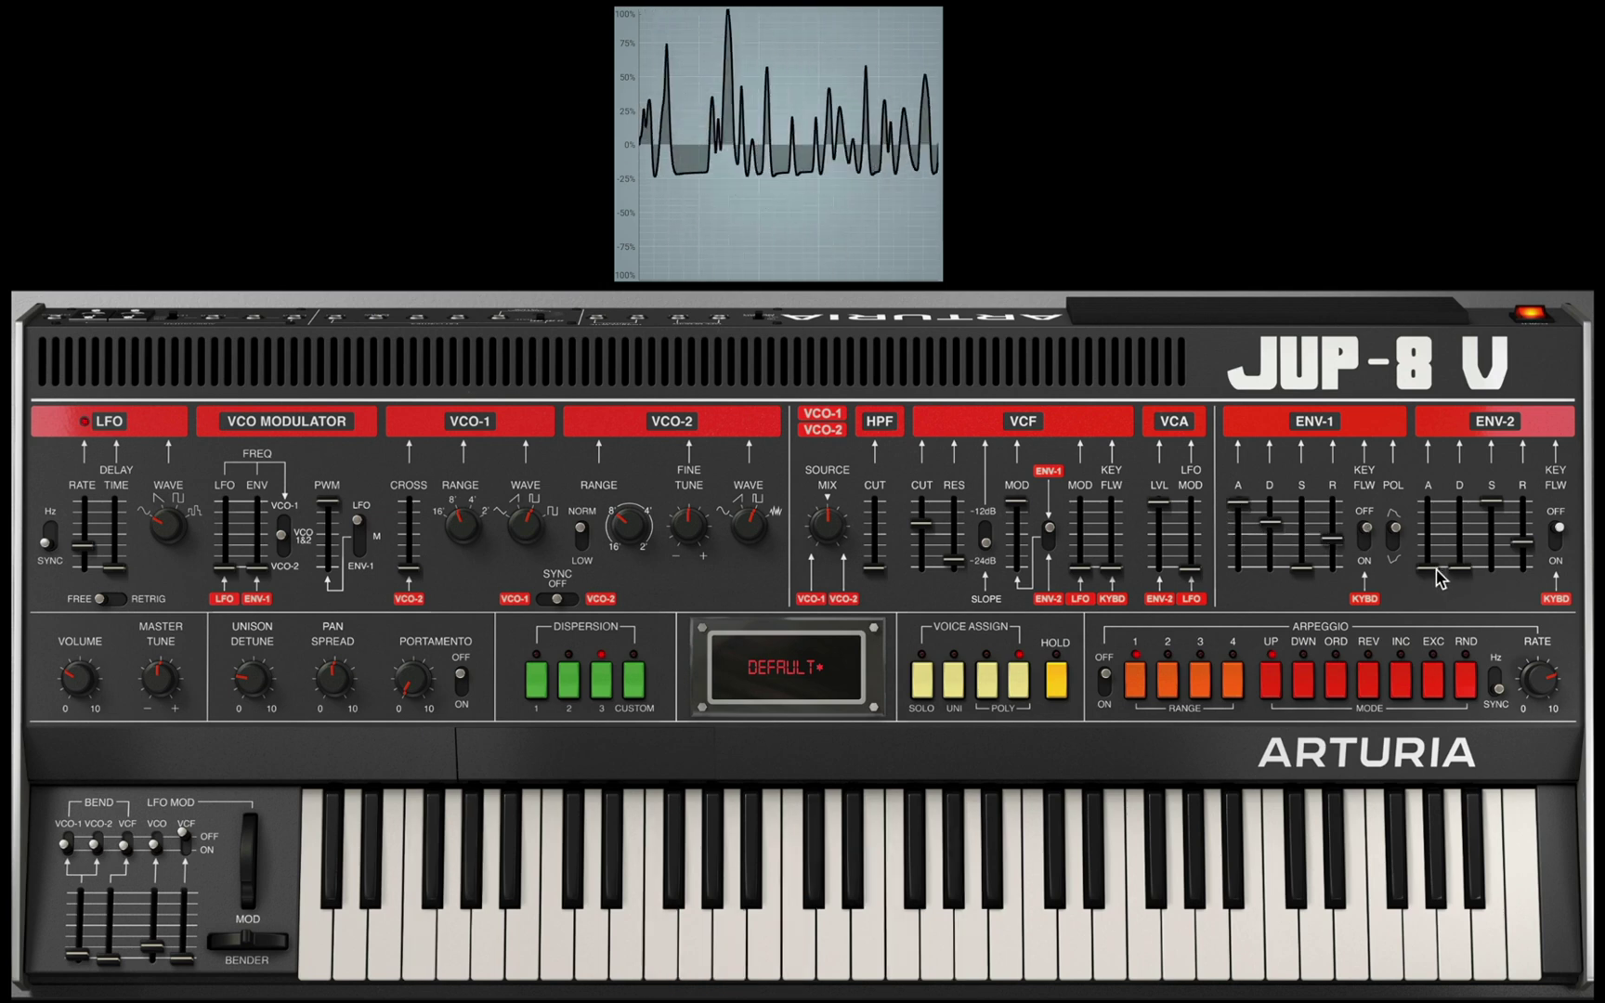
left_click_drag(1273, 547, 1238, 527)
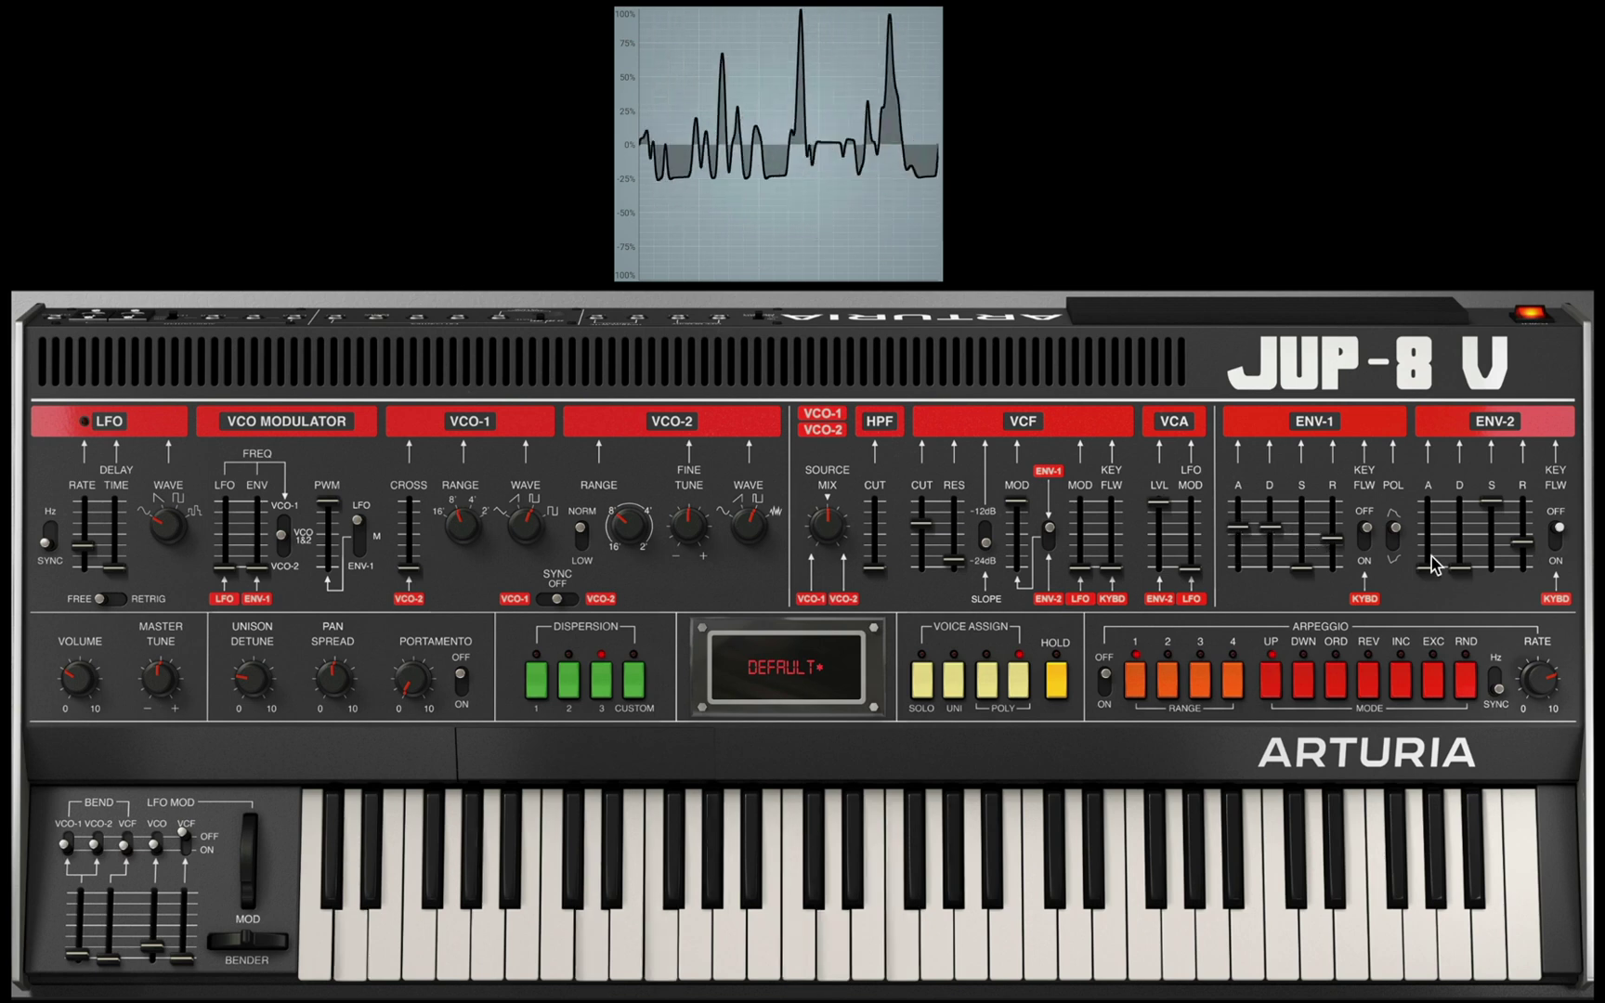
left_click_drag(1017, 502, 1016, 538)
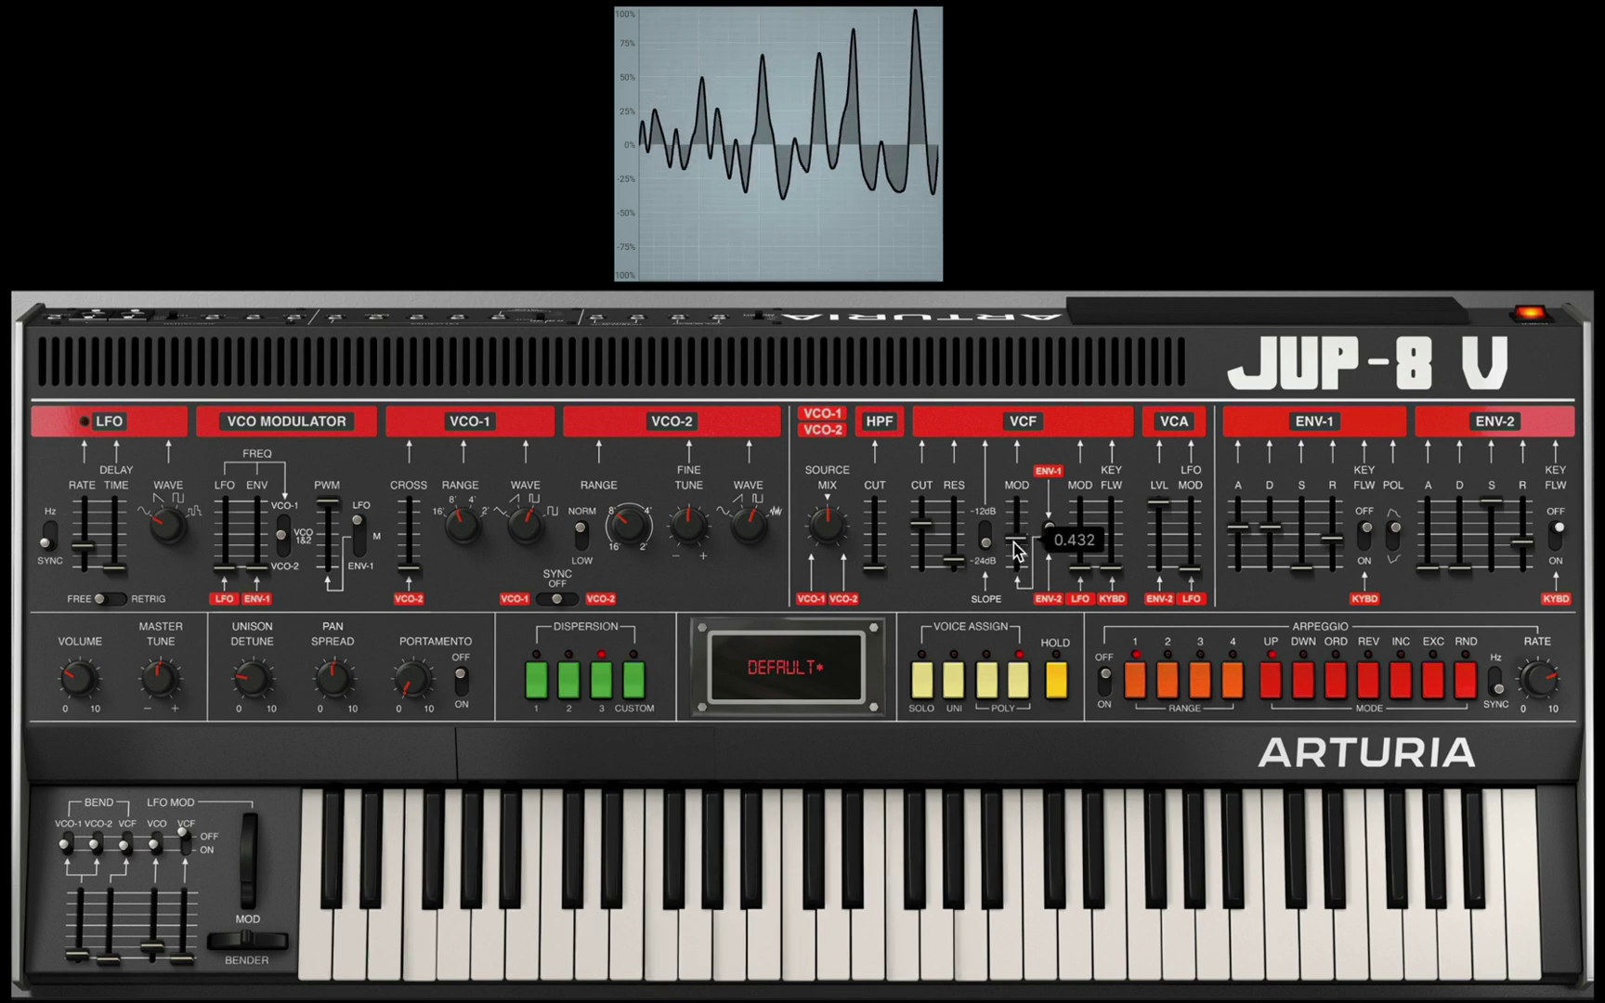
Raise the ENV-2 decay to about the middle and lower its sustain to about 70.1 %.
left_click_drag(1461, 568, 1458, 541)
mouse_move(1491, 502)
left_mouse_down()
mouse_move(1490, 558)
mouse_move(1478, 527)
left_mouse_up()
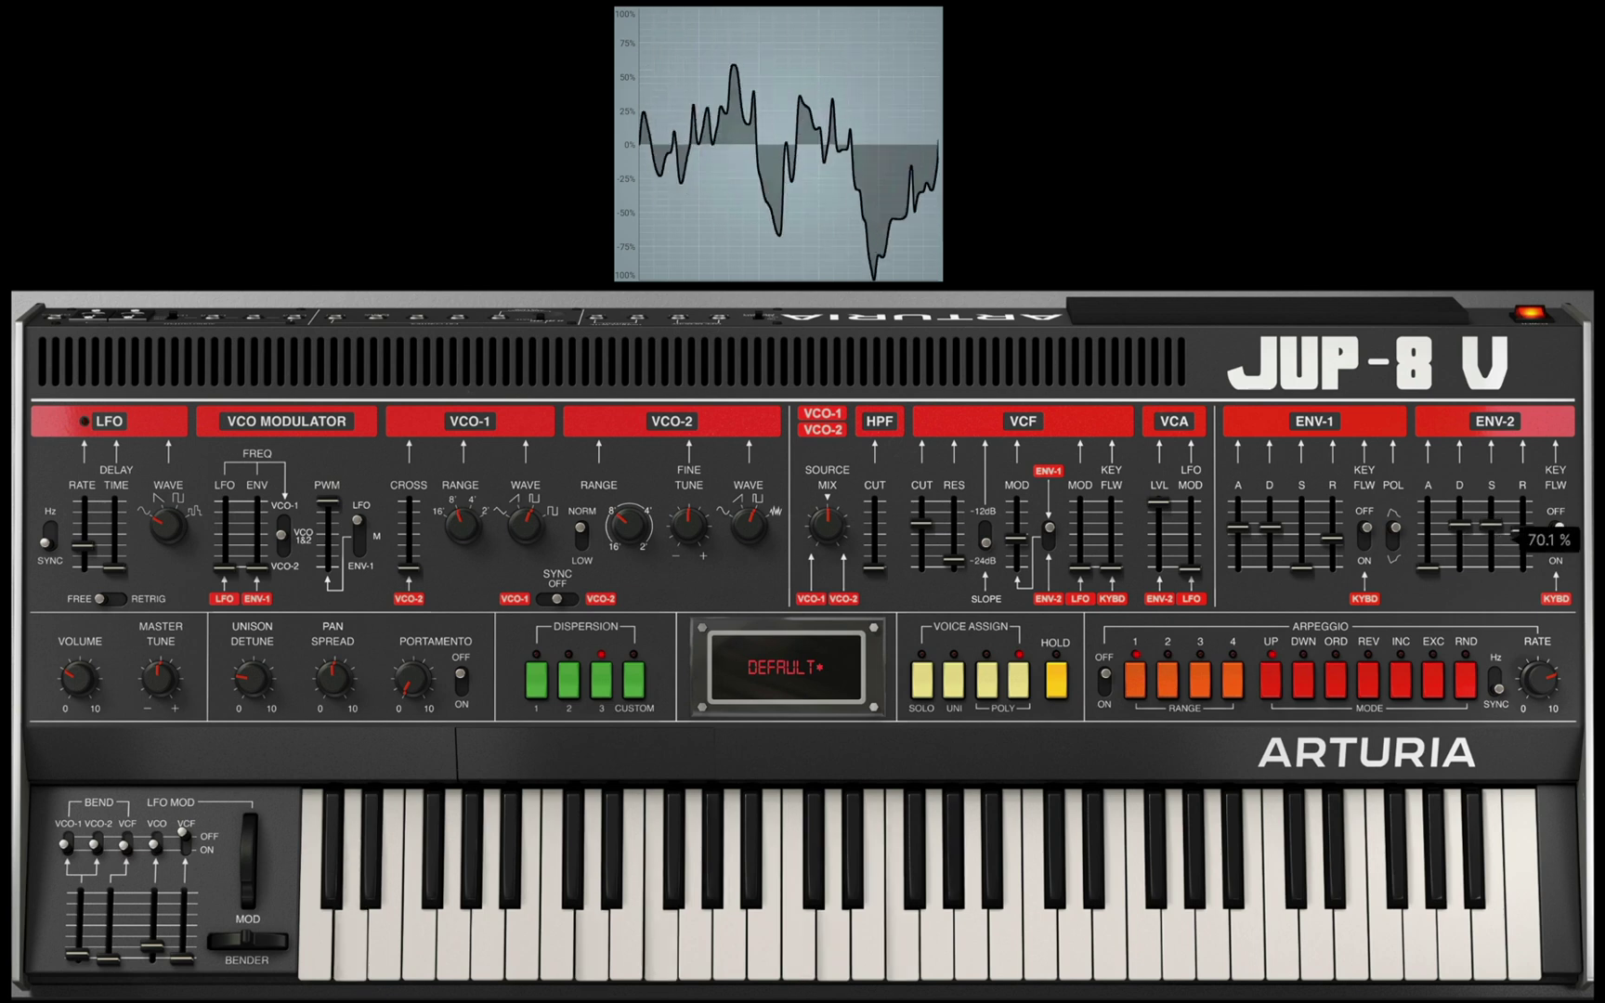
mouse_move(1462, 538)
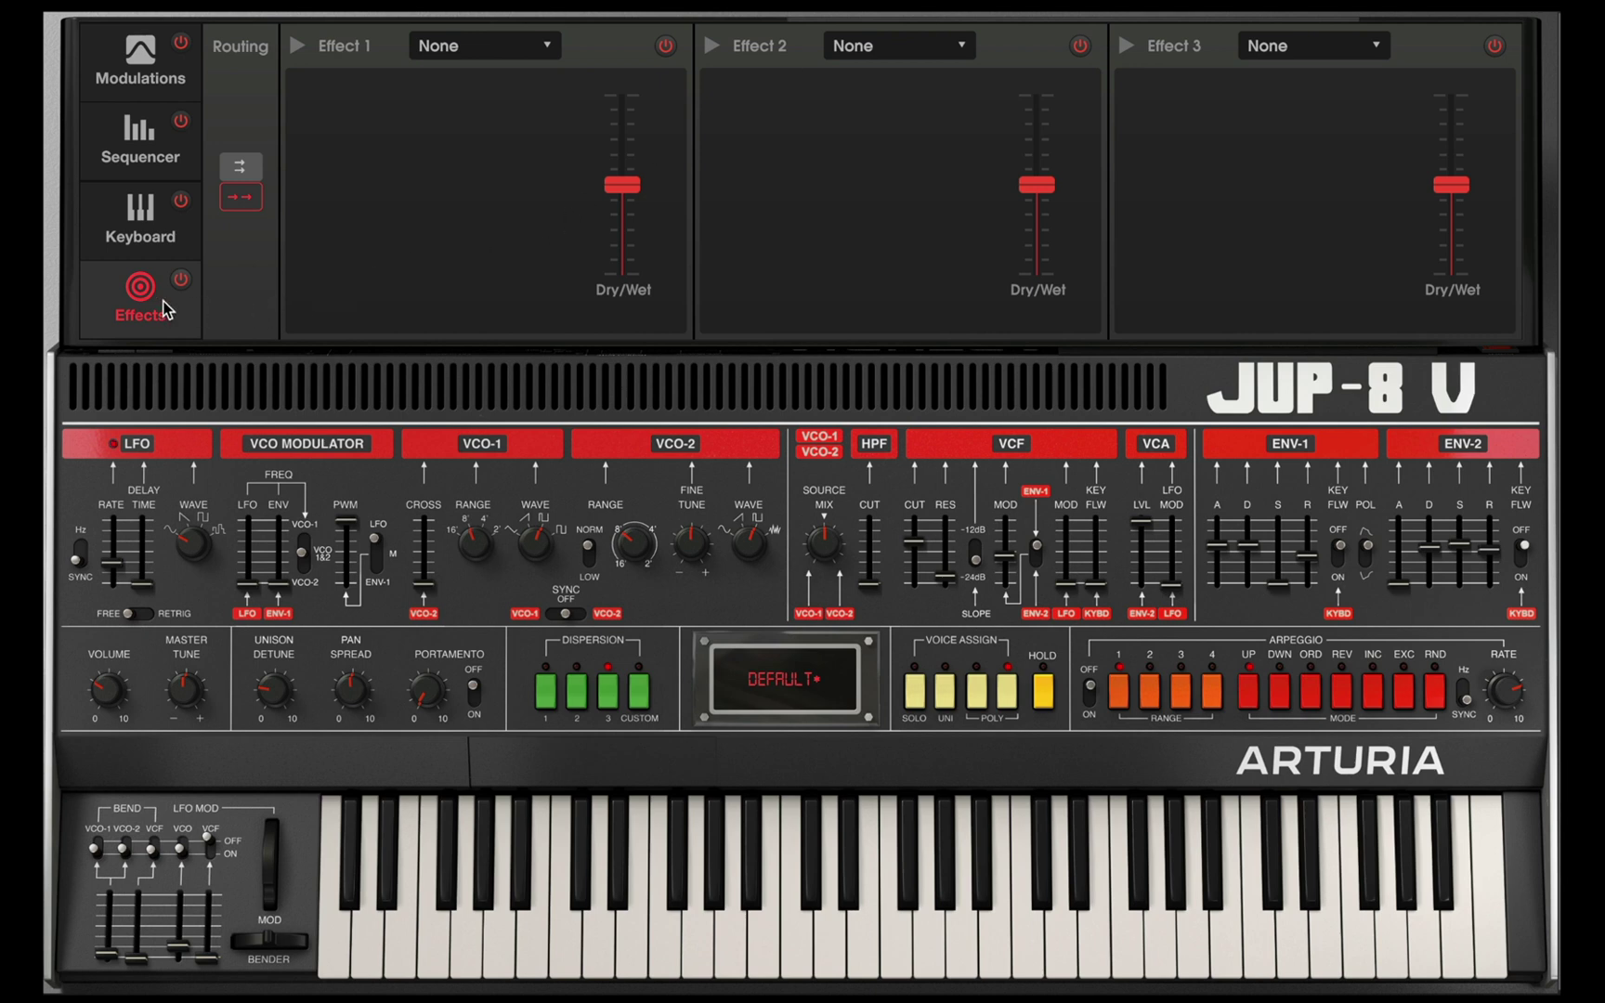
Load a BitCrusher as Effect 1 and set its dry/wet mix to fully wet.
left_click(456, 47)
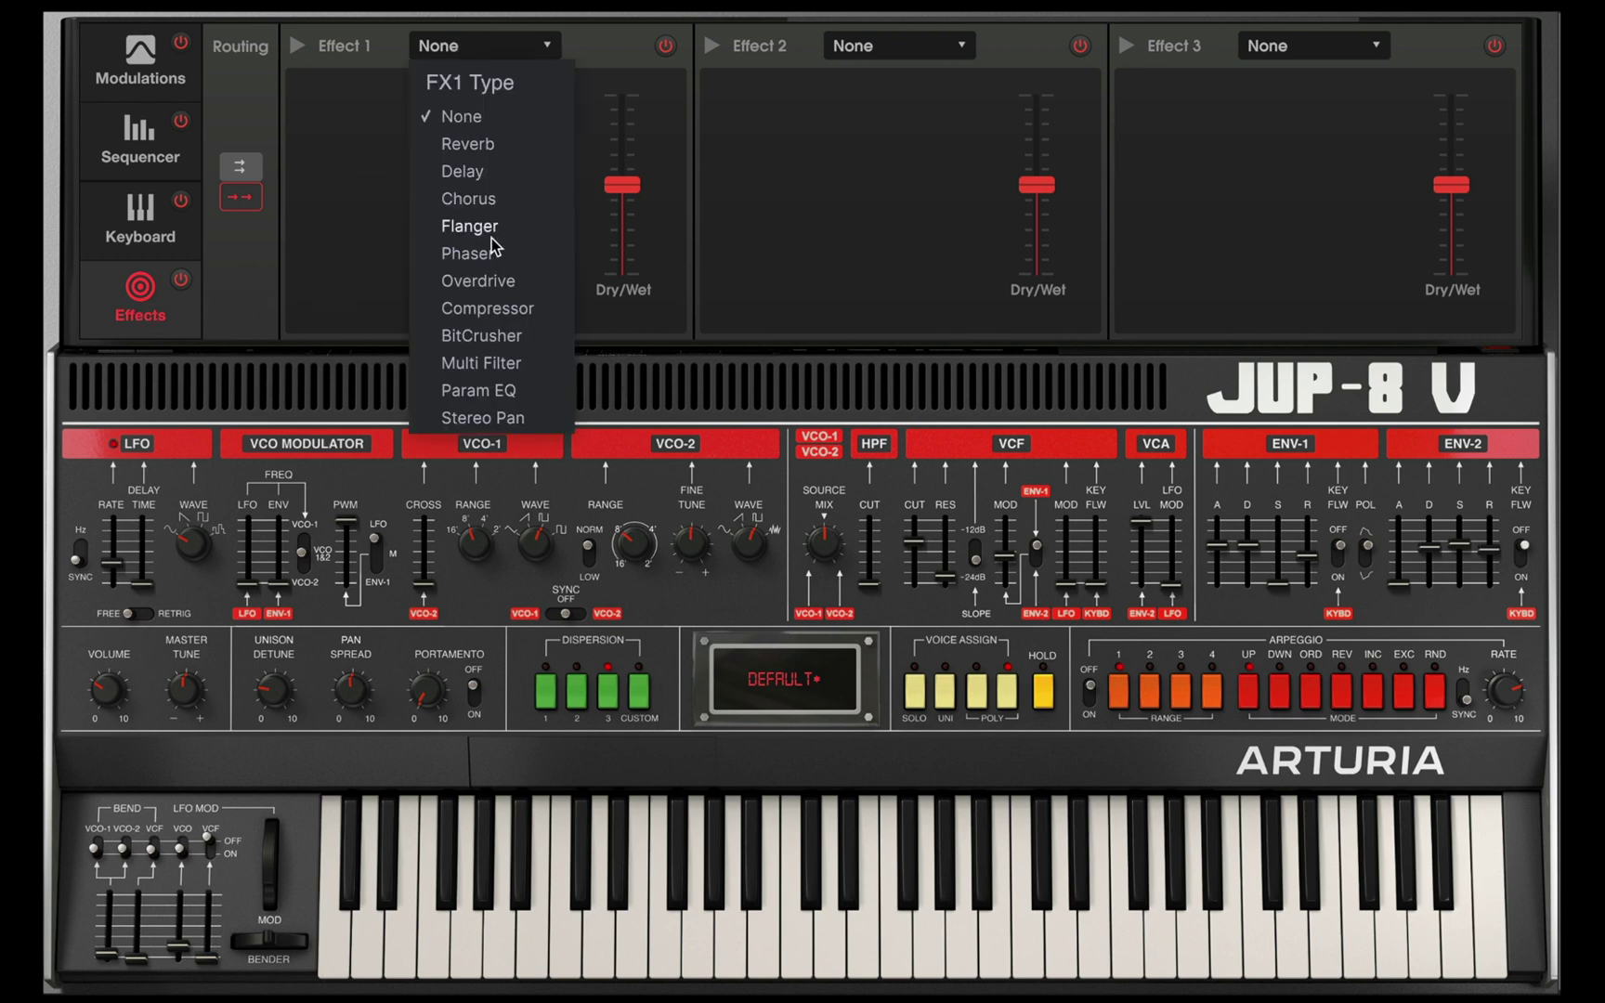
left_click(493, 332)
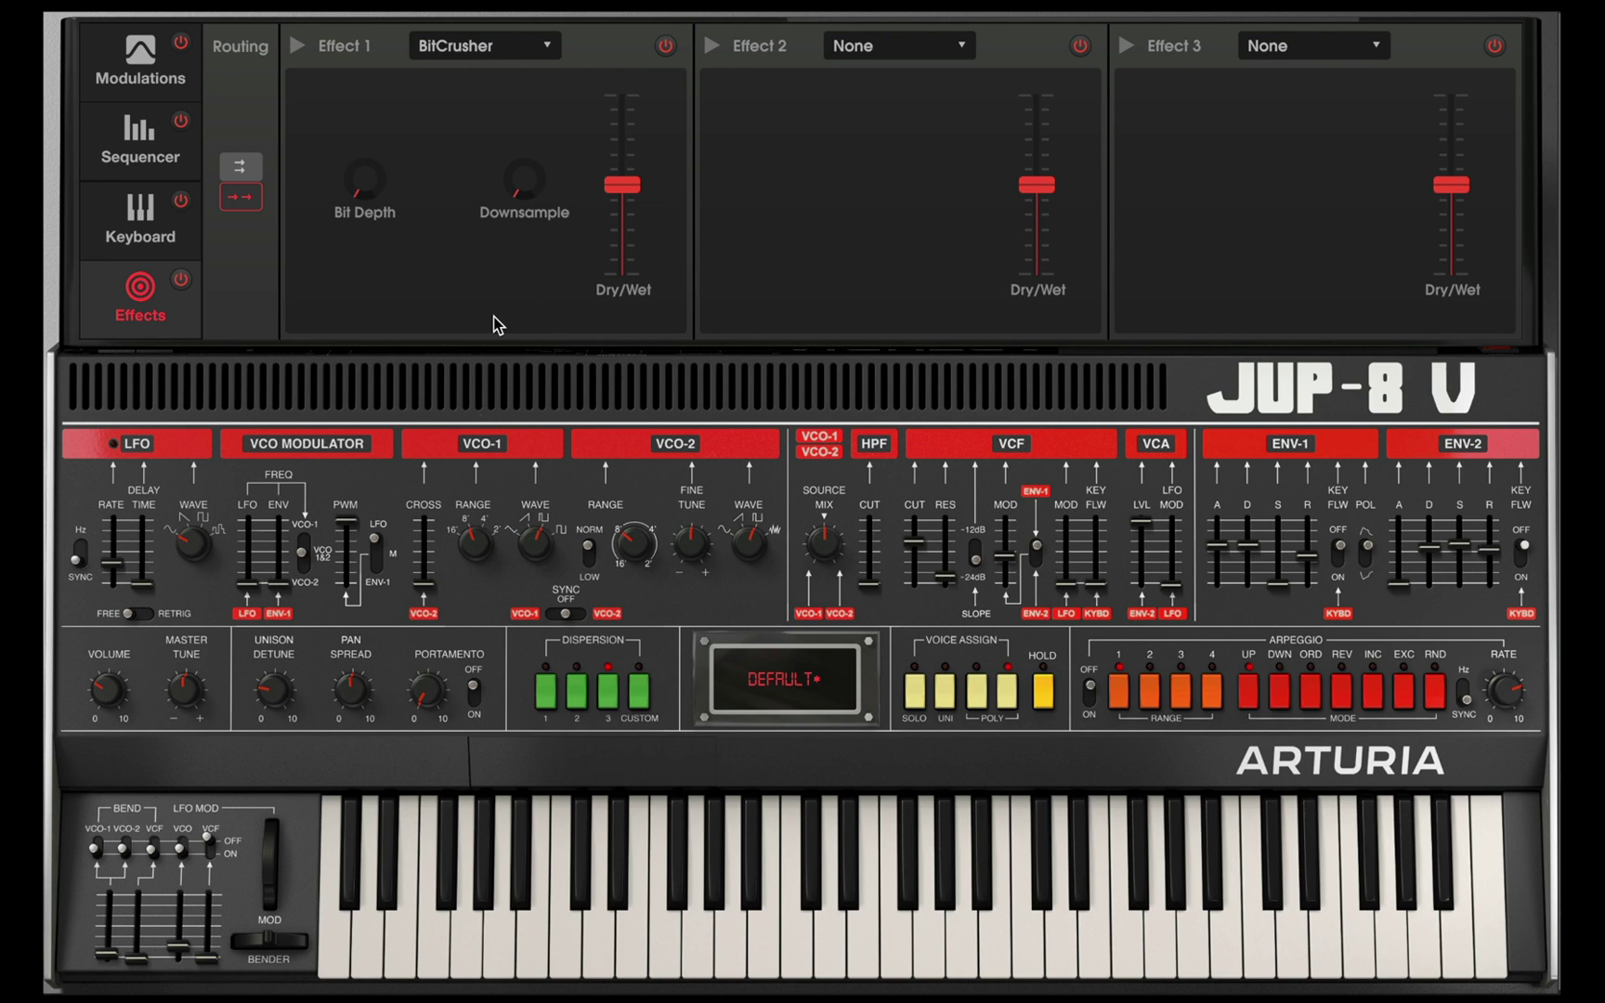
left_click_drag(630, 184, 629, 100)
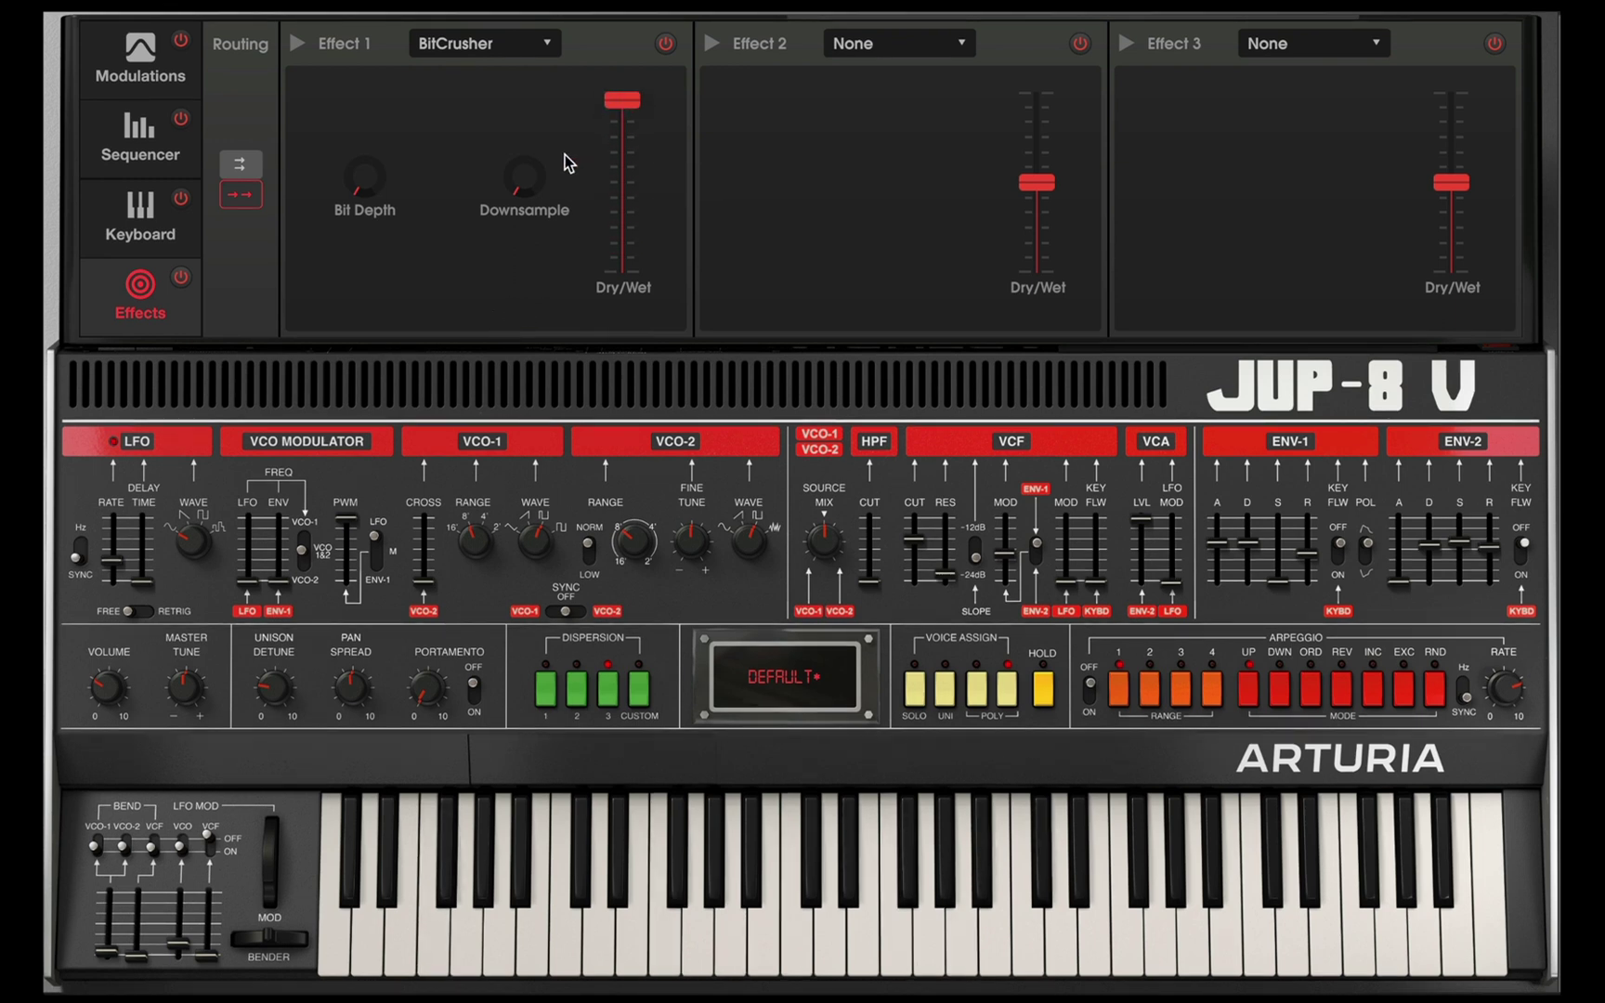
Try the BitCrusher bit depth, set its downsample to 8.90x, and lower the ENV-2 sustain slightly.
left_click_drag(353, 195, 423, 222)
mouse_move(522, 200)
left_mouse_down()
mouse_move(522, 147)
mouse_move(533, 195)
left_mouse_up()
left_click_drag(1460, 545, 1461, 550)
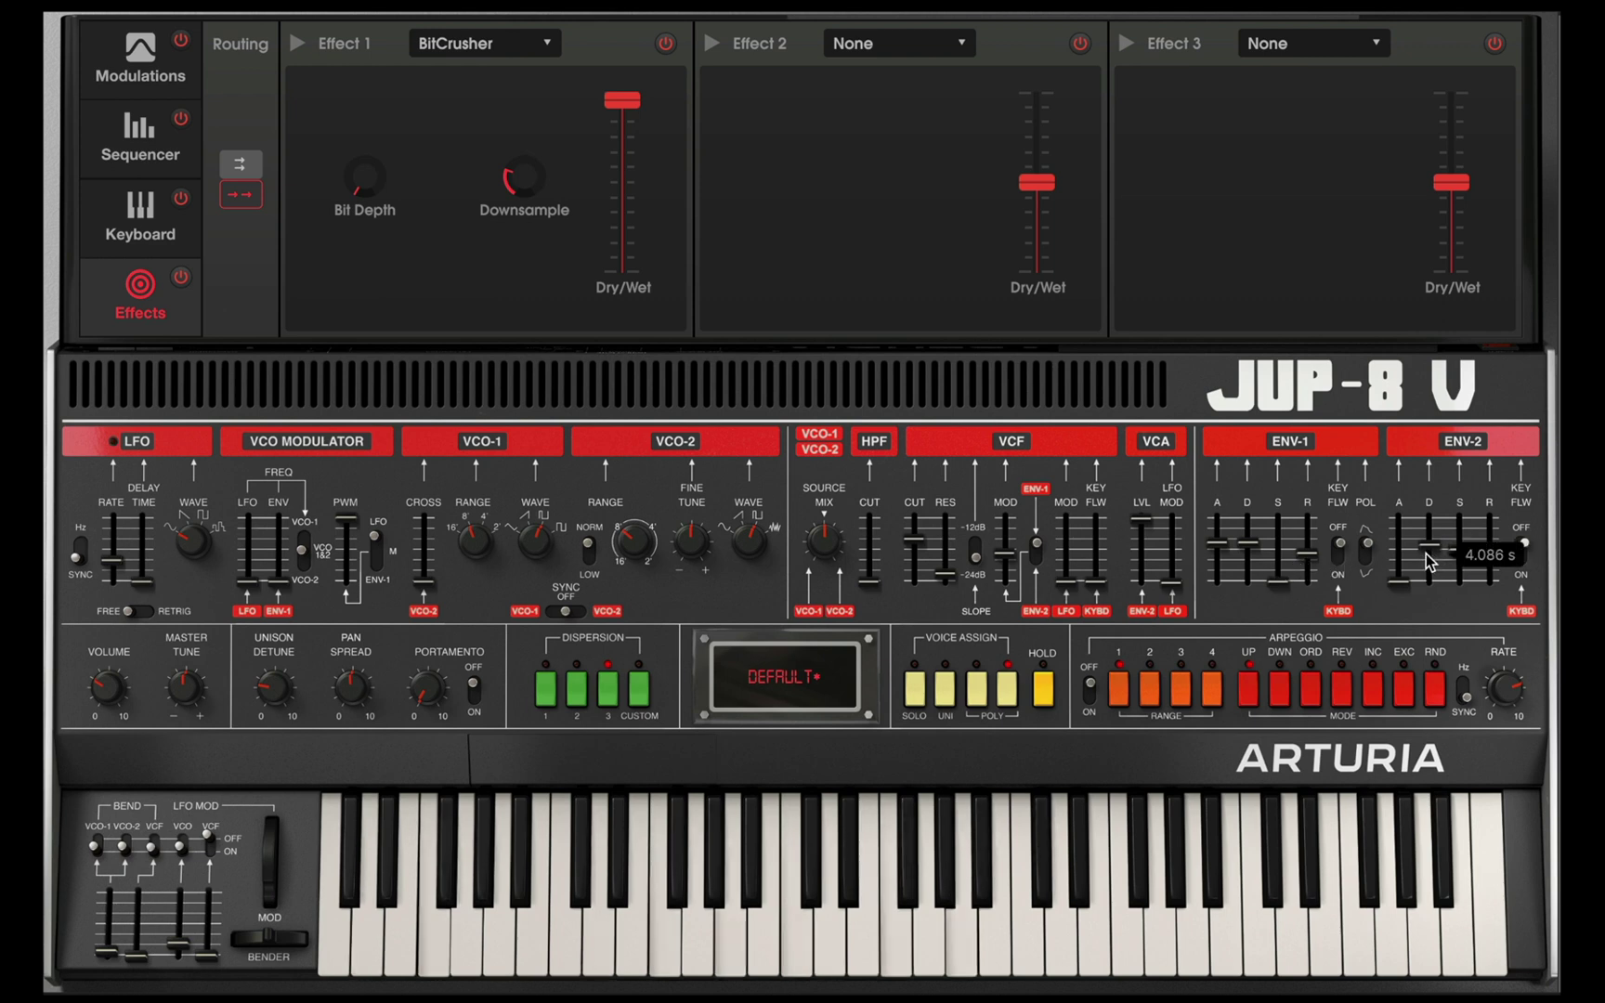
mouse_move(509, 178)
left_mouse_down()
mouse_move(508, 139)
mouse_move(516, 186)
left_mouse_up()
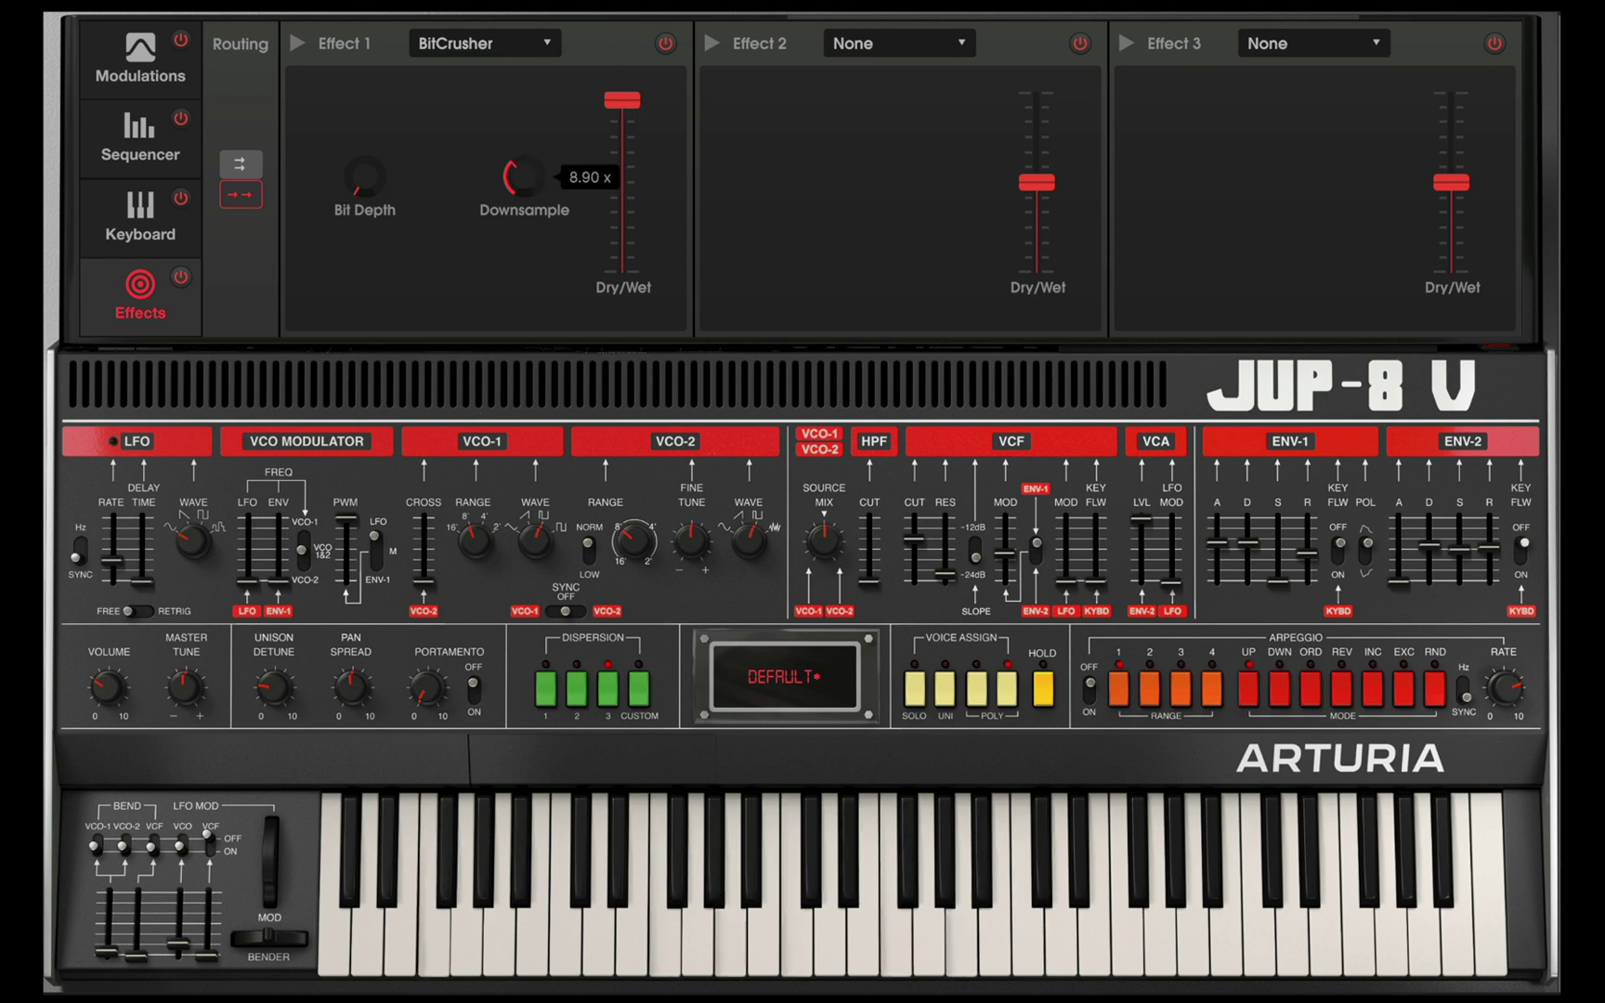
Raise the VCF resonance to near maximum, set the VCF envelope modulation to 0.960, and reduce the BitCrusher downsample slightly.
left_click_drag(942, 578, 914, 552)
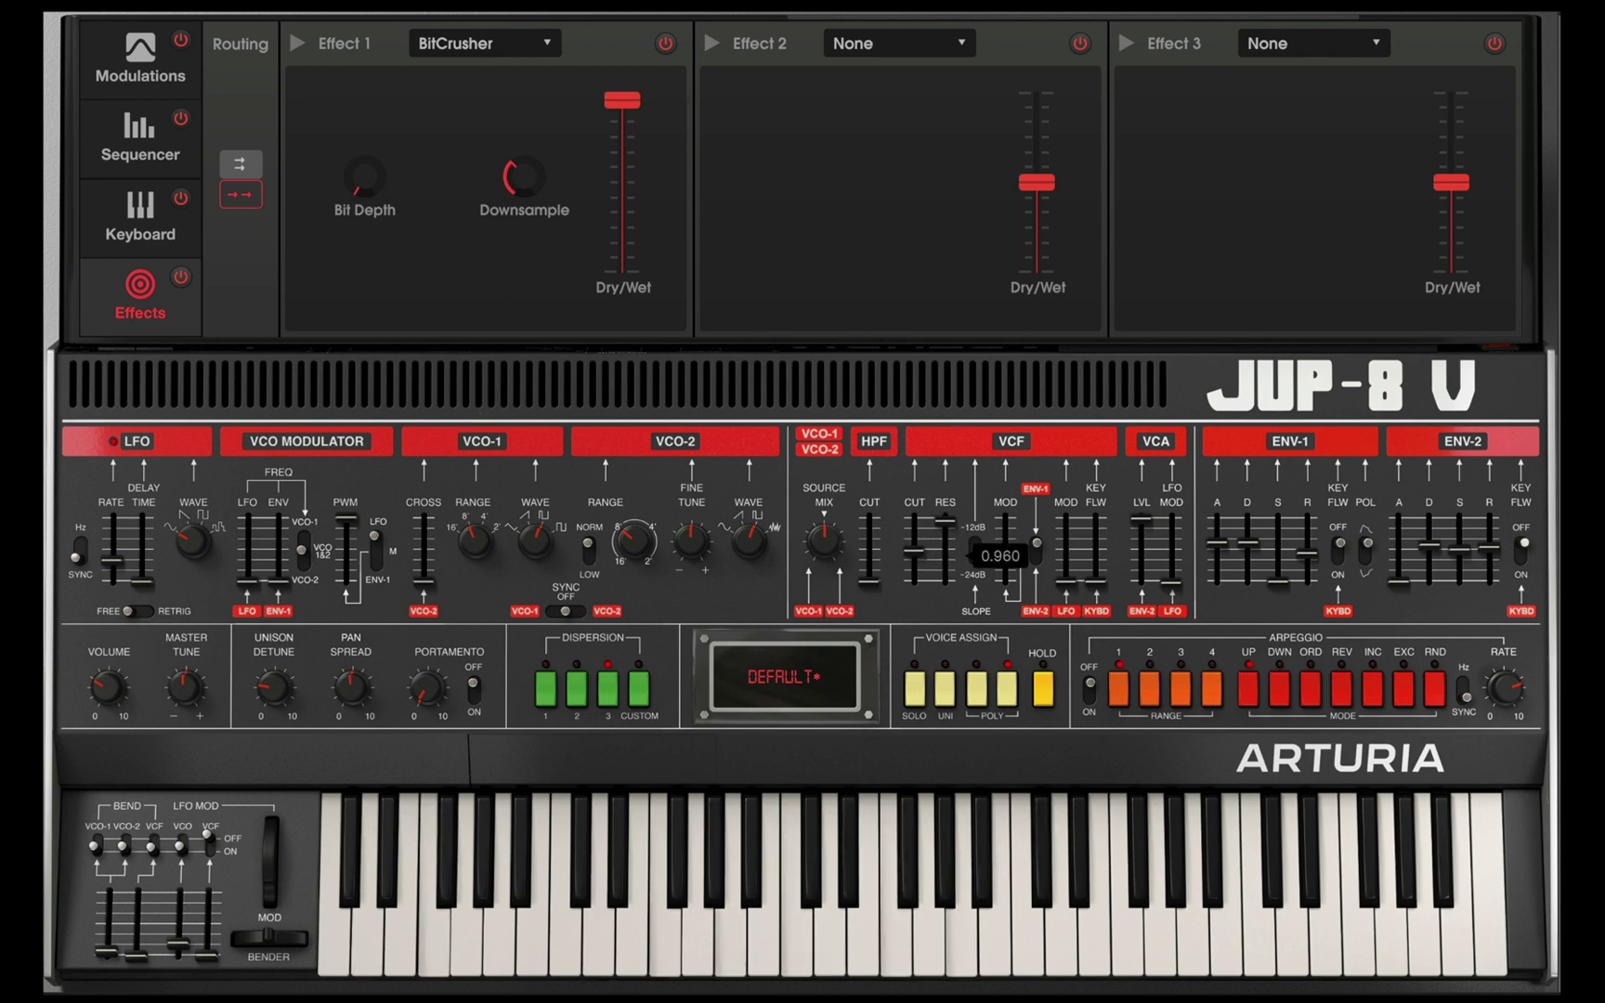
mouse_move(622, 99)
left_mouse_down()
mouse_move(623, 251)
mouse_move(622, 99)
left_mouse_up()
left_click_drag(1019, 559, 1004, 519)
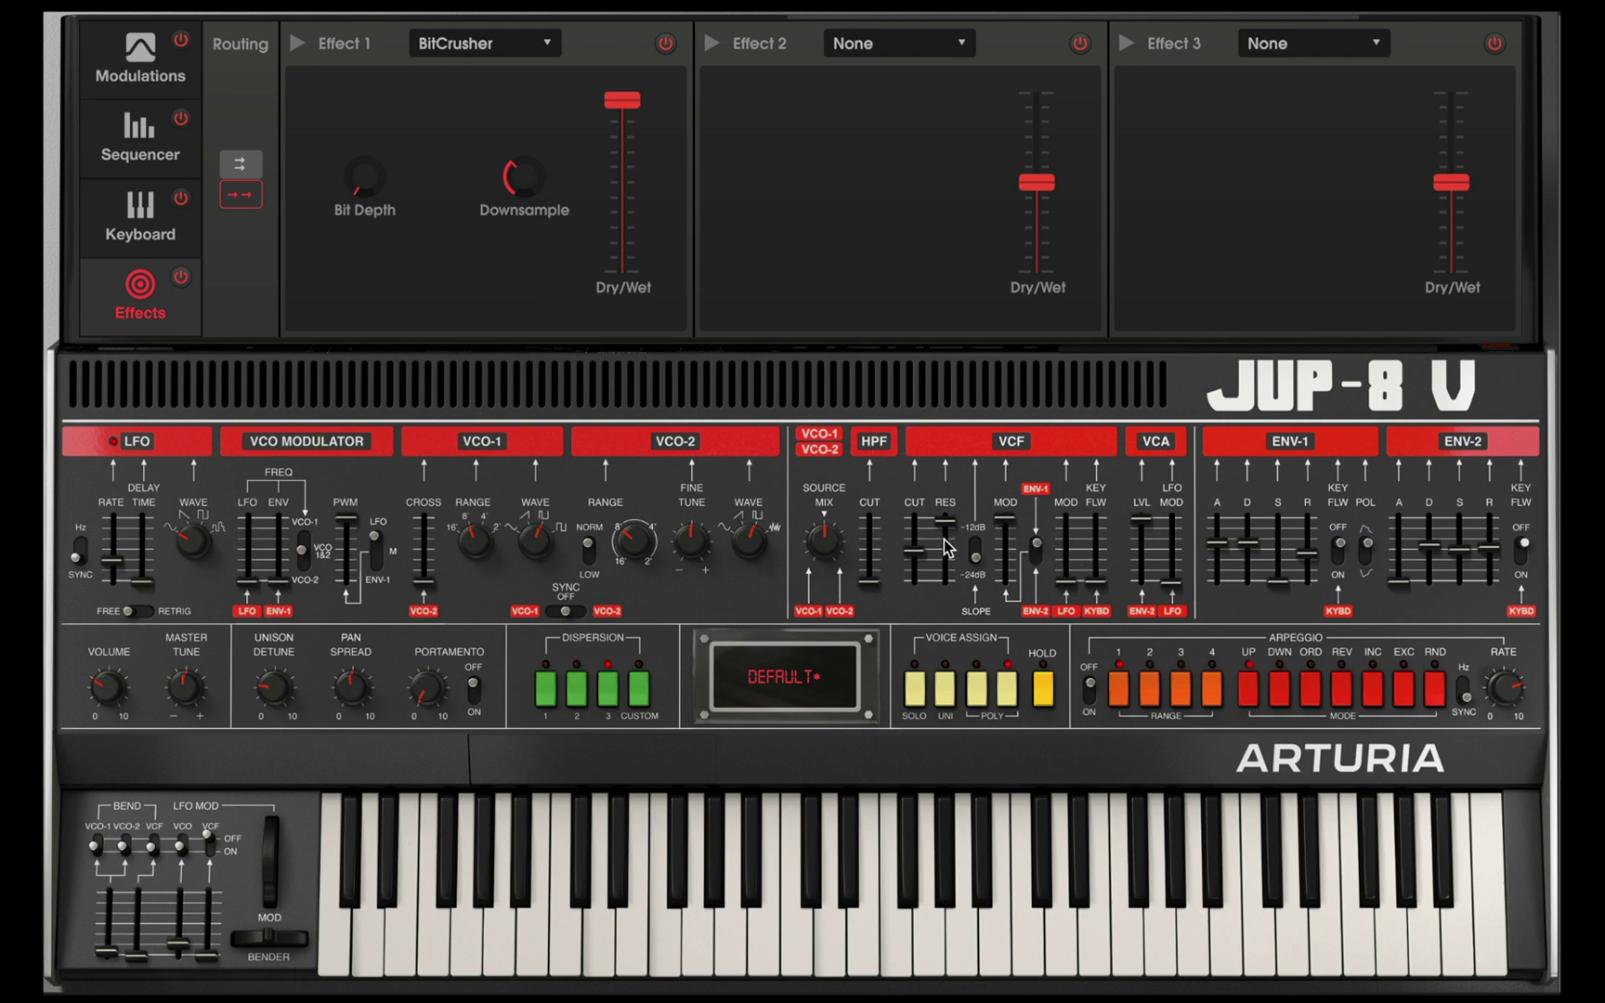
left_click_drag(534, 188, 534, 195)
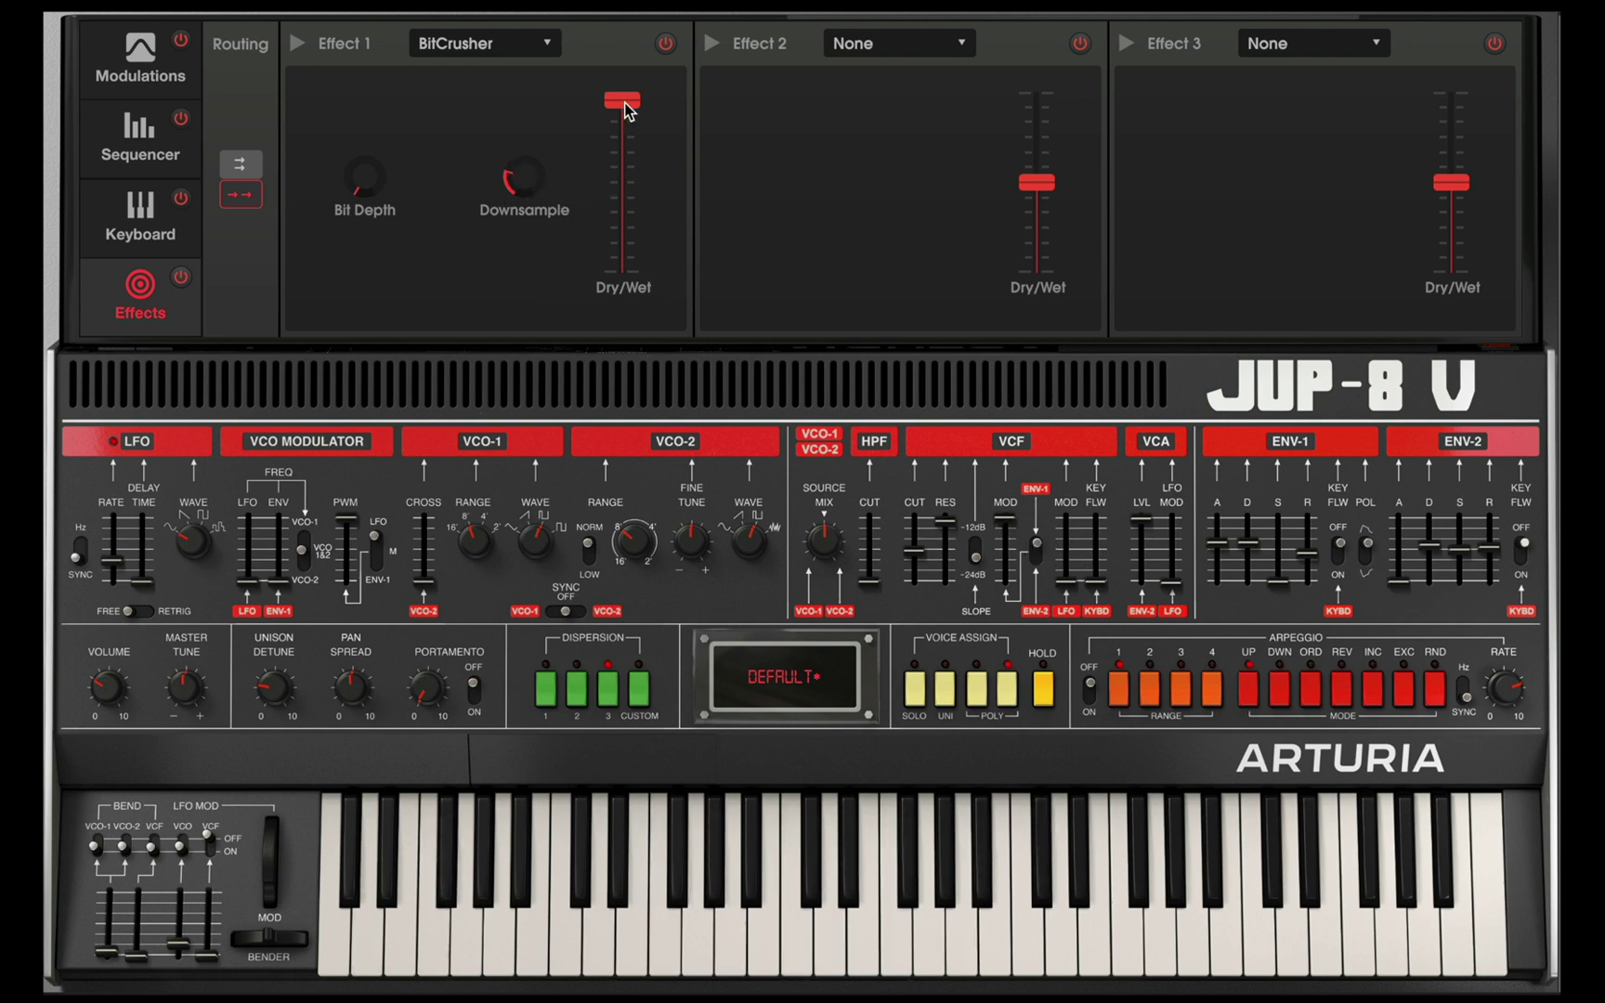
Drop the VCF resonance and cutoff to near minimum, and lower the BitCrusher downsample and its dry/wet mix to about the middle.
left_click_drag(944, 522, 938, 590)
left_click_drag(620, 100, 532, 211)
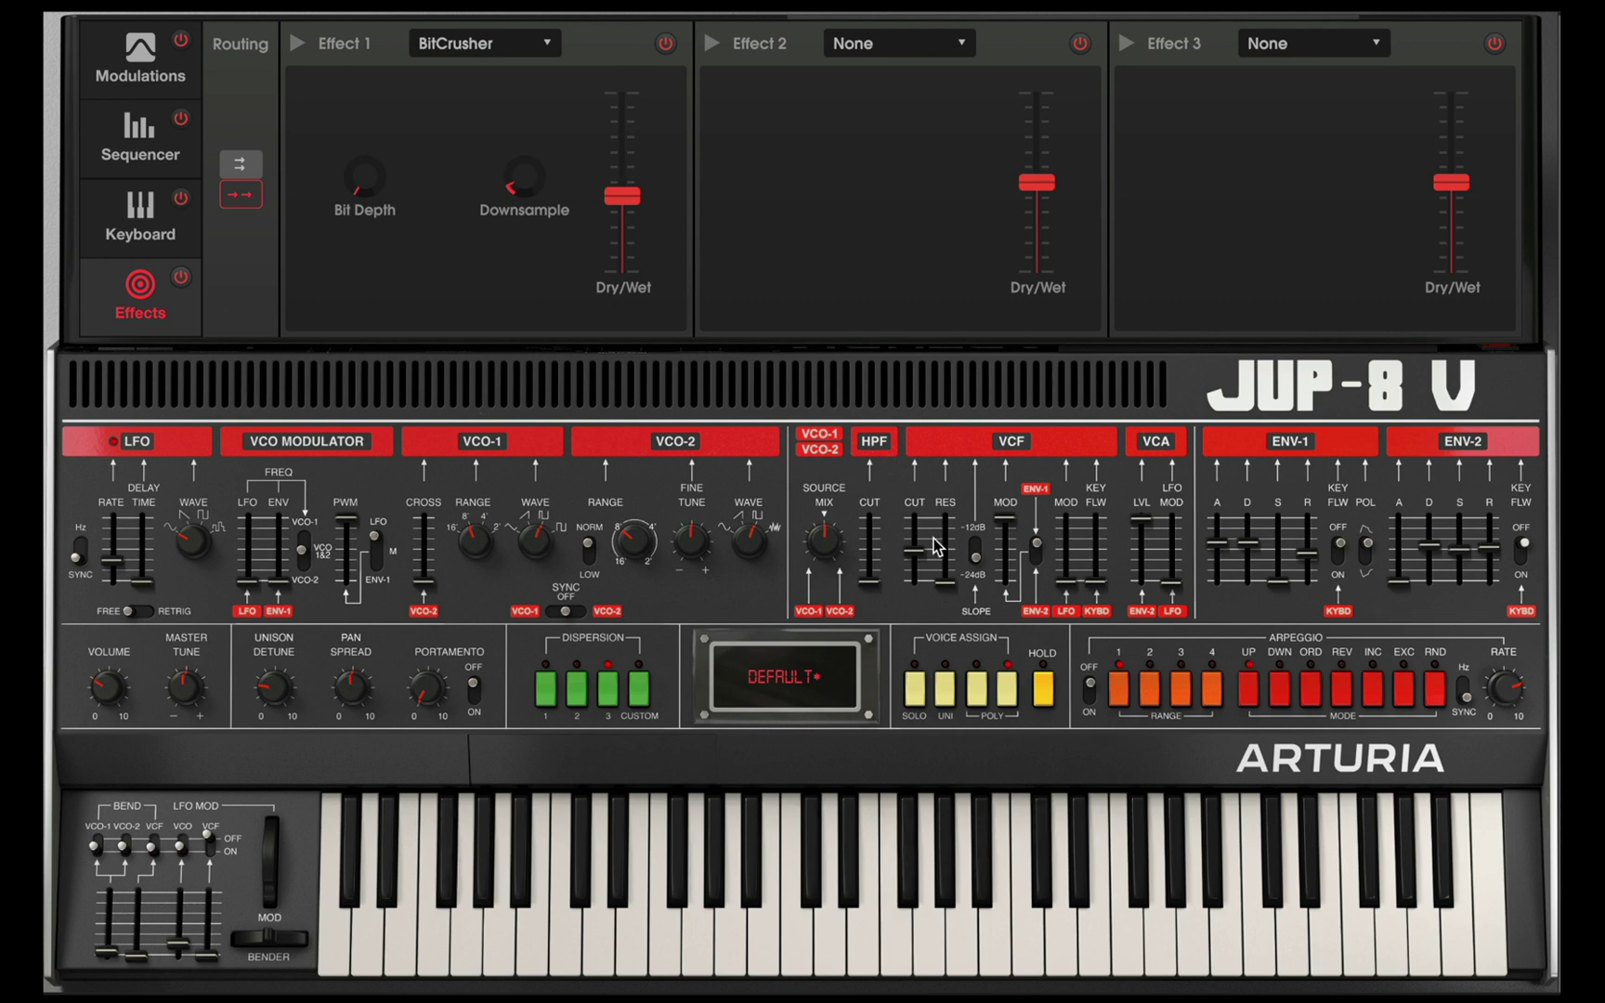
left_click_drag(915, 563, 914, 593)
Load a Flanger as Effect 2 with a fully wet mix, and lower the BitCrusher dry/wet mix to almost dry.
left_click(944, 54)
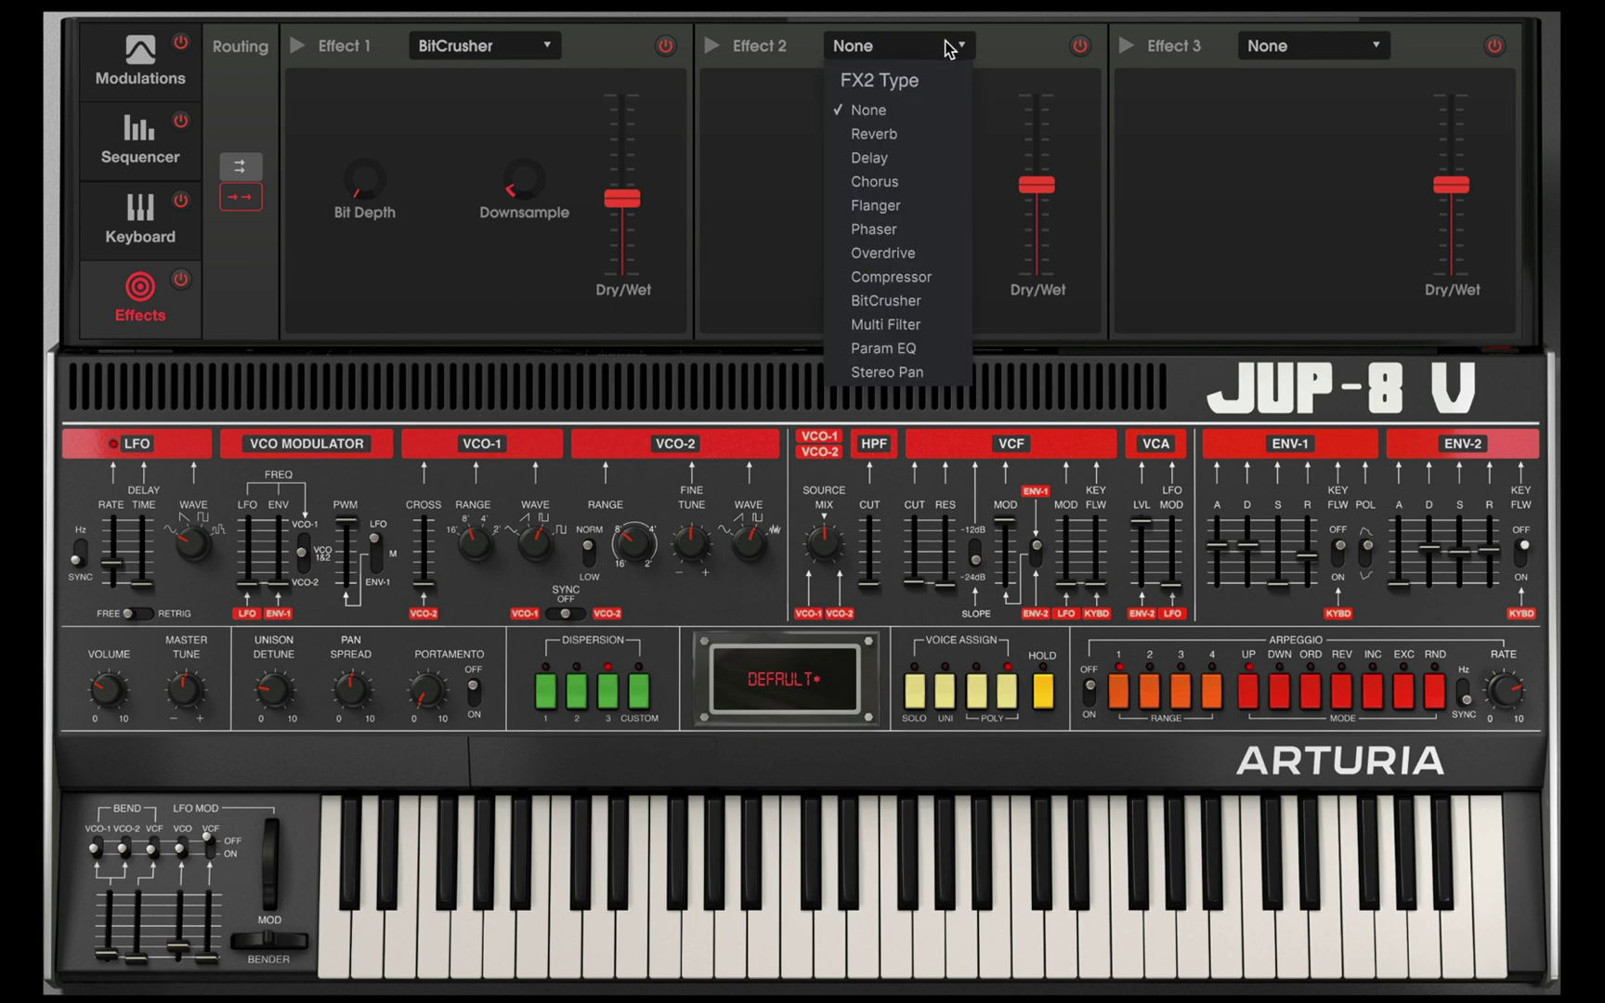
left_click(912, 211)
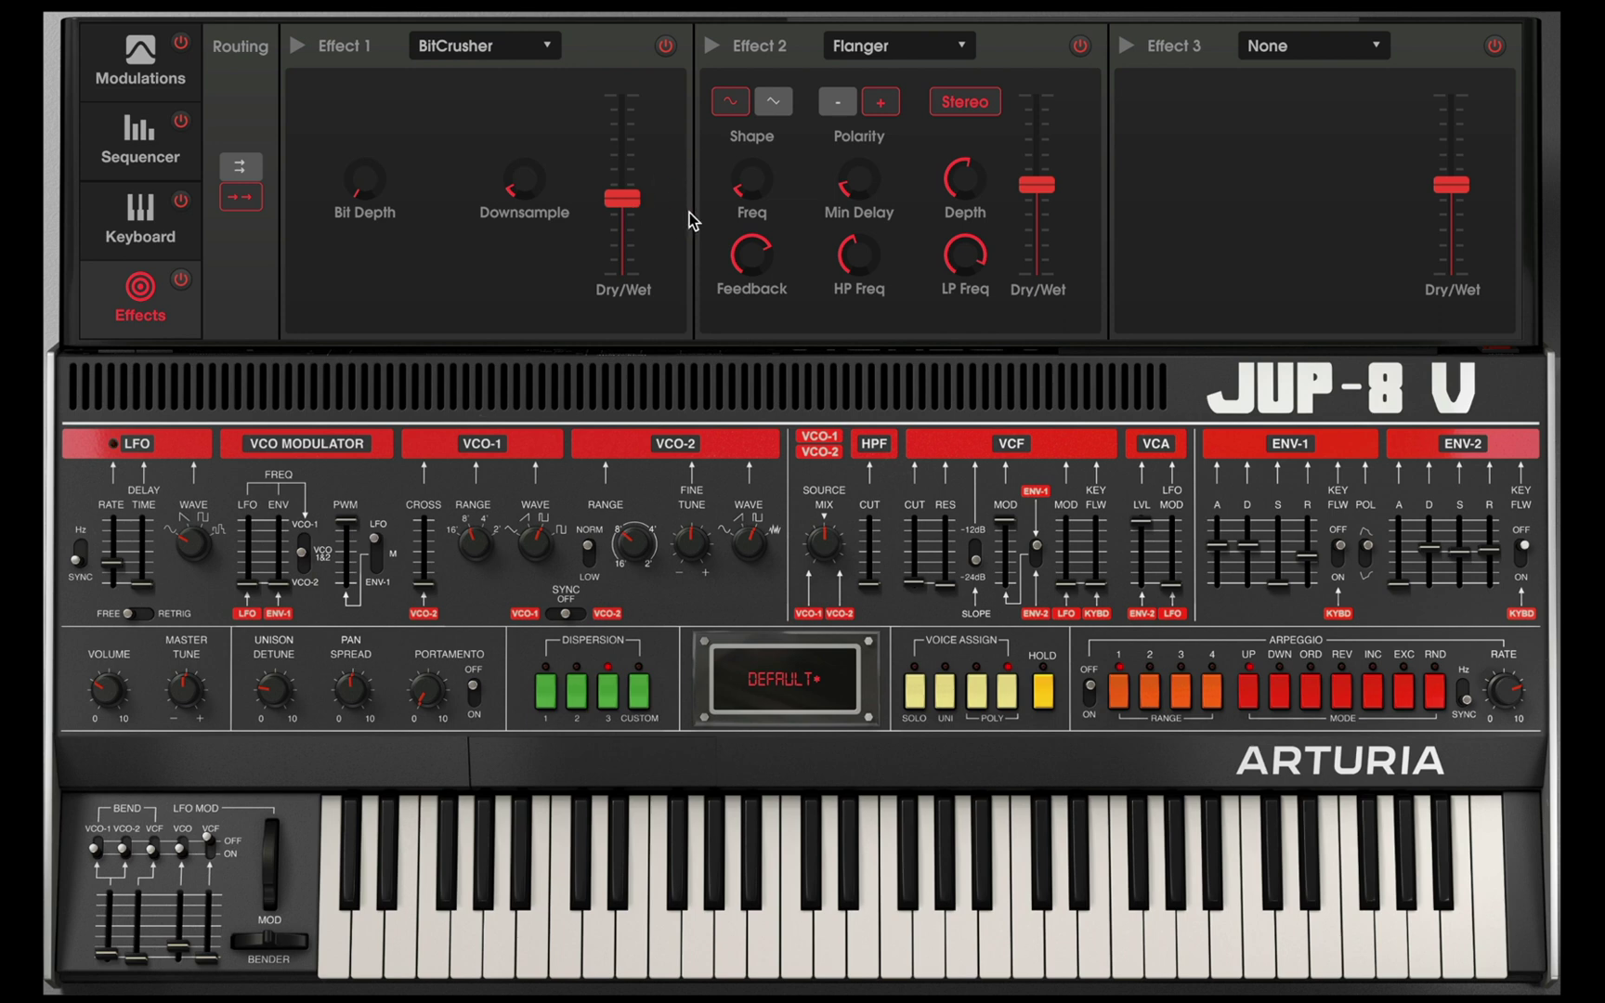
left_click_drag(622, 198, 625, 280)
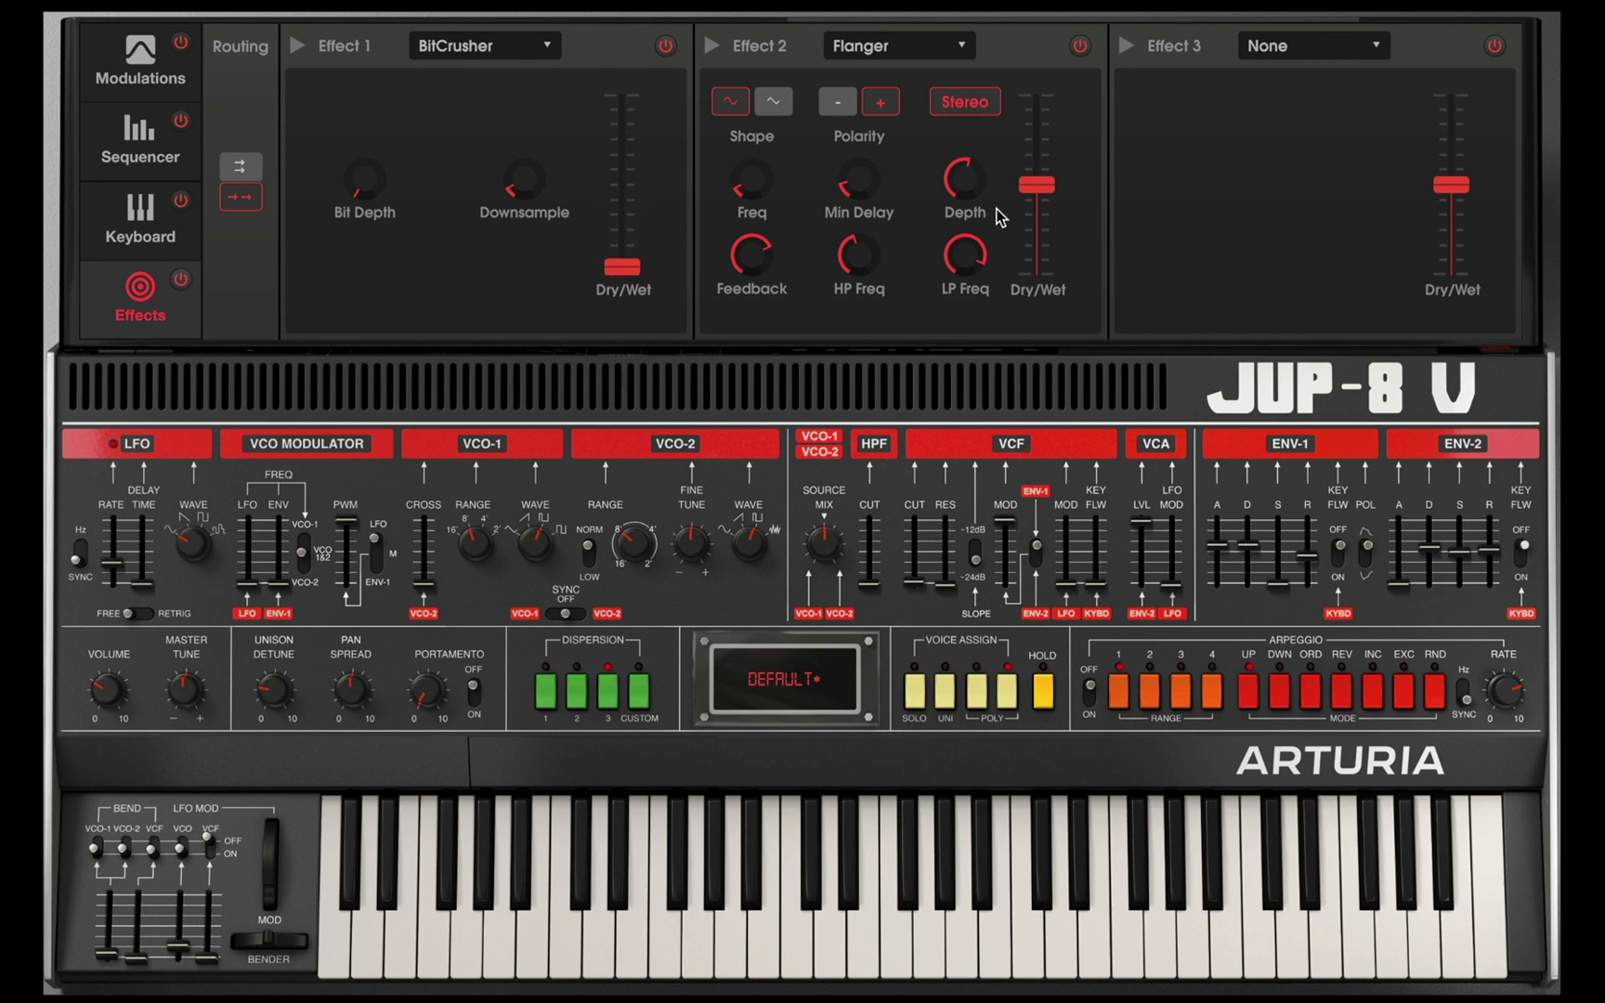
left_click_drag(1037, 184, 1037, 103)
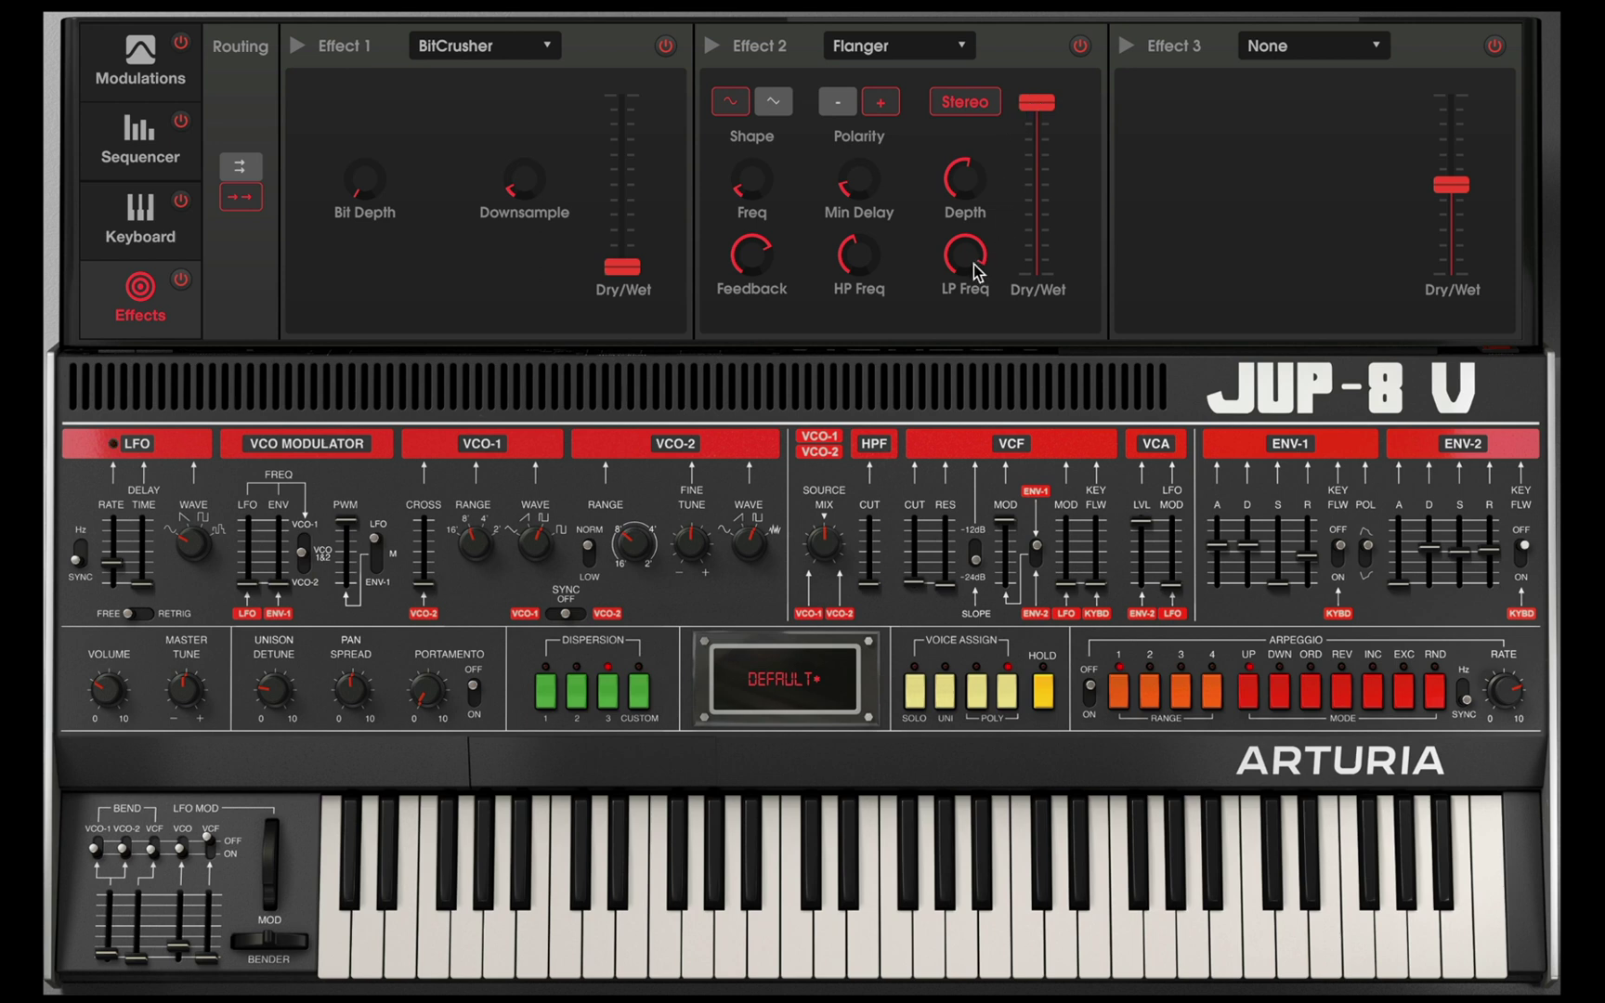
Shape the Flanger with a lower LP Freq, 2.11 ms minimum delay, slightly more HP Freq, feedback and rate, and a mostly dry mix.
left_click_drag(973, 264, 973, 305)
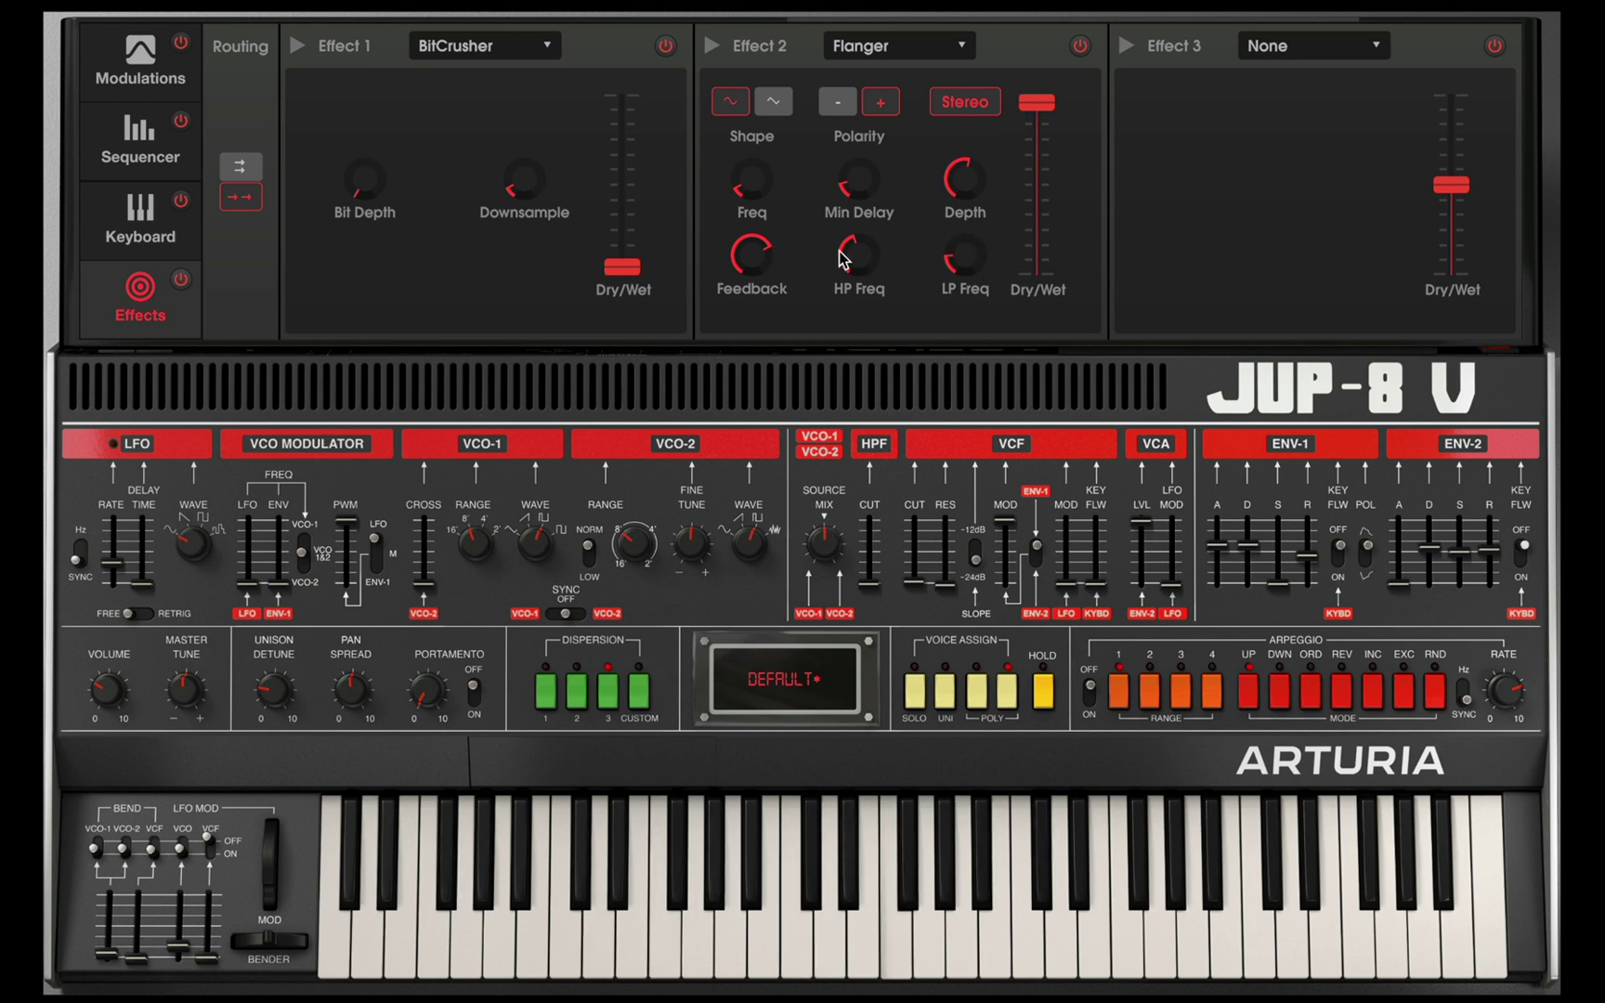
left_click_drag(847, 253, 847, 258)
left_click_drag(852, 189, 853, 157)
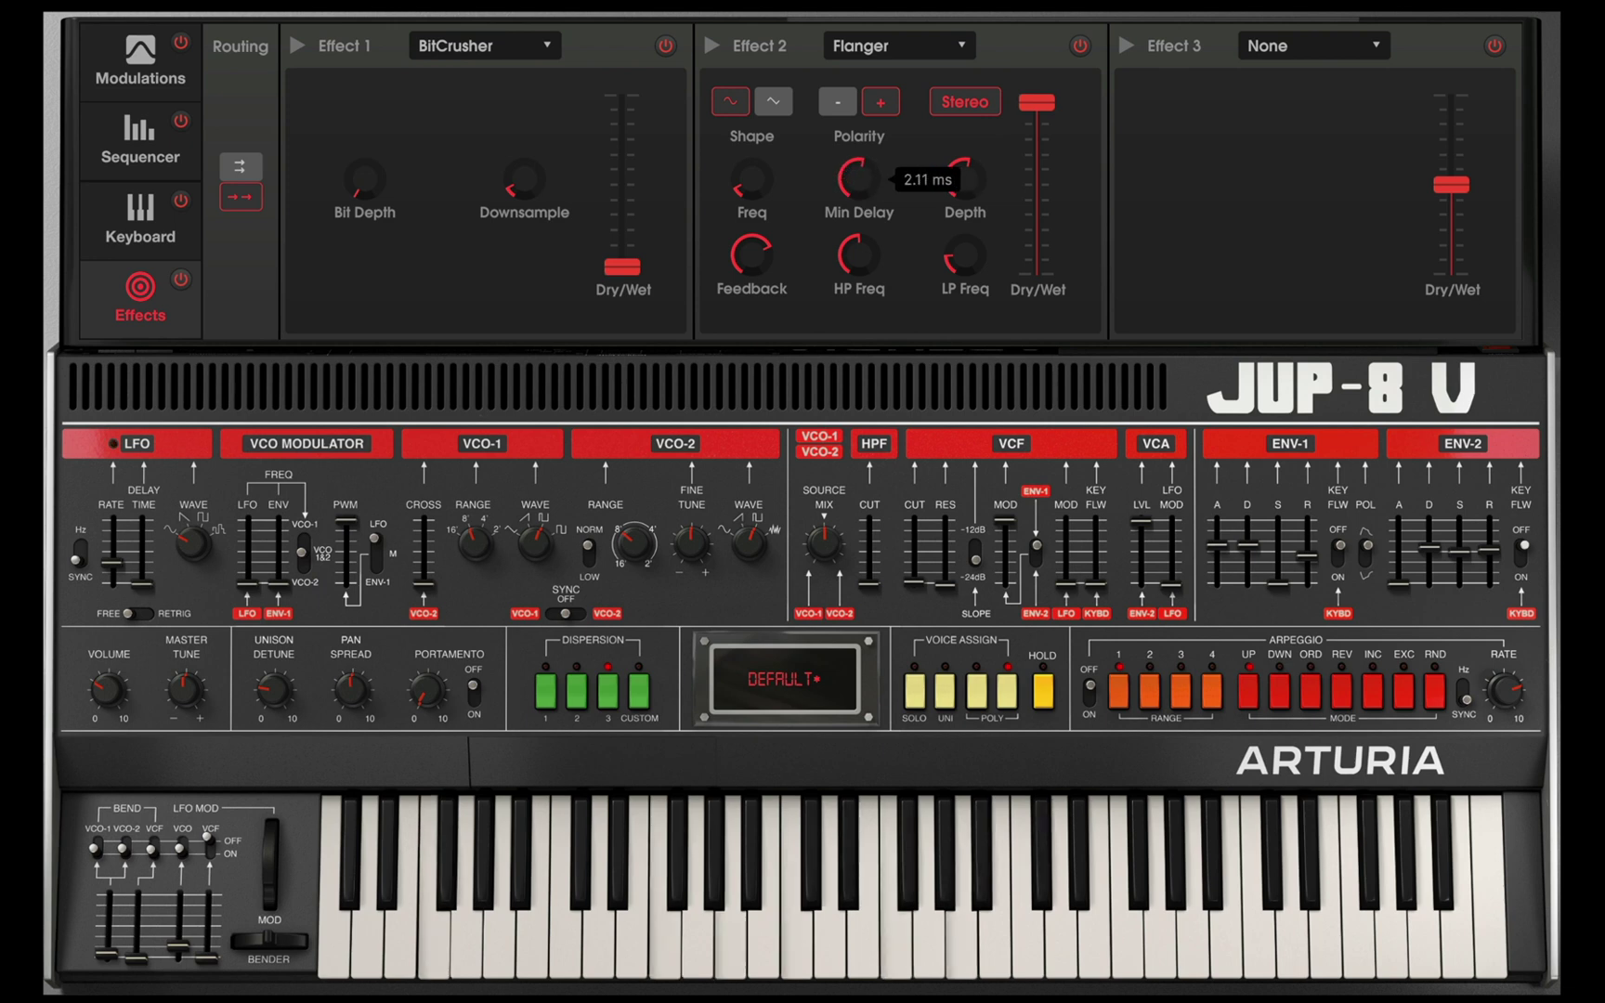
mouse_move(759, 258)
left_mouse_down()
mouse_move(759, 236)
mouse_move(754, 254)
left_mouse_up()
left_click_drag(757, 178, 756, 171)
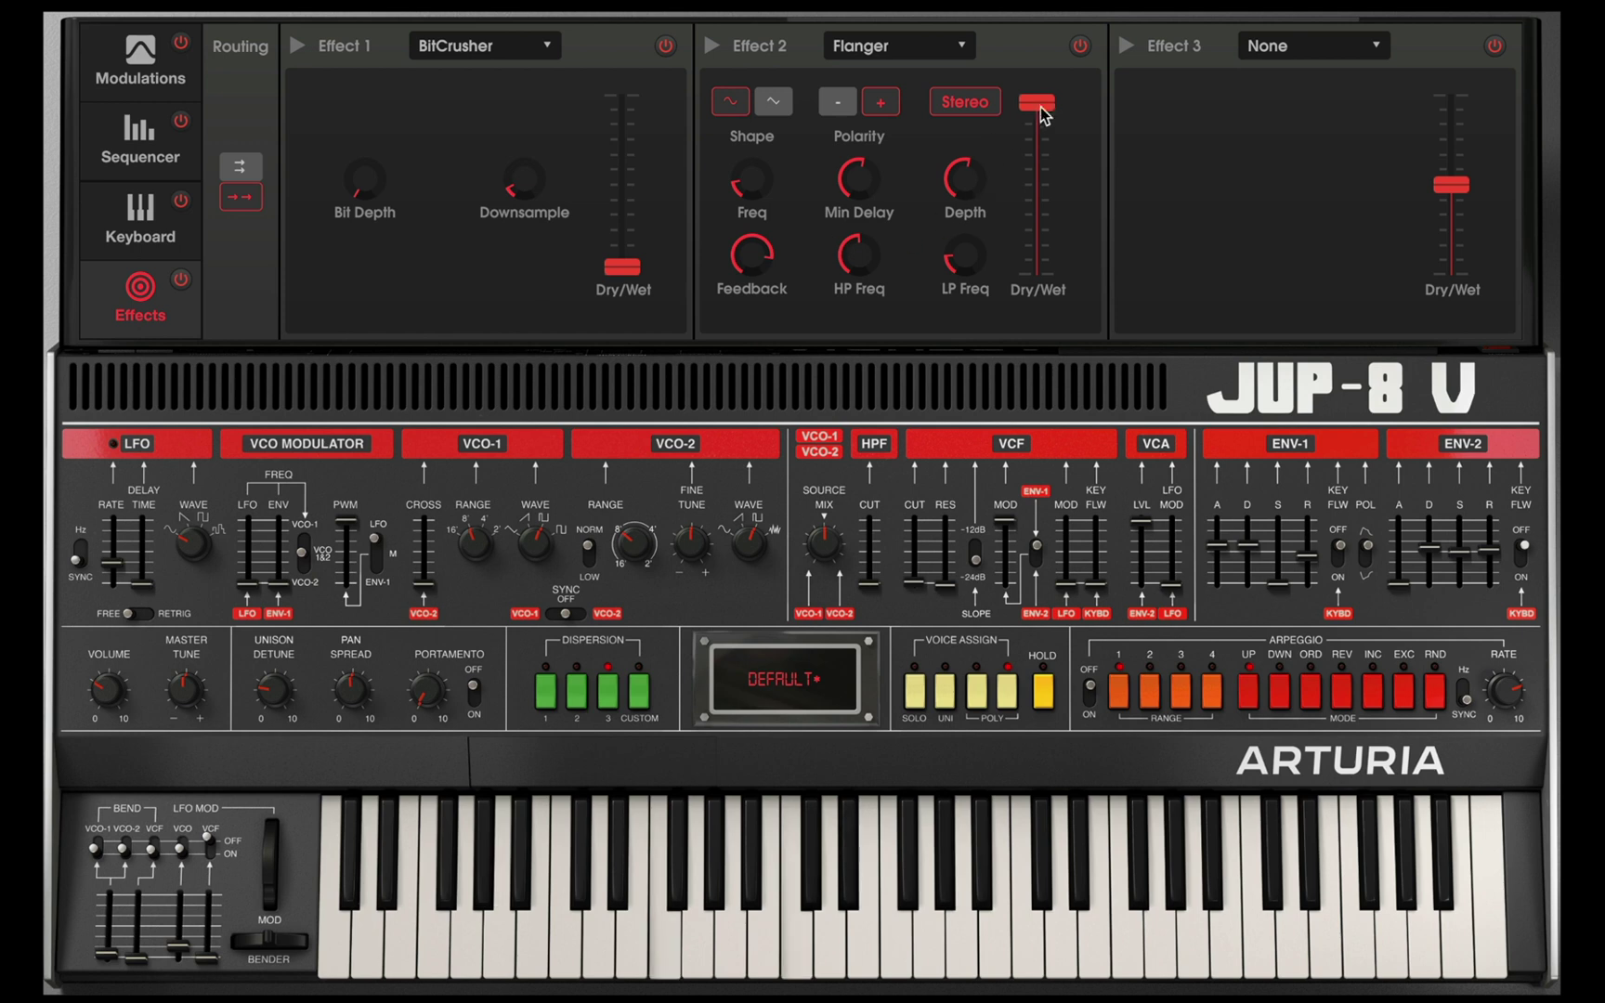
left_click_drag(1041, 114, 1037, 247)
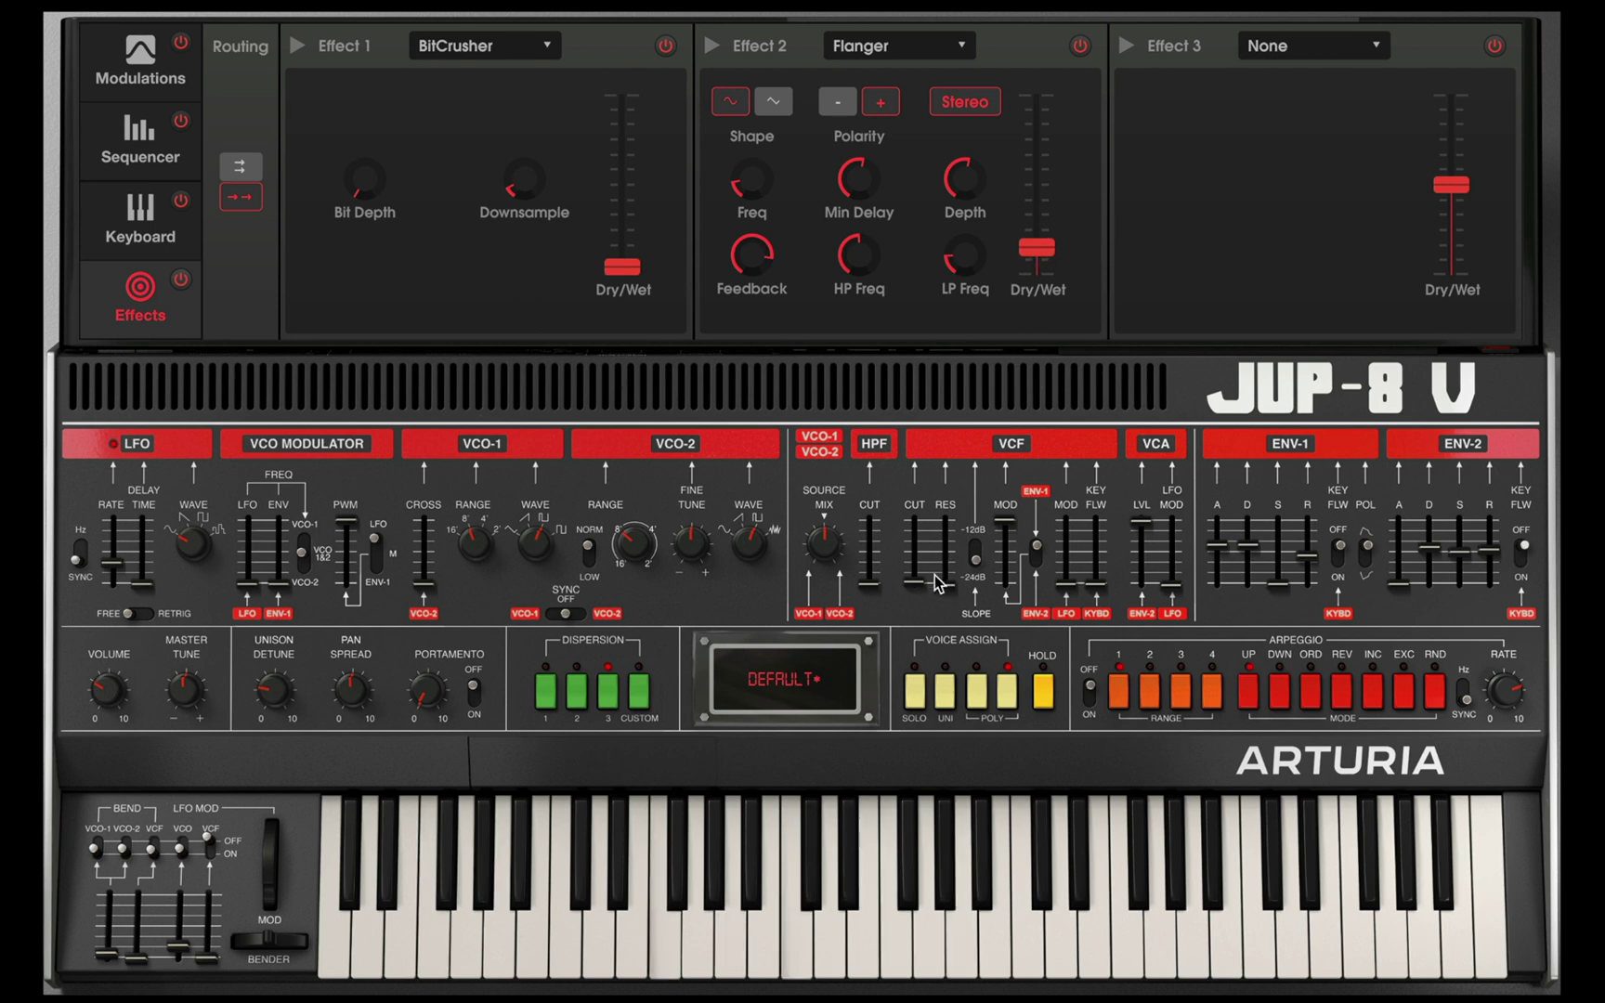
Lower the VCF envelope modulation to about the middle, set the VCF cutoff to 232.0 Hz, and fine-tune the Flanger's mostly dry mix.
left_click_drag(915, 582, 915, 569)
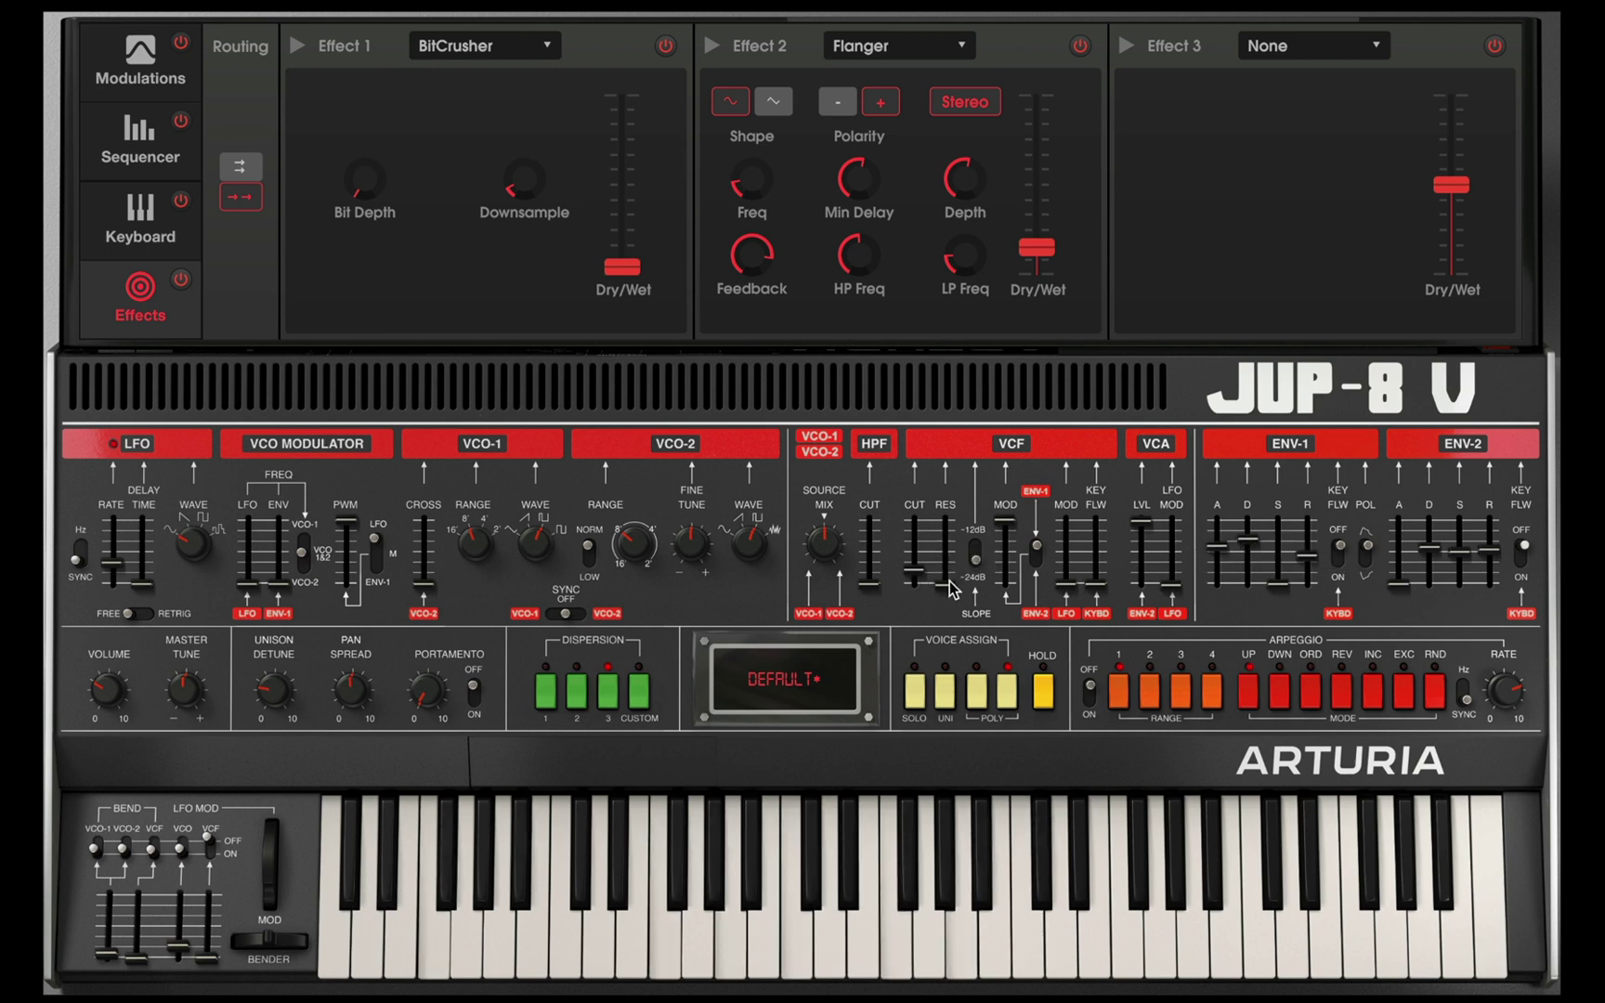
left_click_drag(1008, 525, 1015, 557)
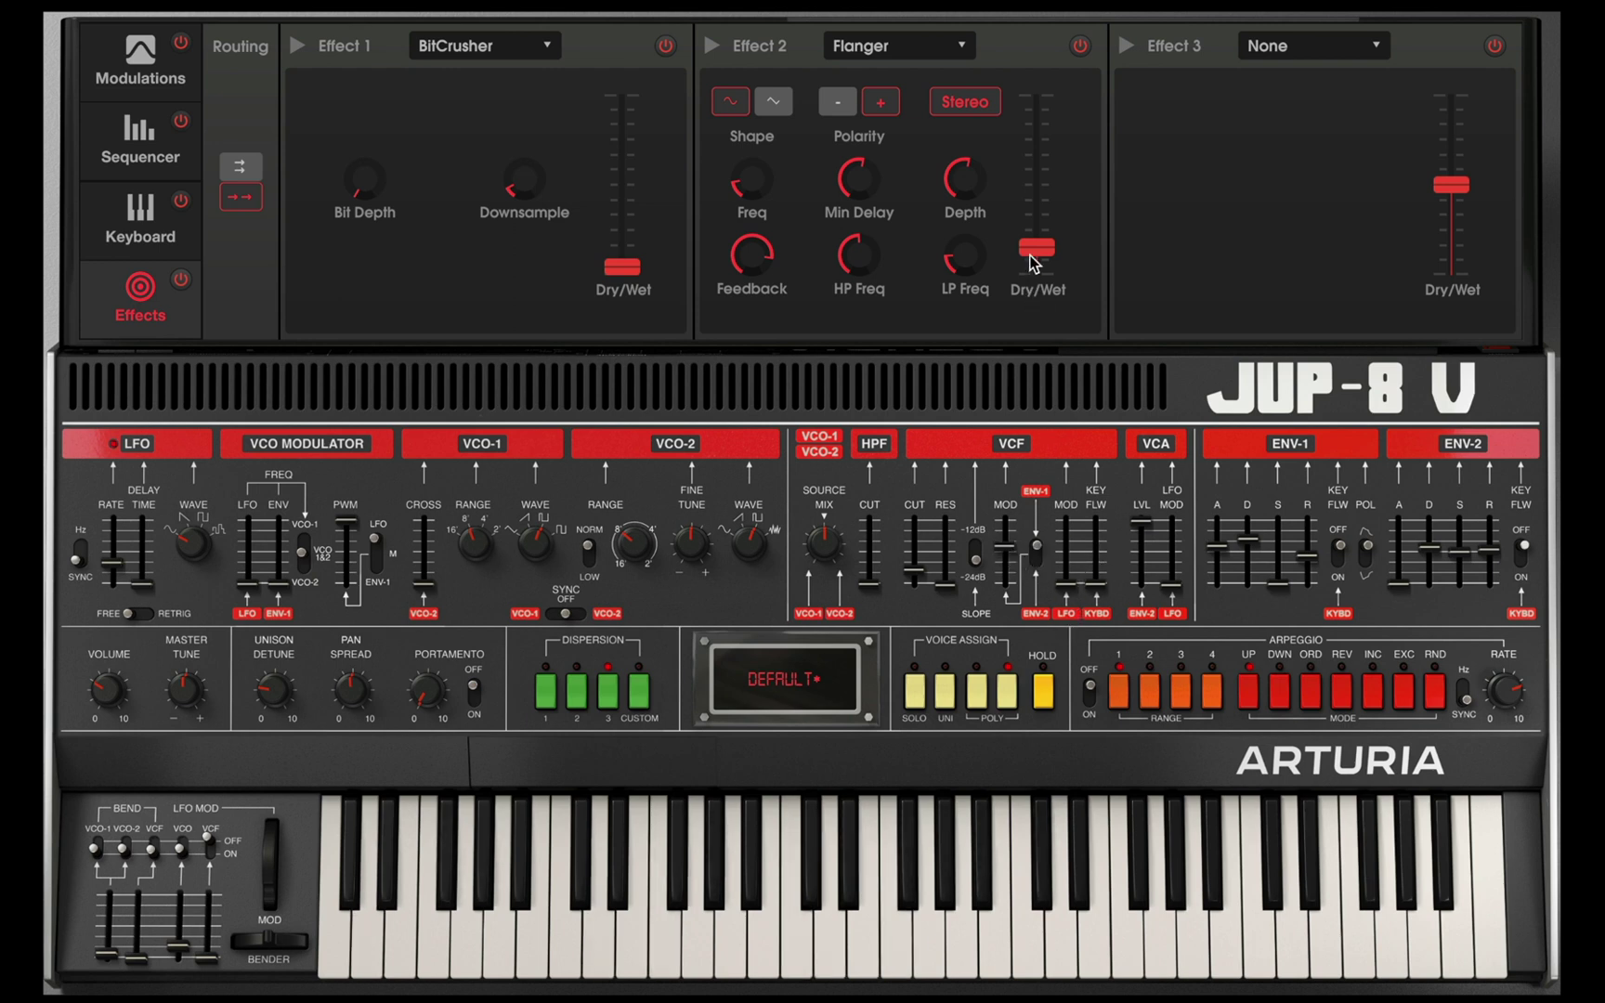
left_click_drag(1029, 256, 1028, 248)
mouse_move(902, 582)
left_mouse_down()
mouse_move(944, 574)
mouse_move(921, 543)
mouse_move(915, 569)
left_mouse_up()
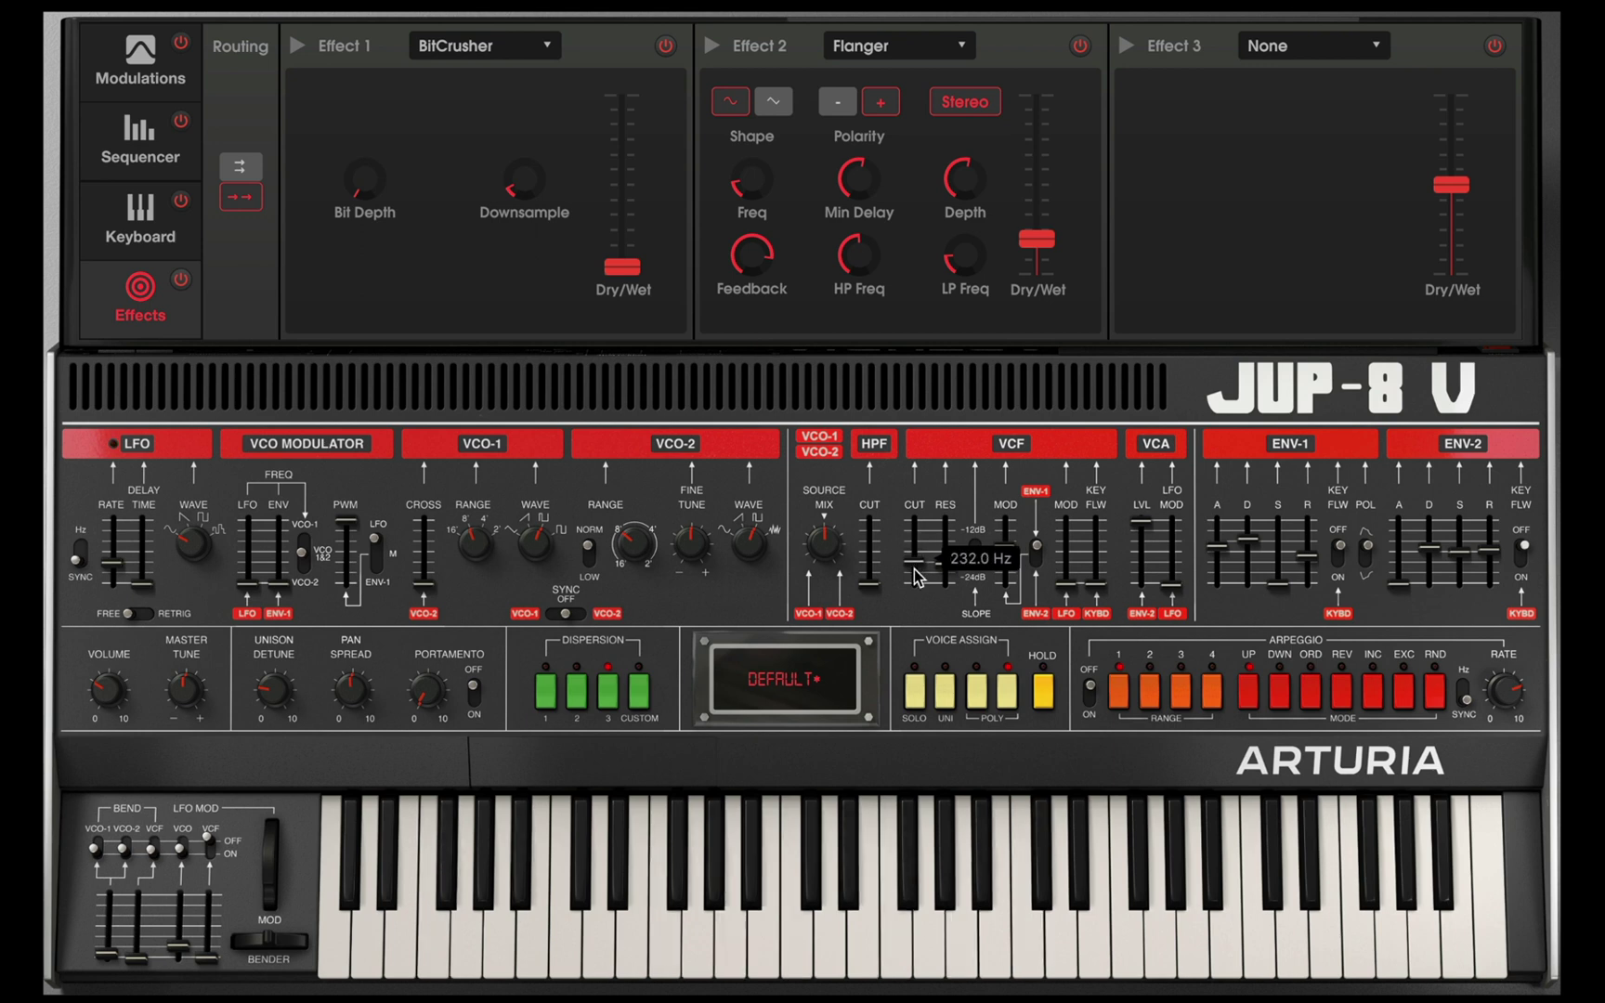
left_click_drag(1036, 239, 1036, 250)
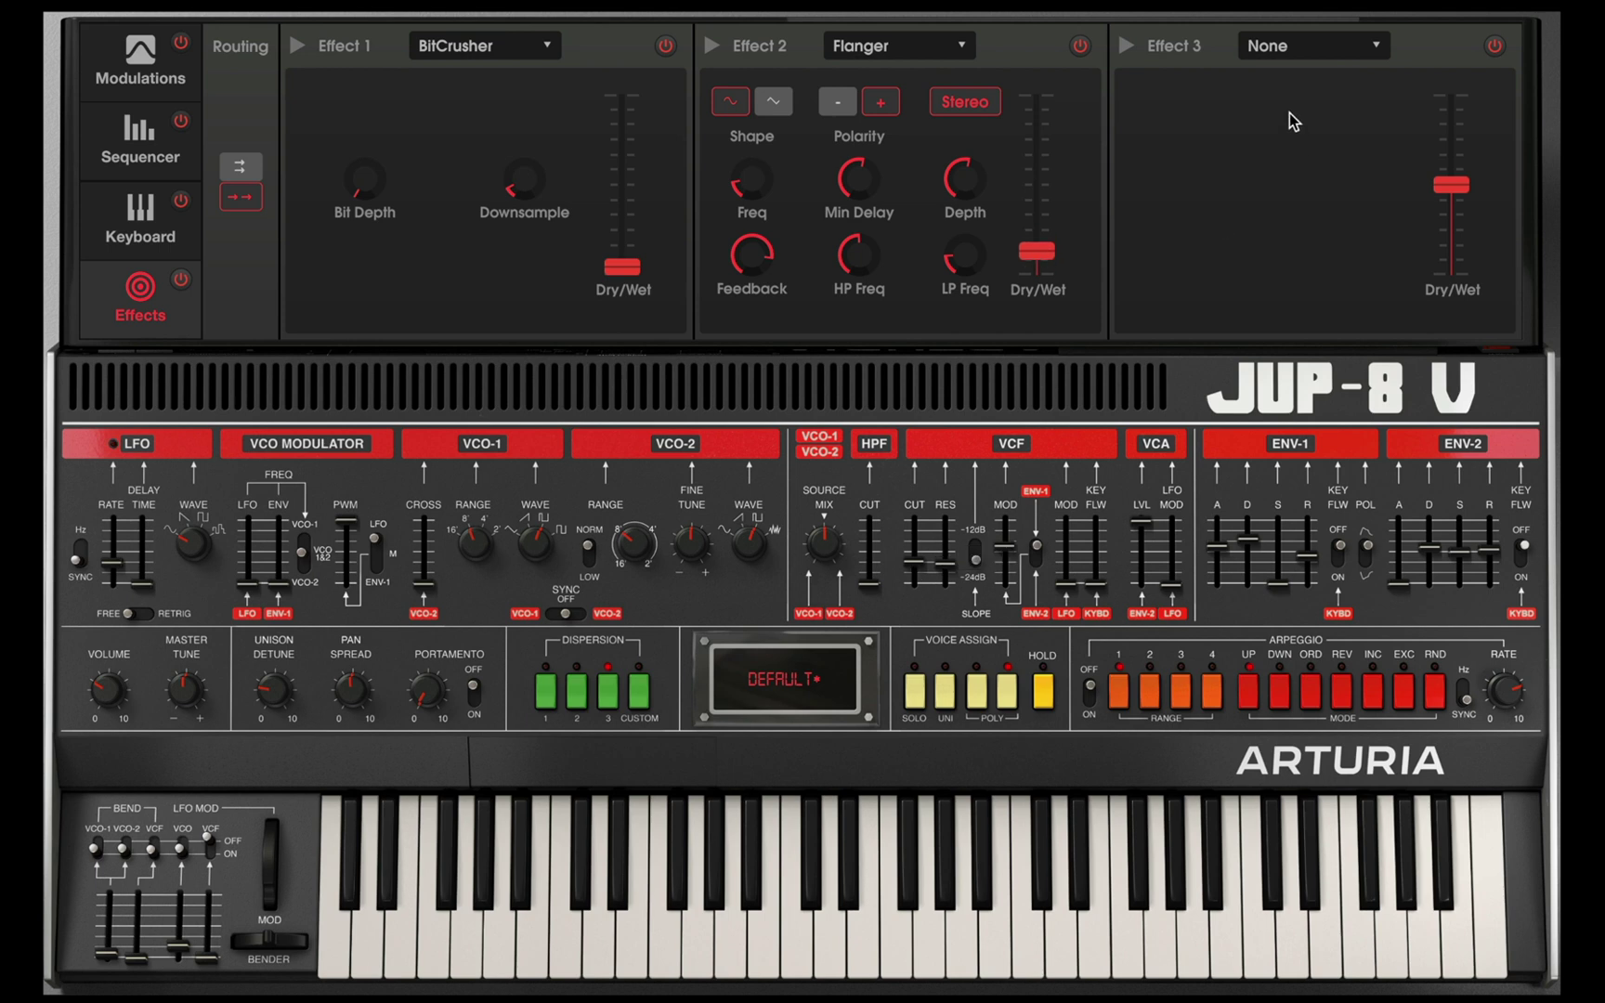
Load a Chorus as Effect 3 and set it to 3 Voices.
left_click(1307, 46)
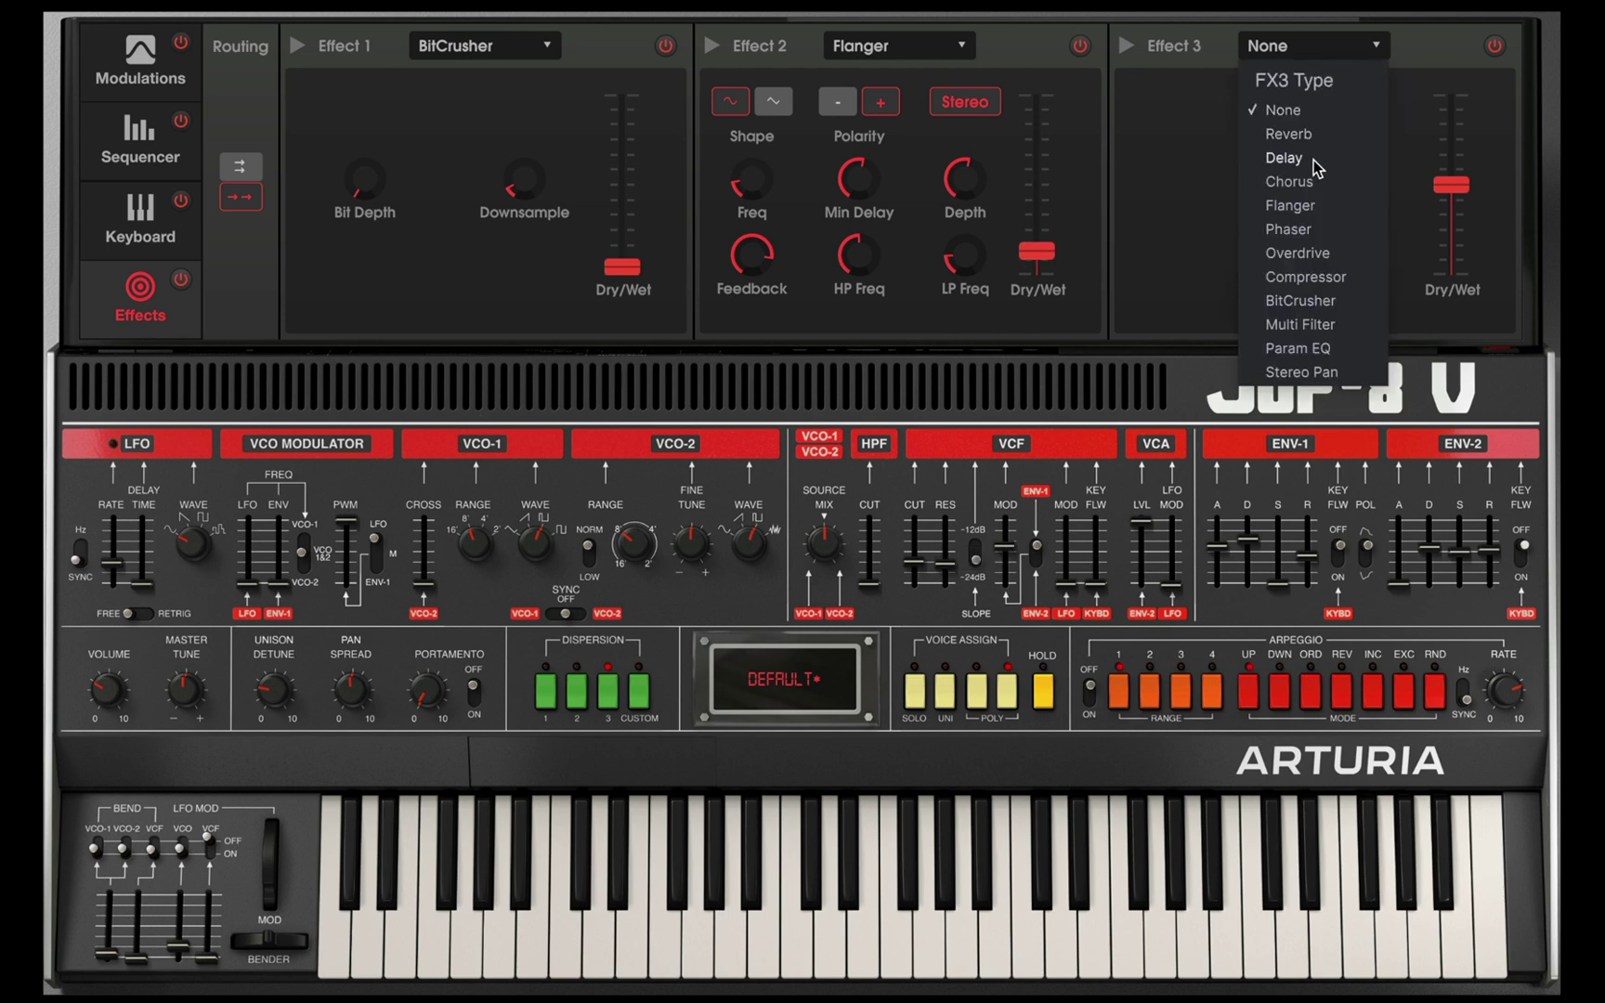
left_click(1290, 181)
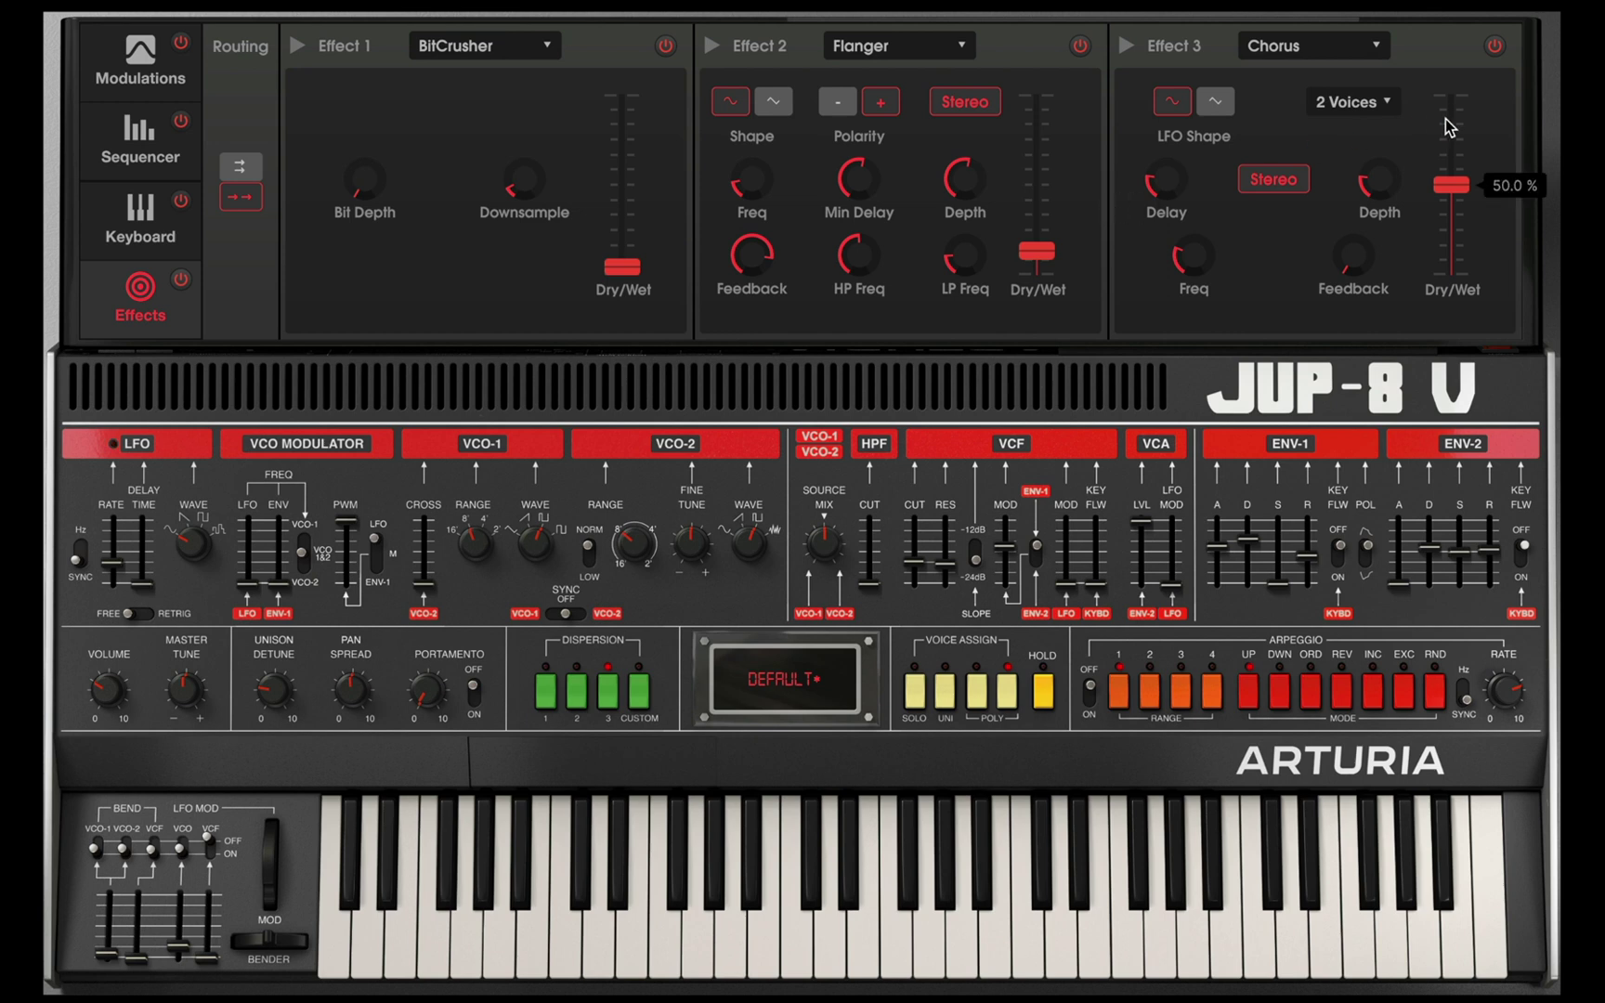
left_click(1386, 102)
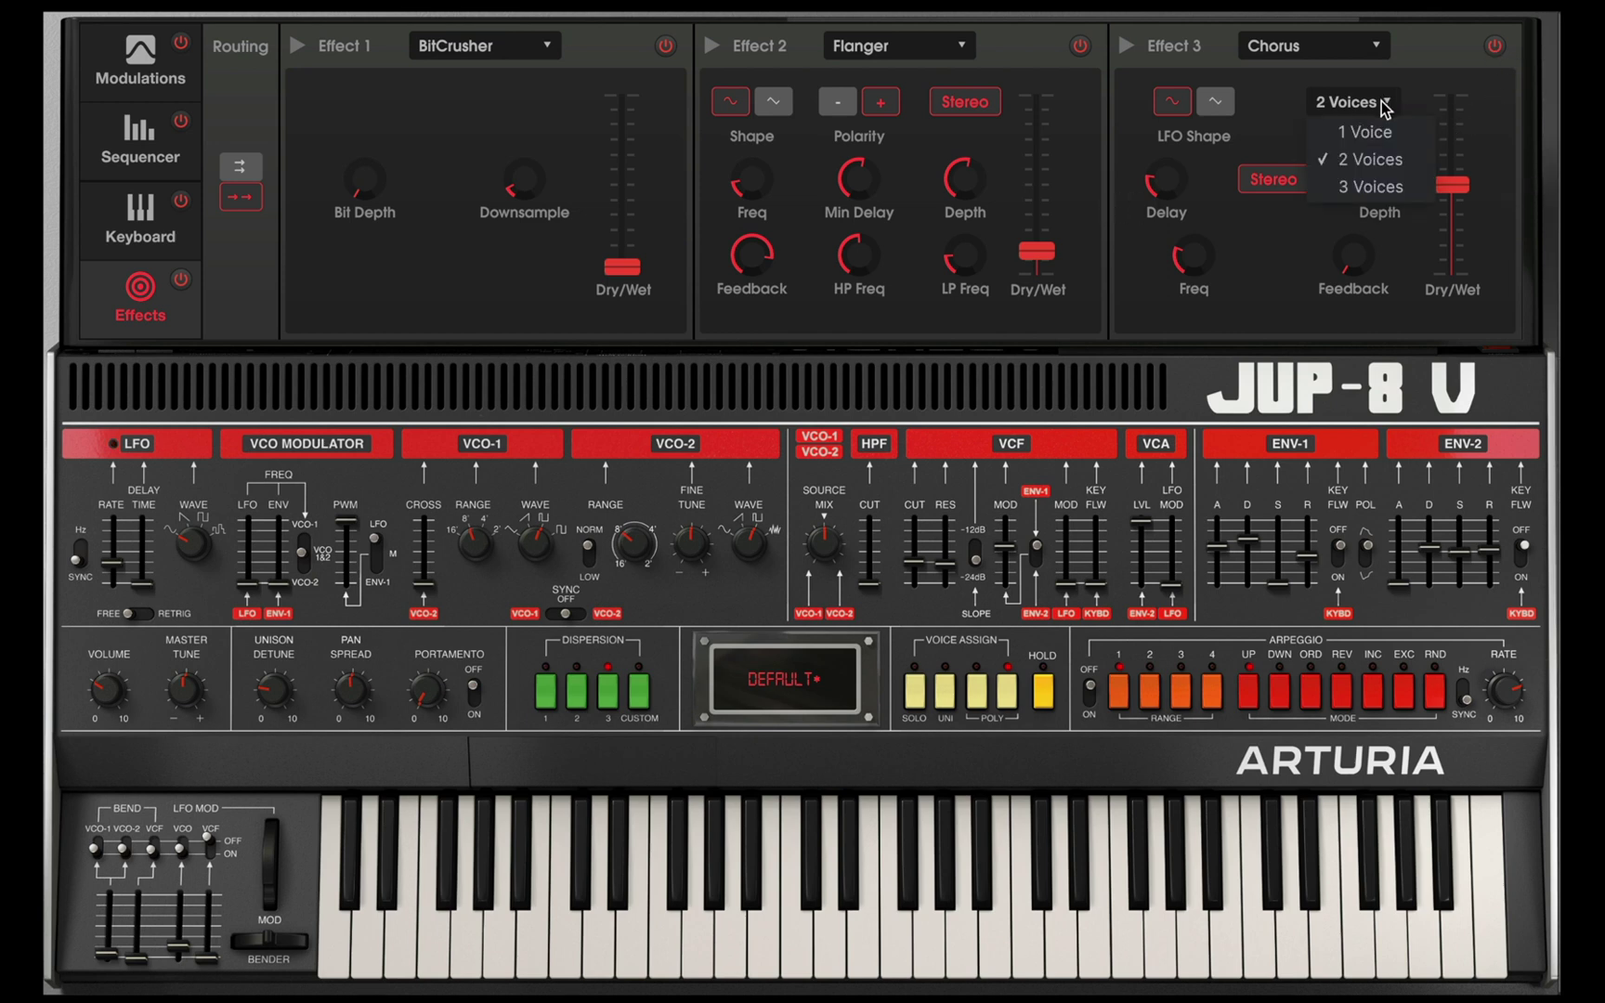
left_click(1367, 187)
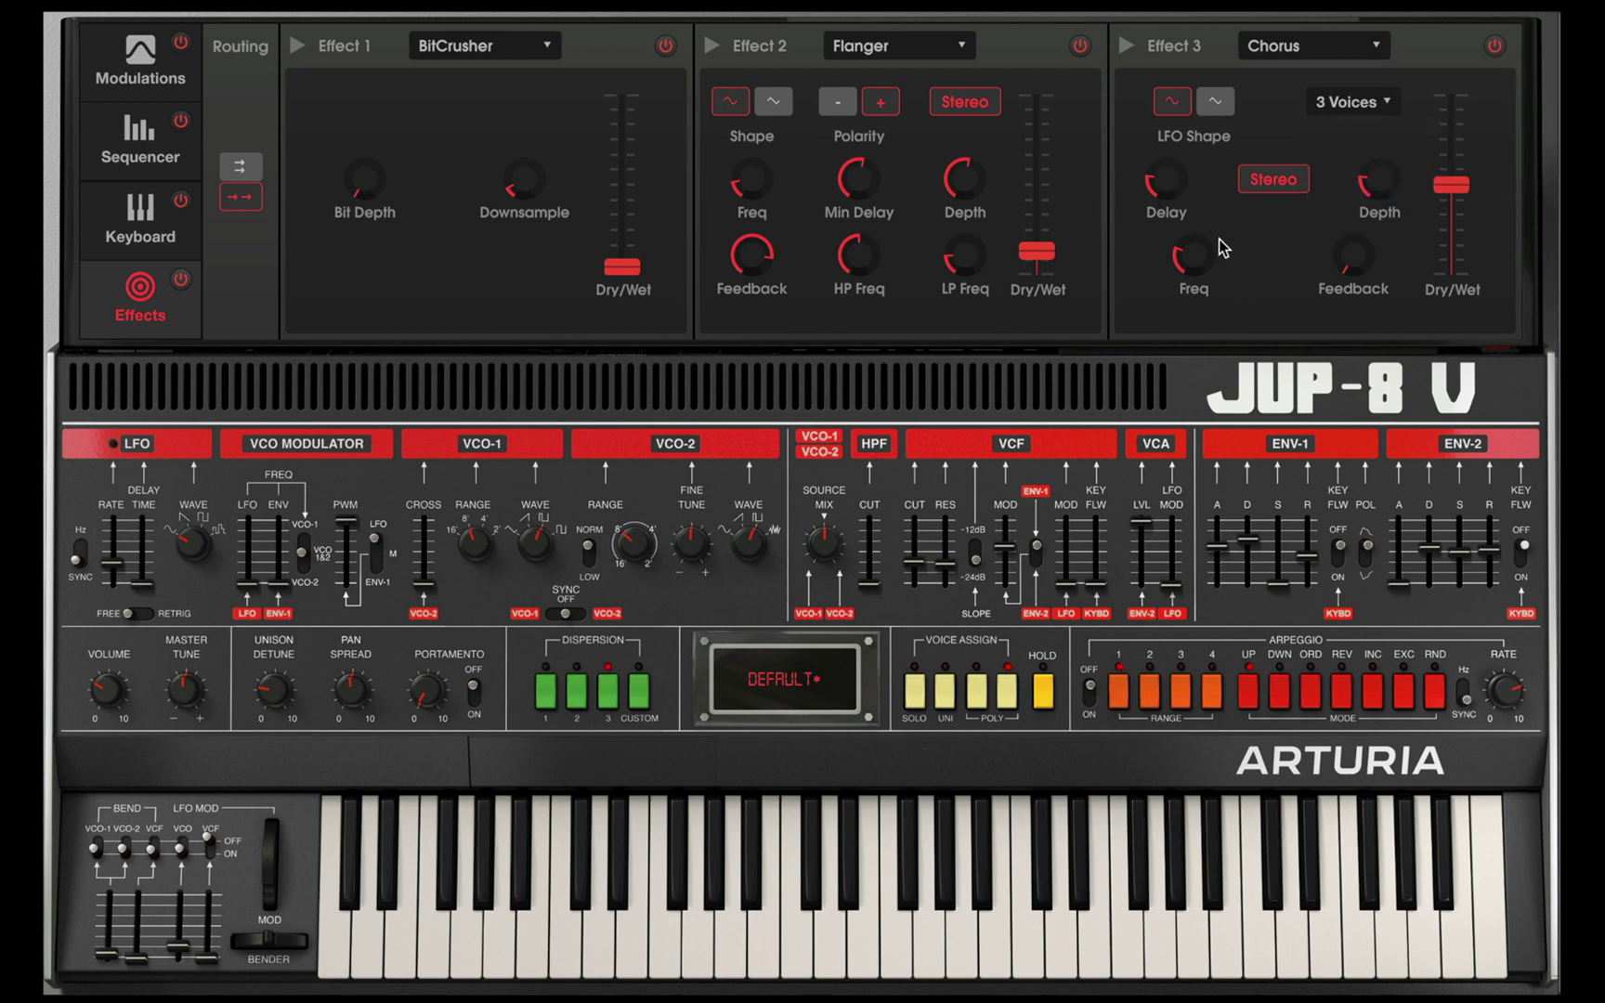
Set the Chorus depth to 5.40 ms and delay to 8.49 ms, raise its feedback, and lower its frequency slightly.
left_click_drag(1379, 181, 1379, 125)
left_click_drag(1355, 258, 1374, 195)
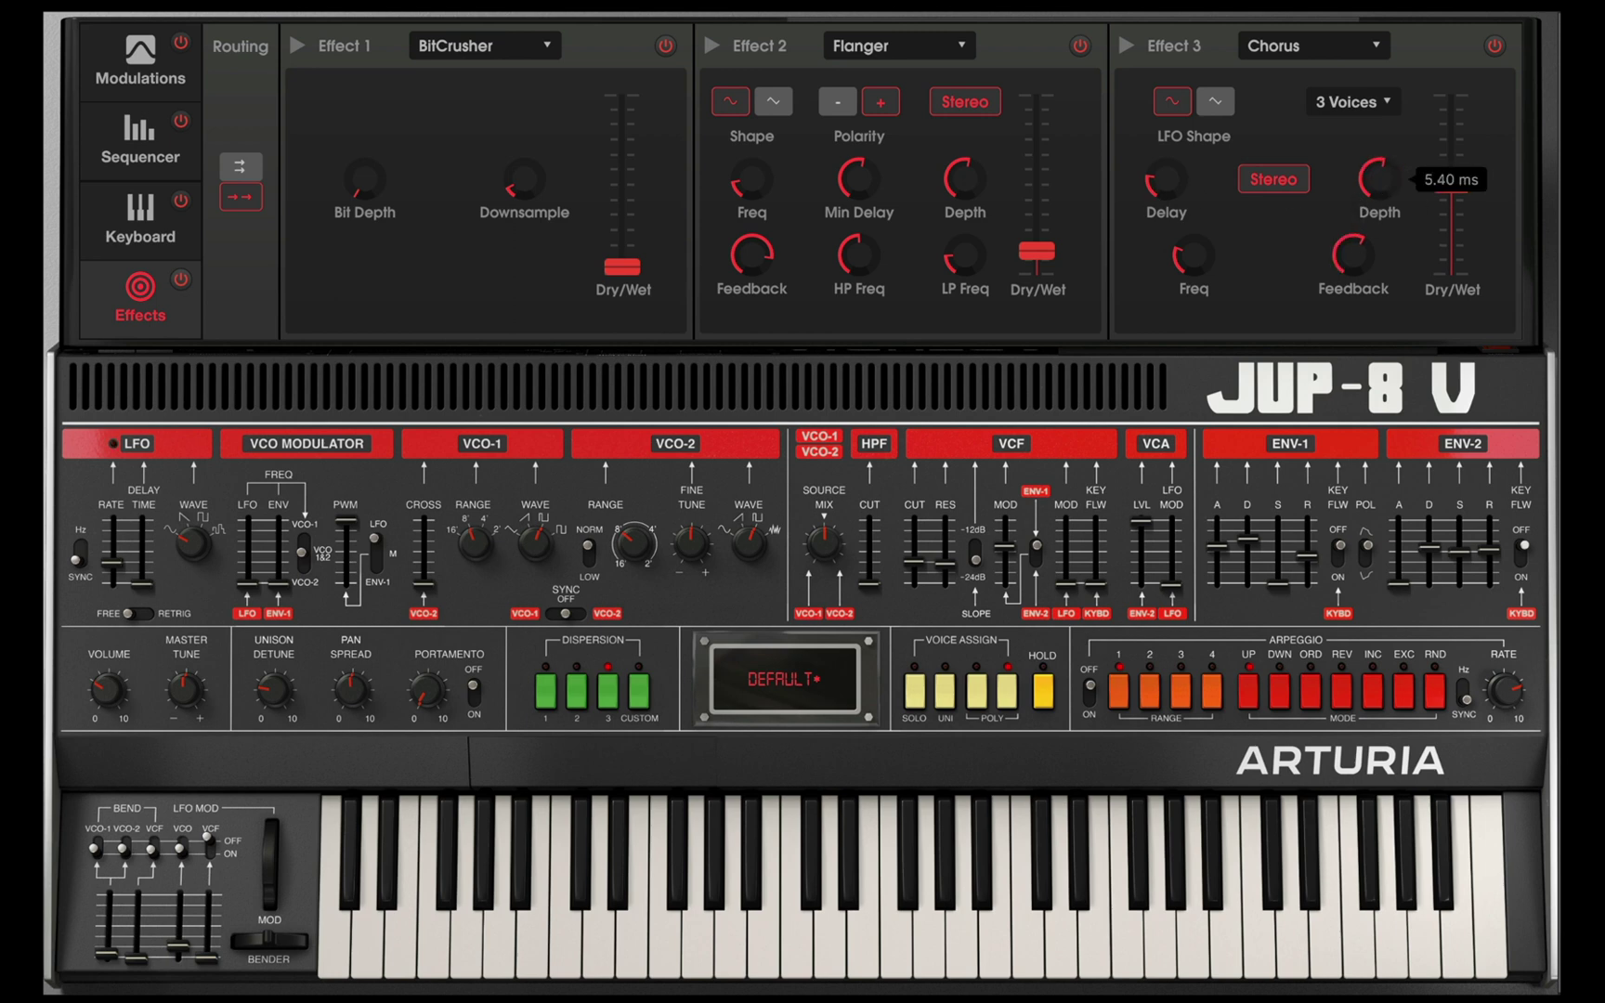
left_click_drag(1166, 181, 1165, 180)
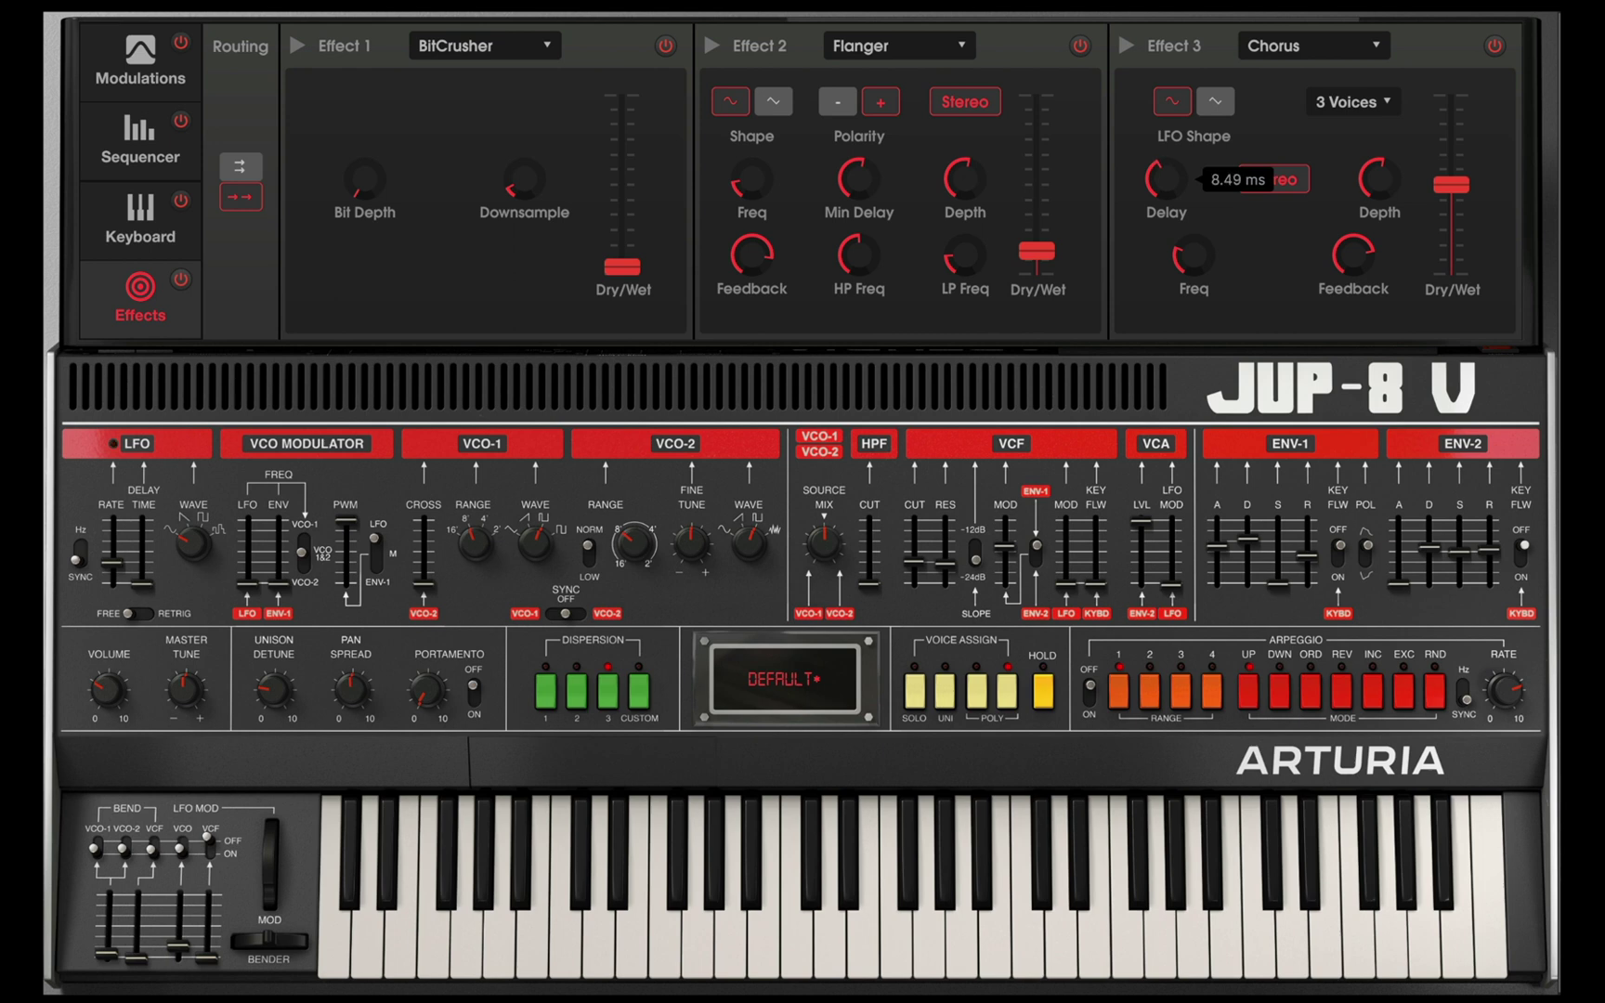
left_click_drag(1193, 256, 1193, 256)
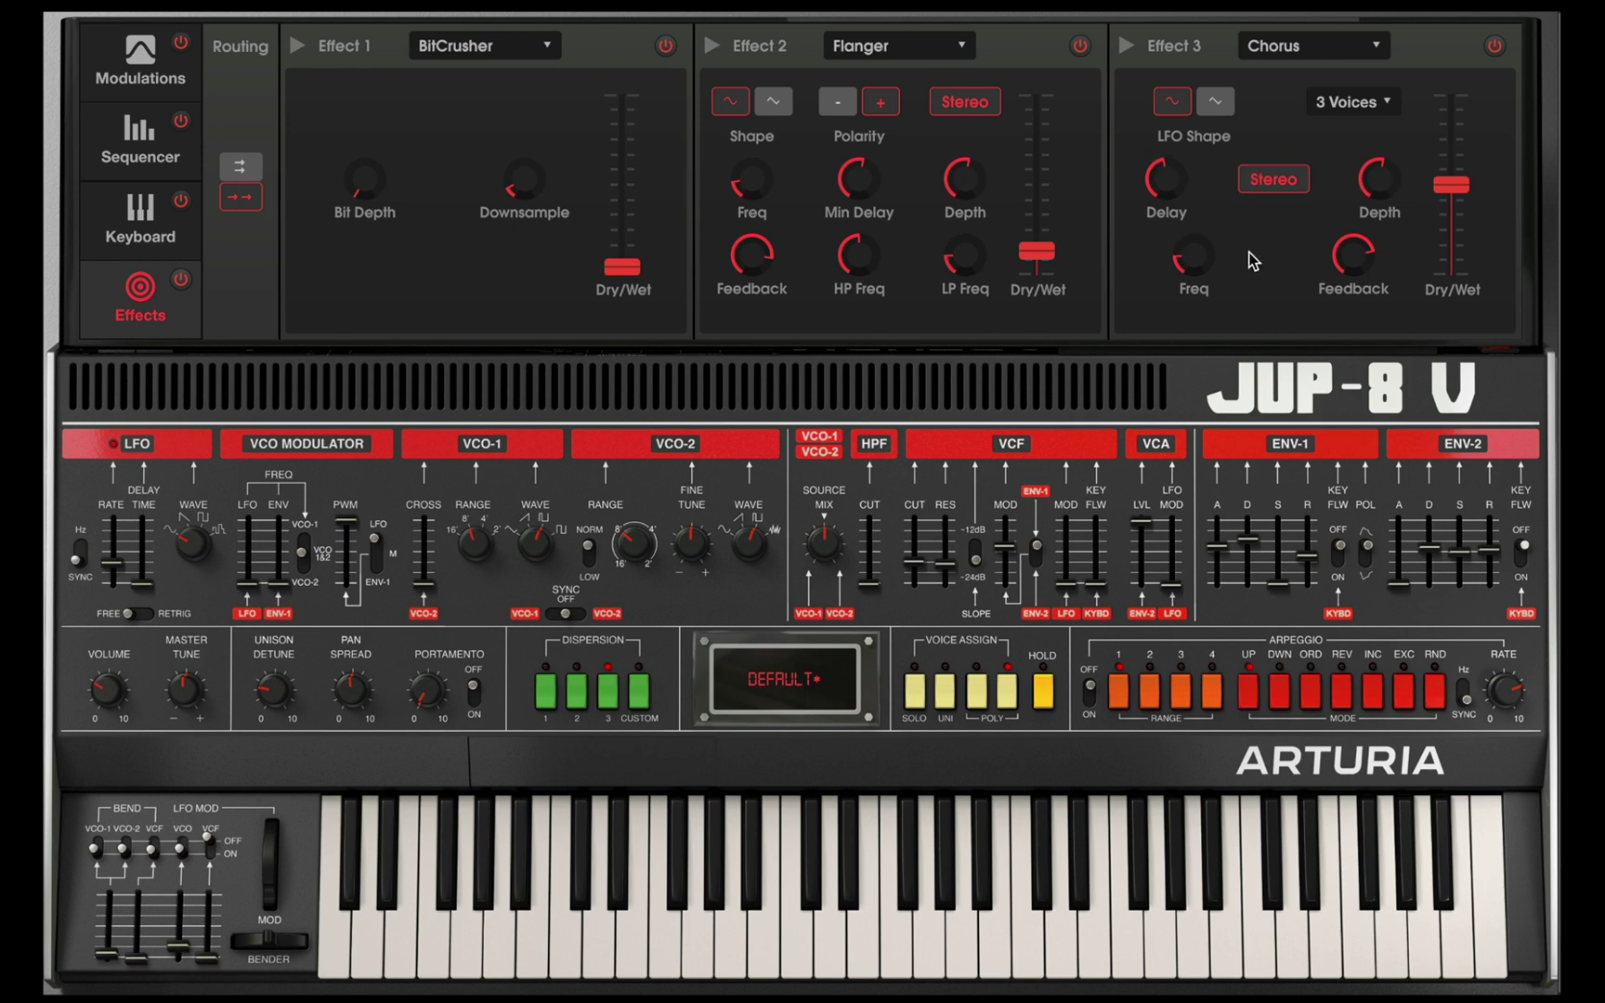
Raise the Chorus dry/wet mix slightly, reduce its frequency to near minimum, and shorten its delay.
mouse_move(1444, 186)
left_mouse_down()
mouse_move(1444, 228)
mouse_move(1444, 159)
mouse_move(1444, 176)
left_mouse_up()
left_click_drag(1193, 255, 1177, 274)
left_click_drag(1166, 179, 1230, 191)
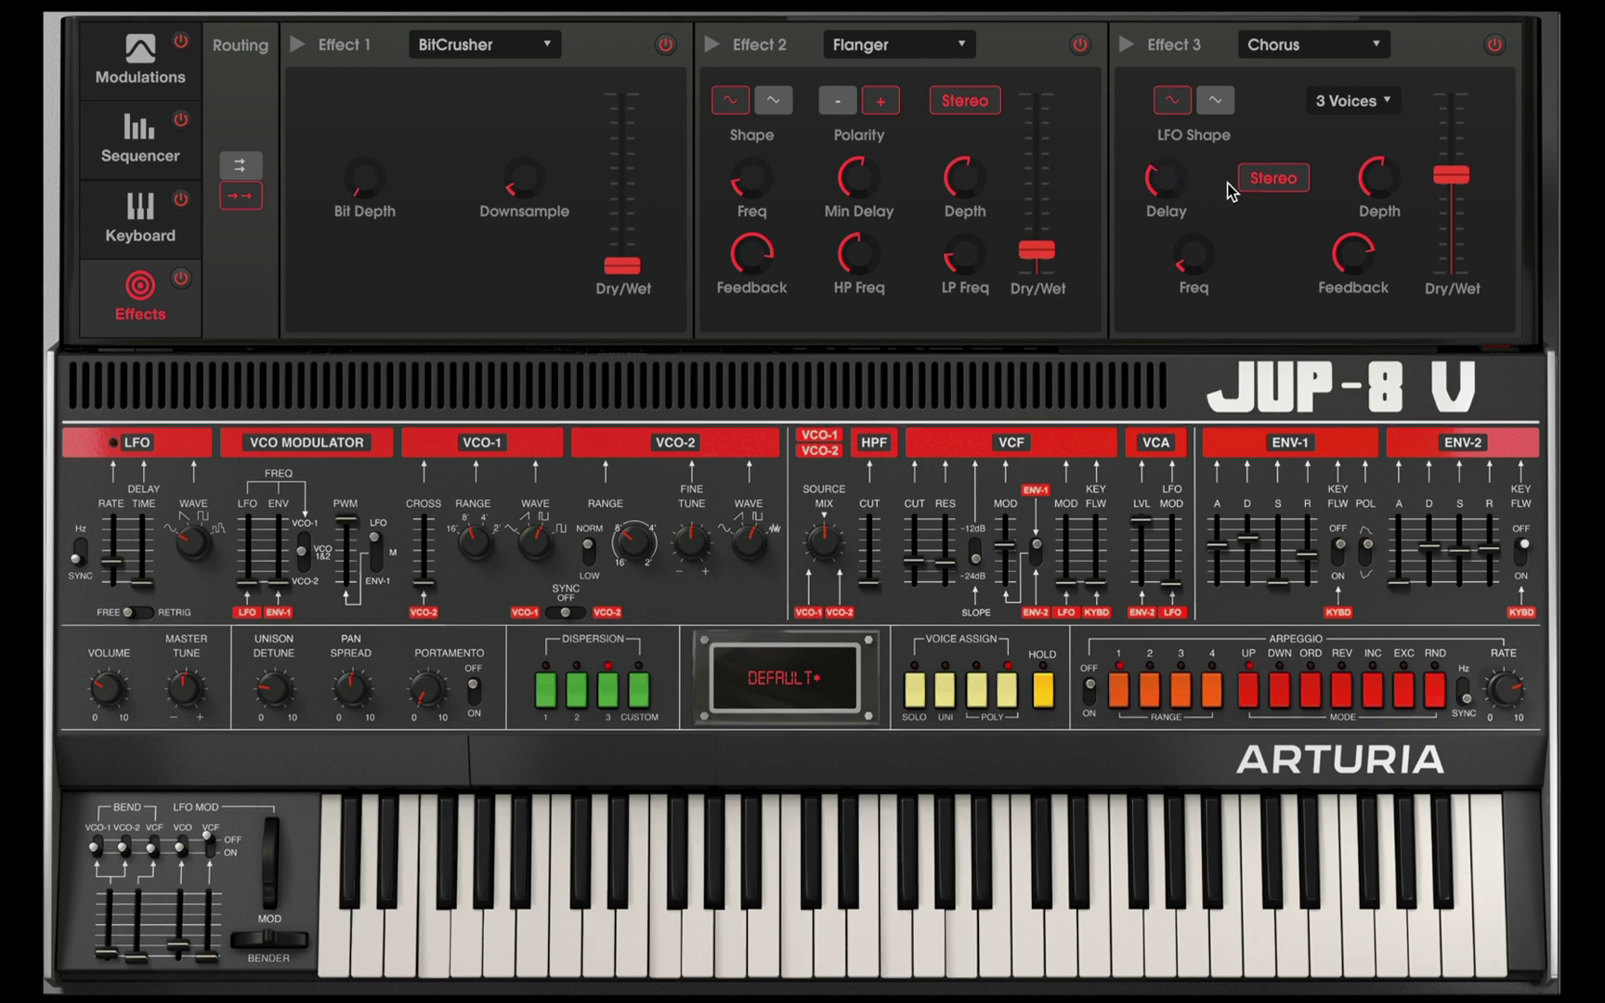
Increase the Chorus depth, fine-tune its feedback, and set its dry/wet mix to 9.60 %.
mouse_move(1374, 191)
left_mouse_down()
mouse_move(1374, 175)
mouse_move(1374, 190)
left_mouse_up()
left_click_drag(1353, 253, 1353, 262)
mouse_move(1374, 177)
left_mouse_down()
mouse_move(1450, 227)
mouse_move(1450, 251)
mouse_move(1378, 171)
left_mouse_up()
left_click_drag(1353, 254, 1353, 259)
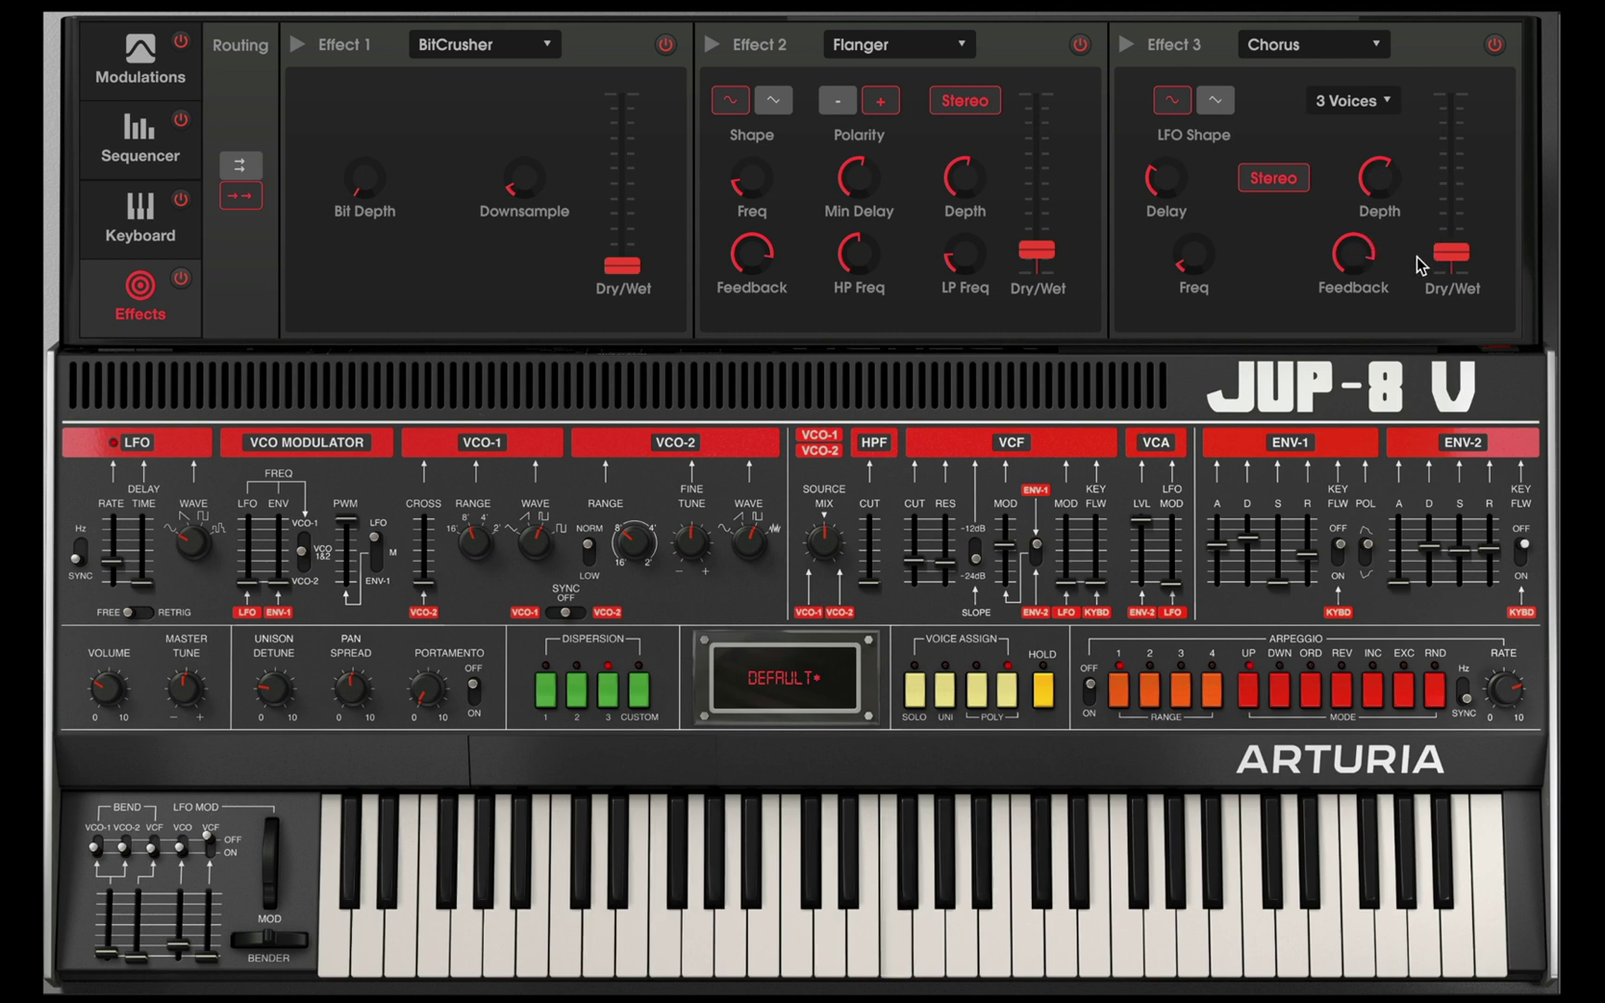
left_click_drag(1451, 251, 1451, 257)
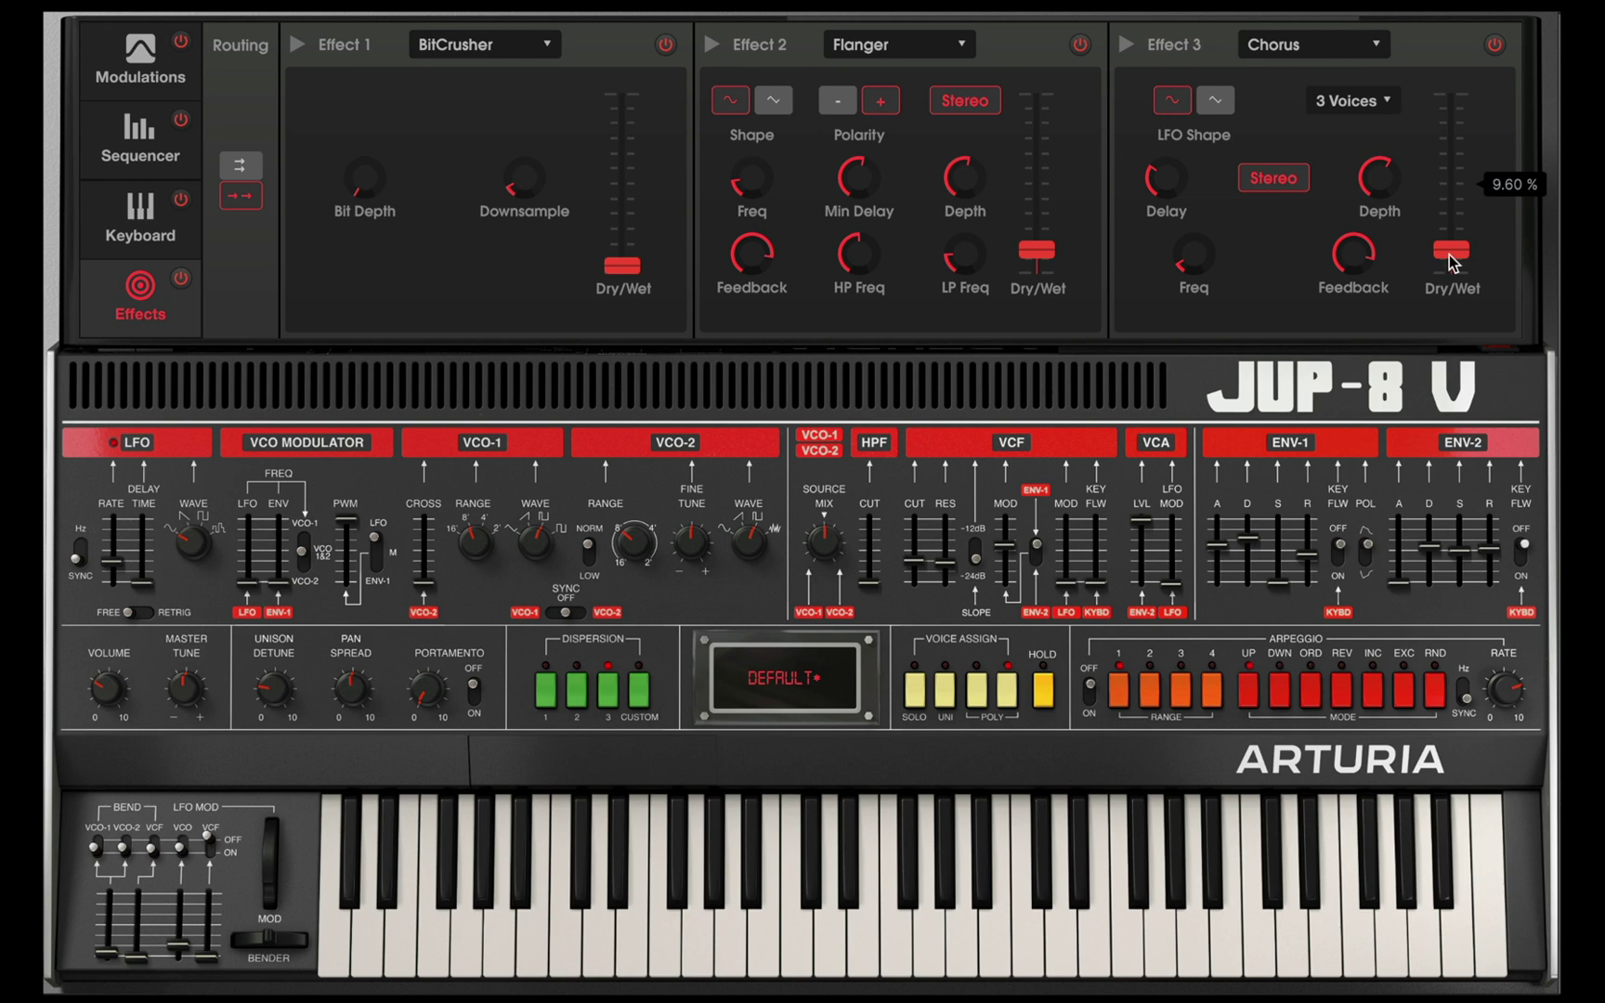
Hide the synth's effects view, switch on the Audio Effect Rack, and show the UAD Neve 1073 Legacy window below the synth panel.
left_click(1435, 16)
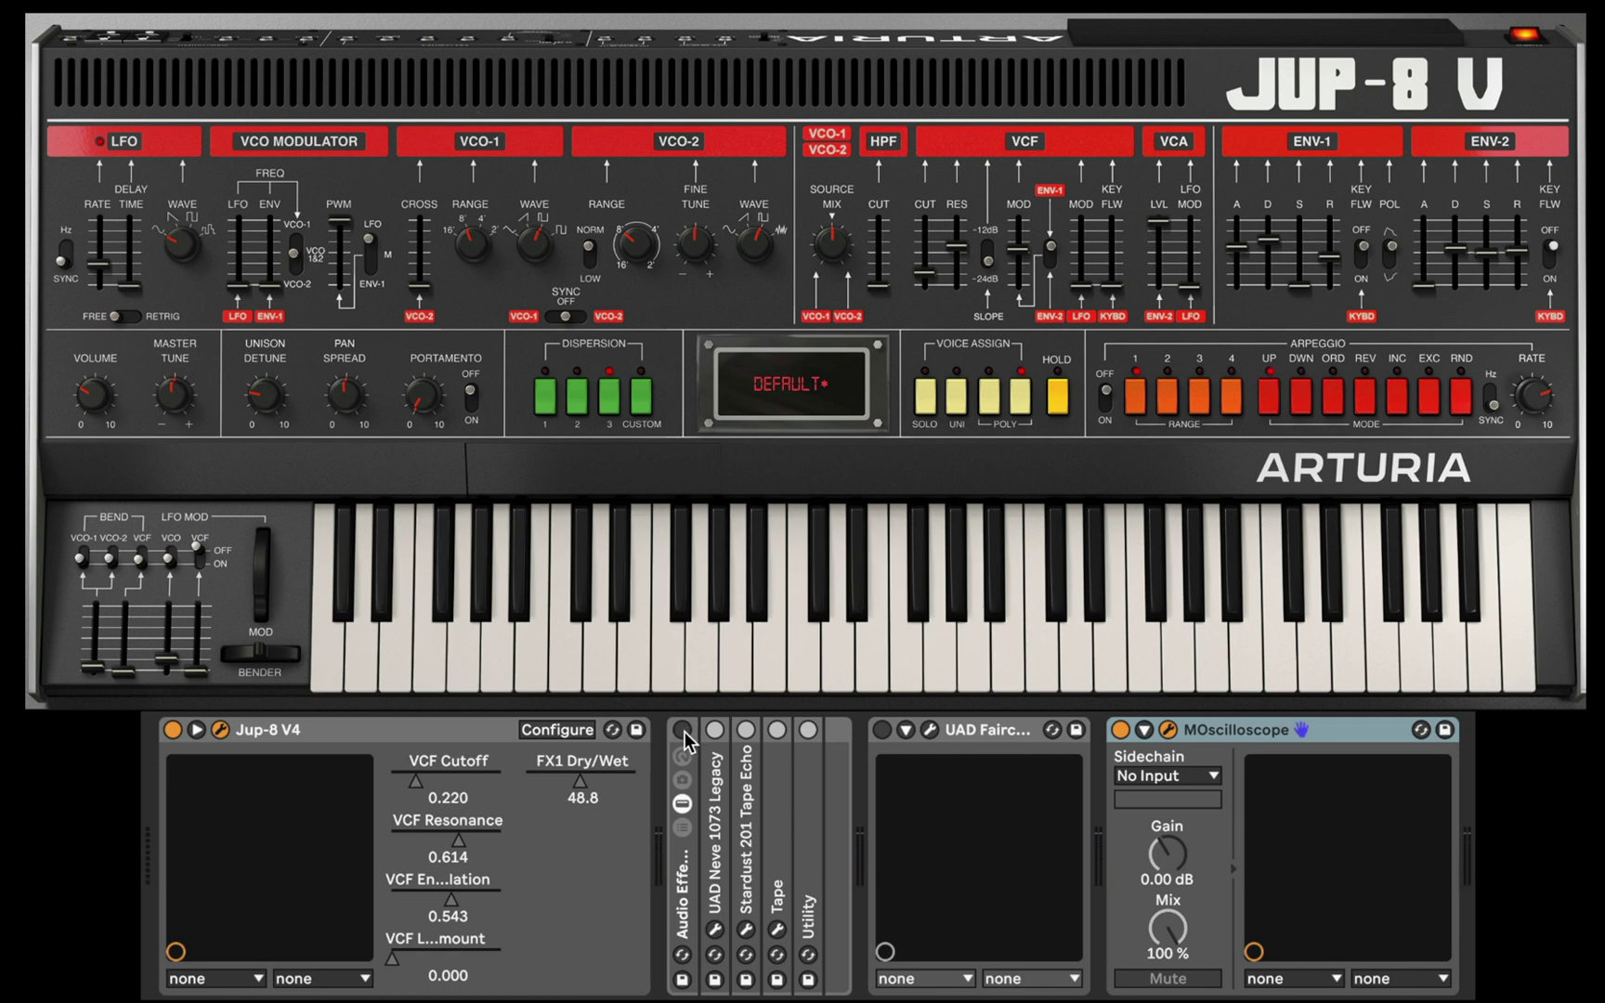
left_click(683, 731)
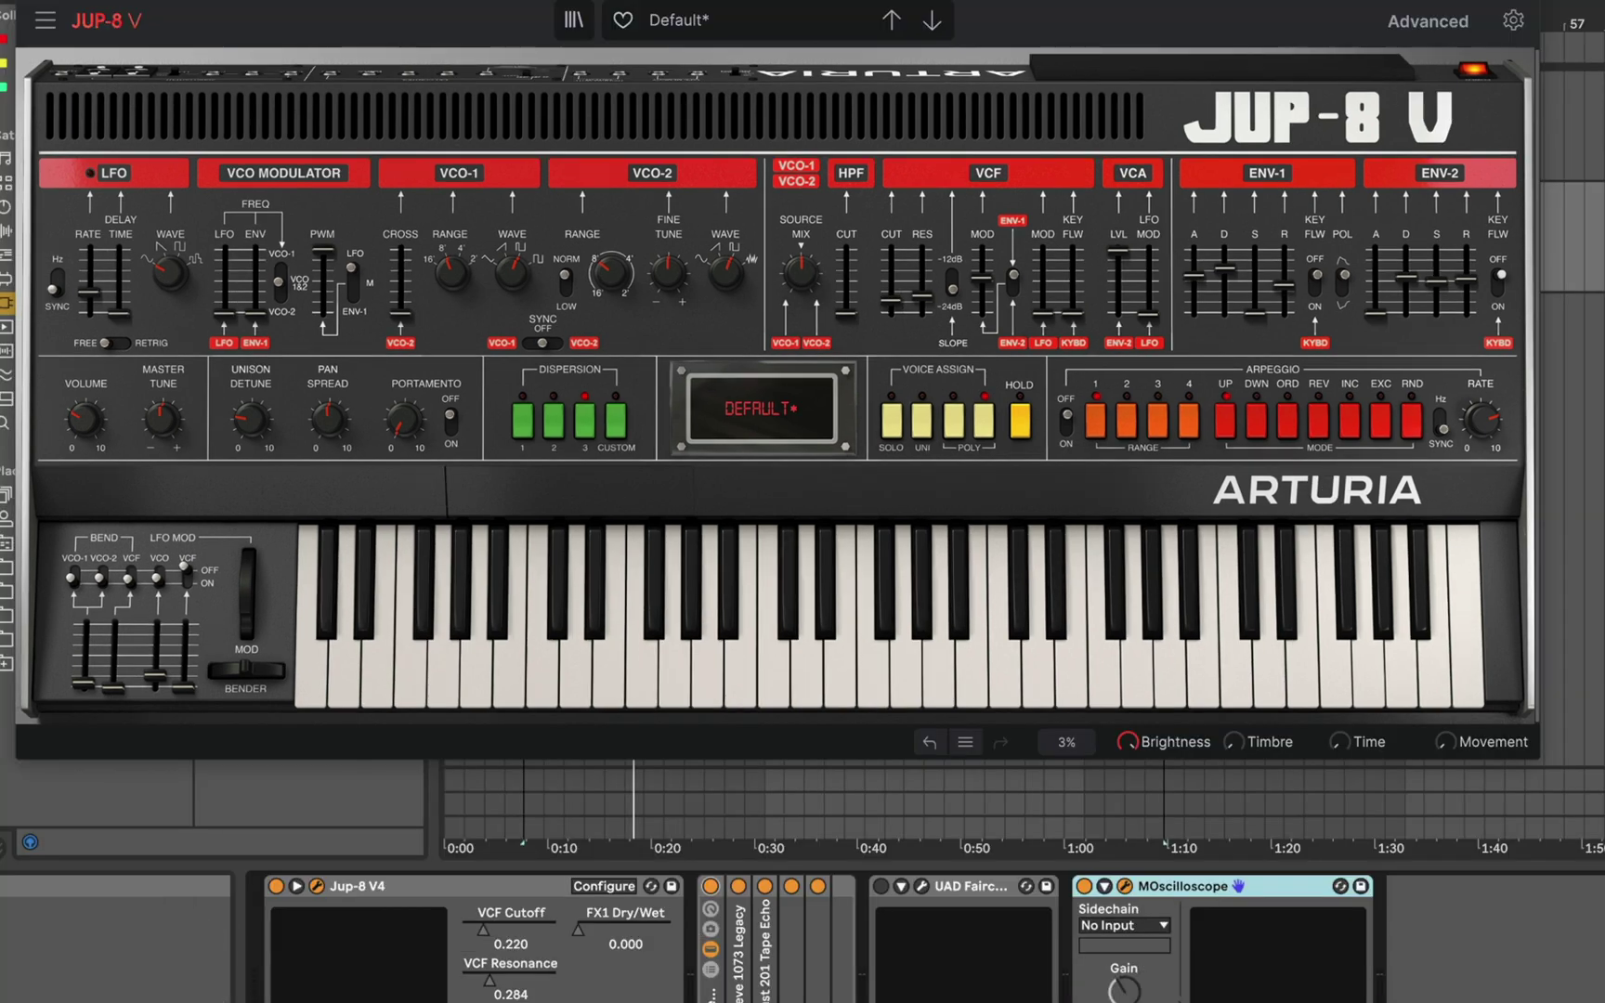
left_click(714, 930)
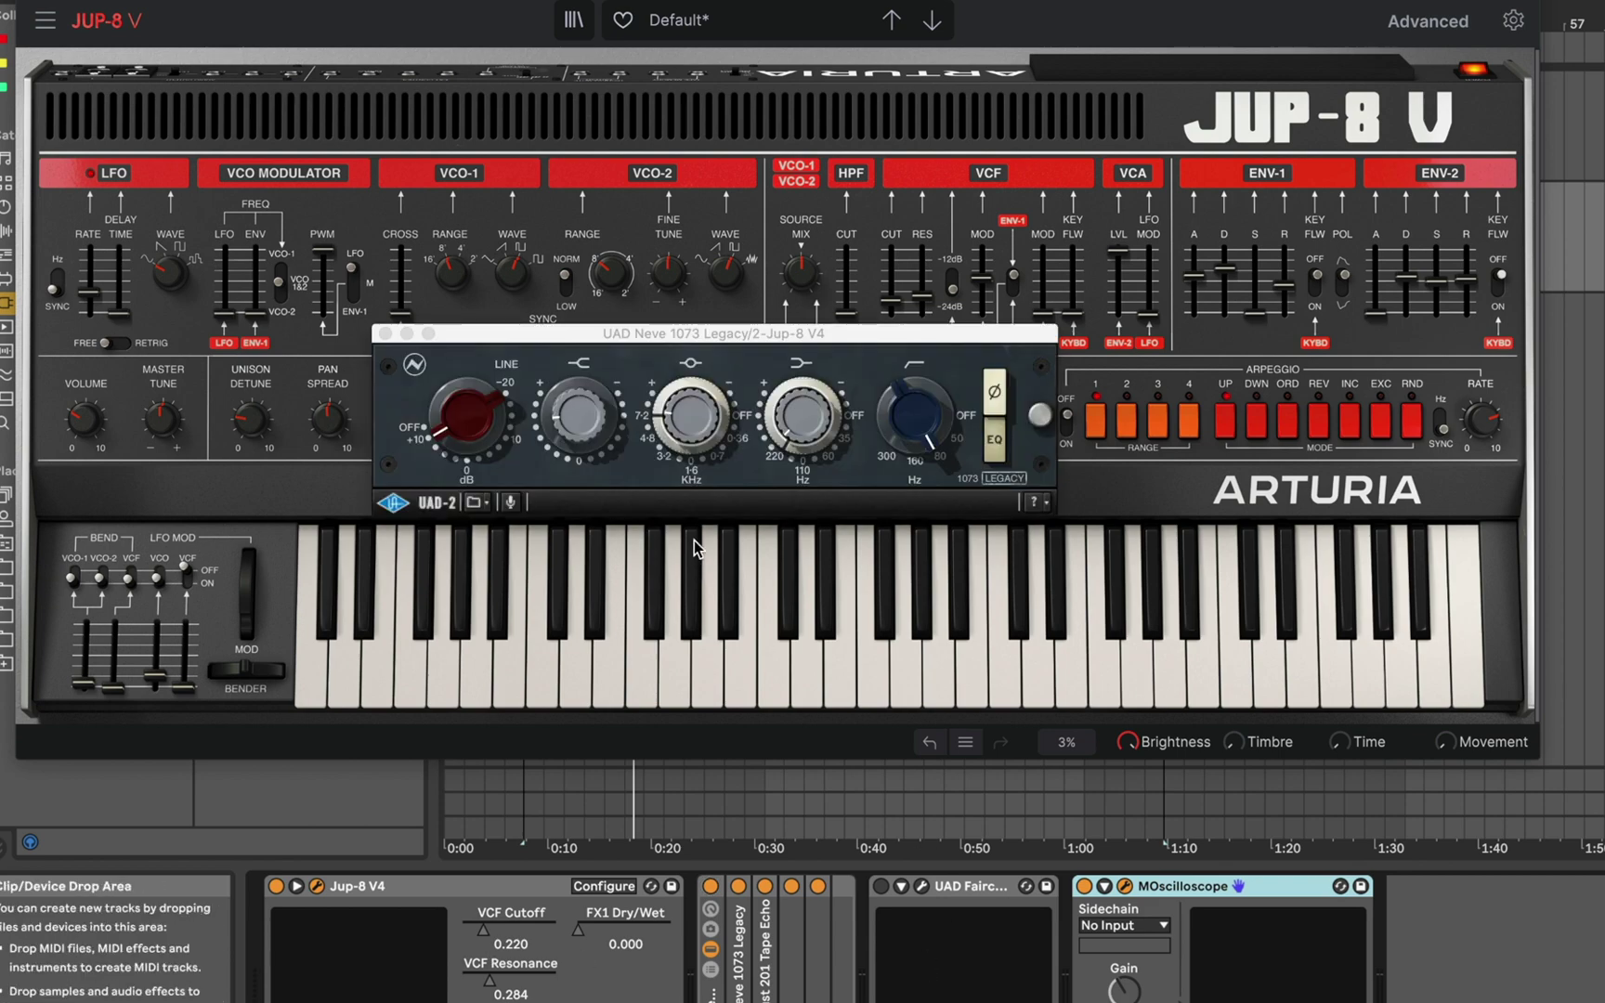
left_click_drag(713, 336, 794, 716)
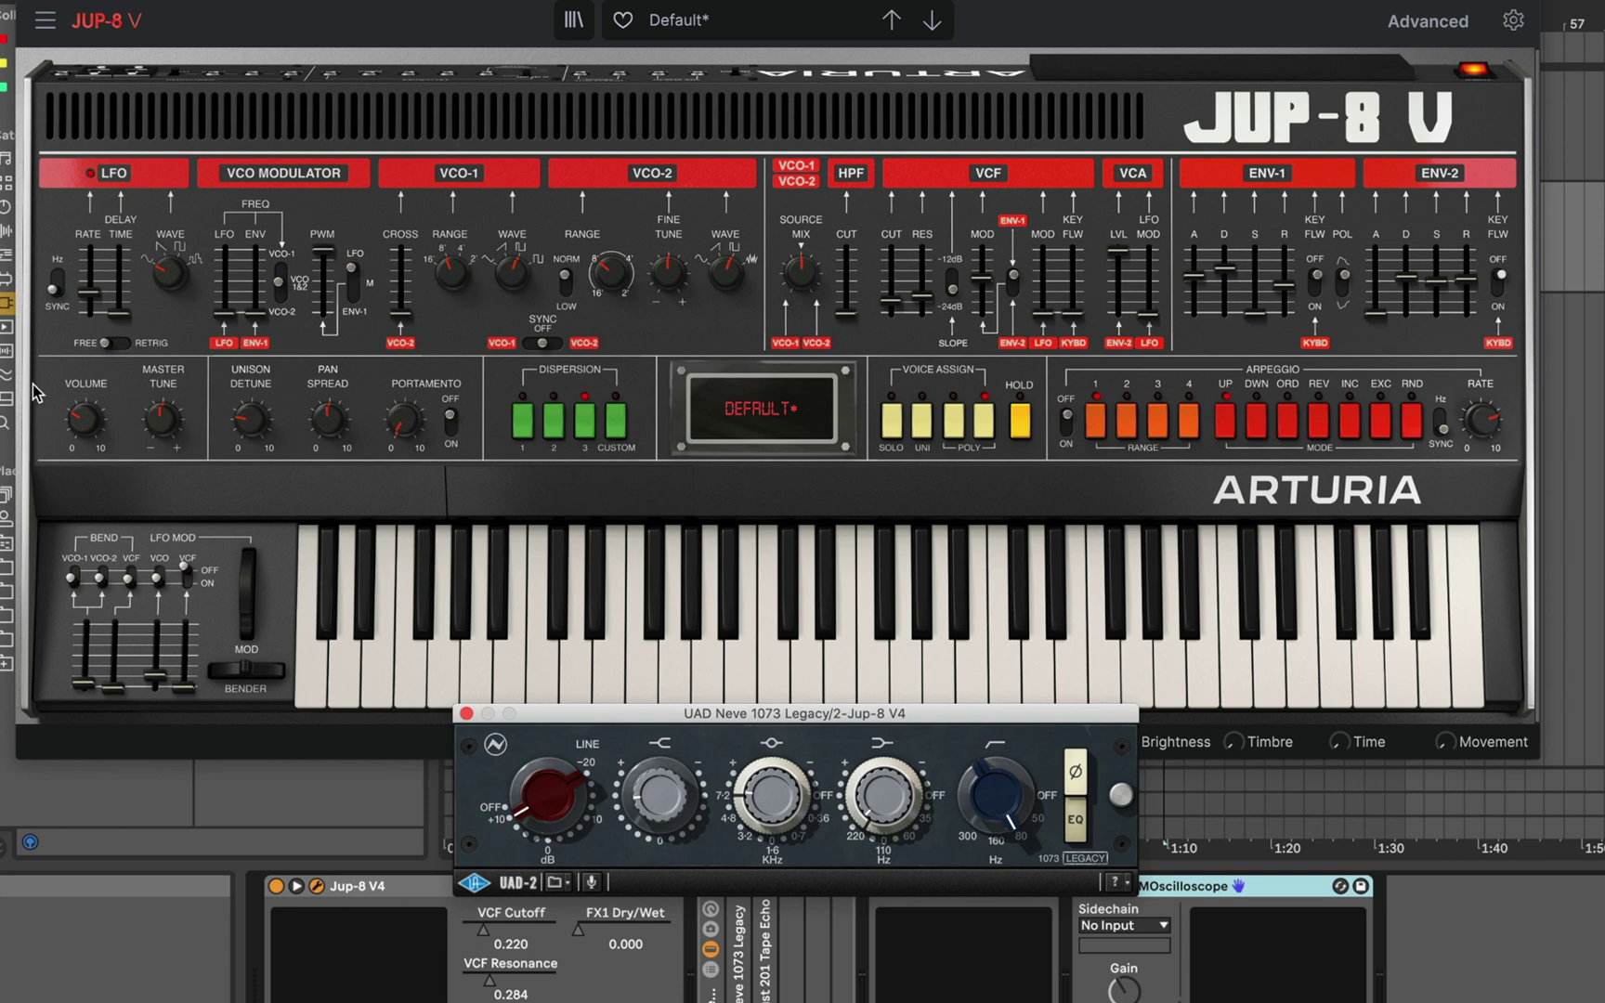
Lower the synth's master volume and close the UAD Neve 1073 Legacy window.
mouse_move(90, 429)
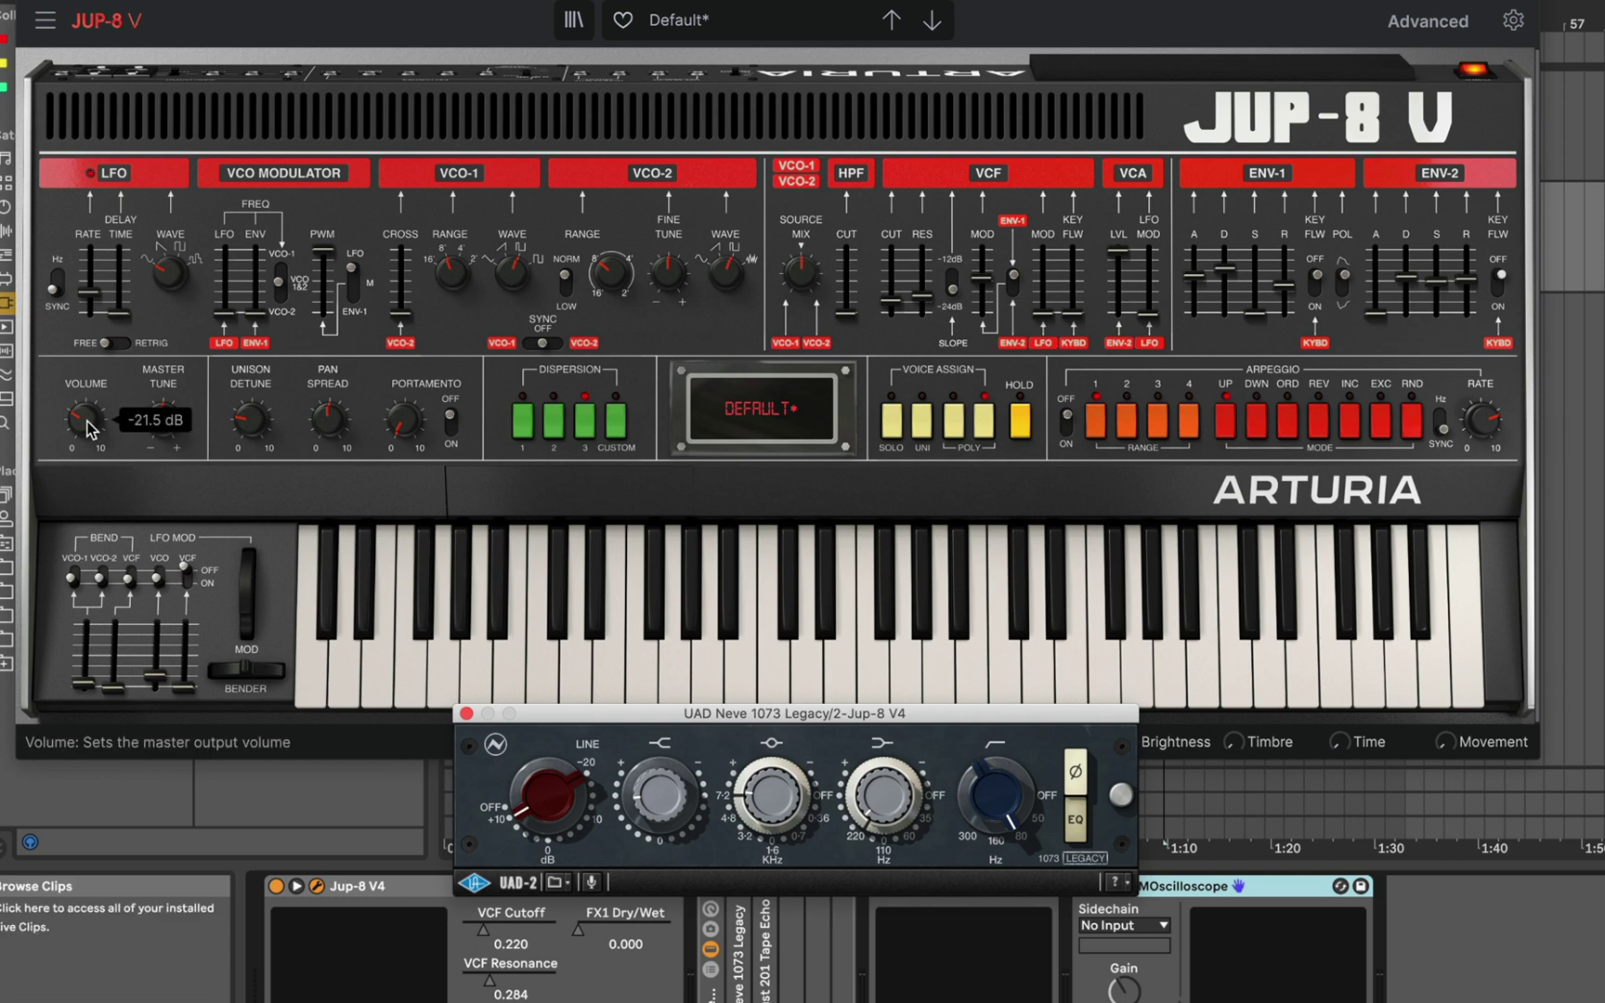
left_click_drag(90, 429, 90, 475)
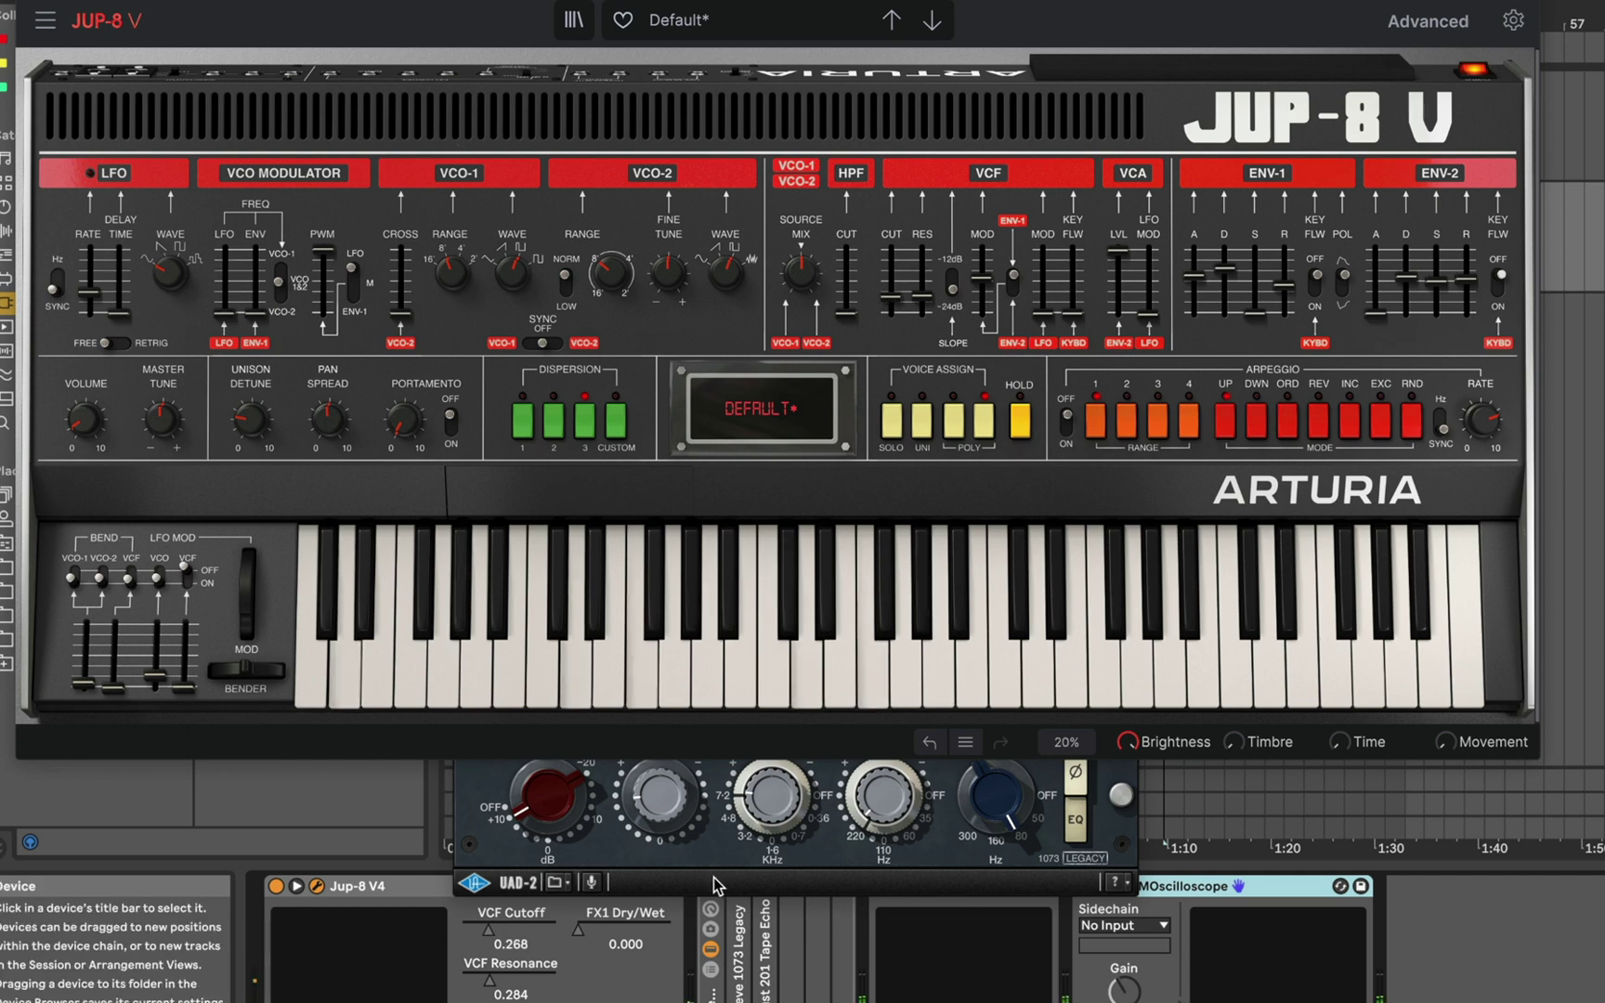
left_click(490, 810)
left_click(468, 703)
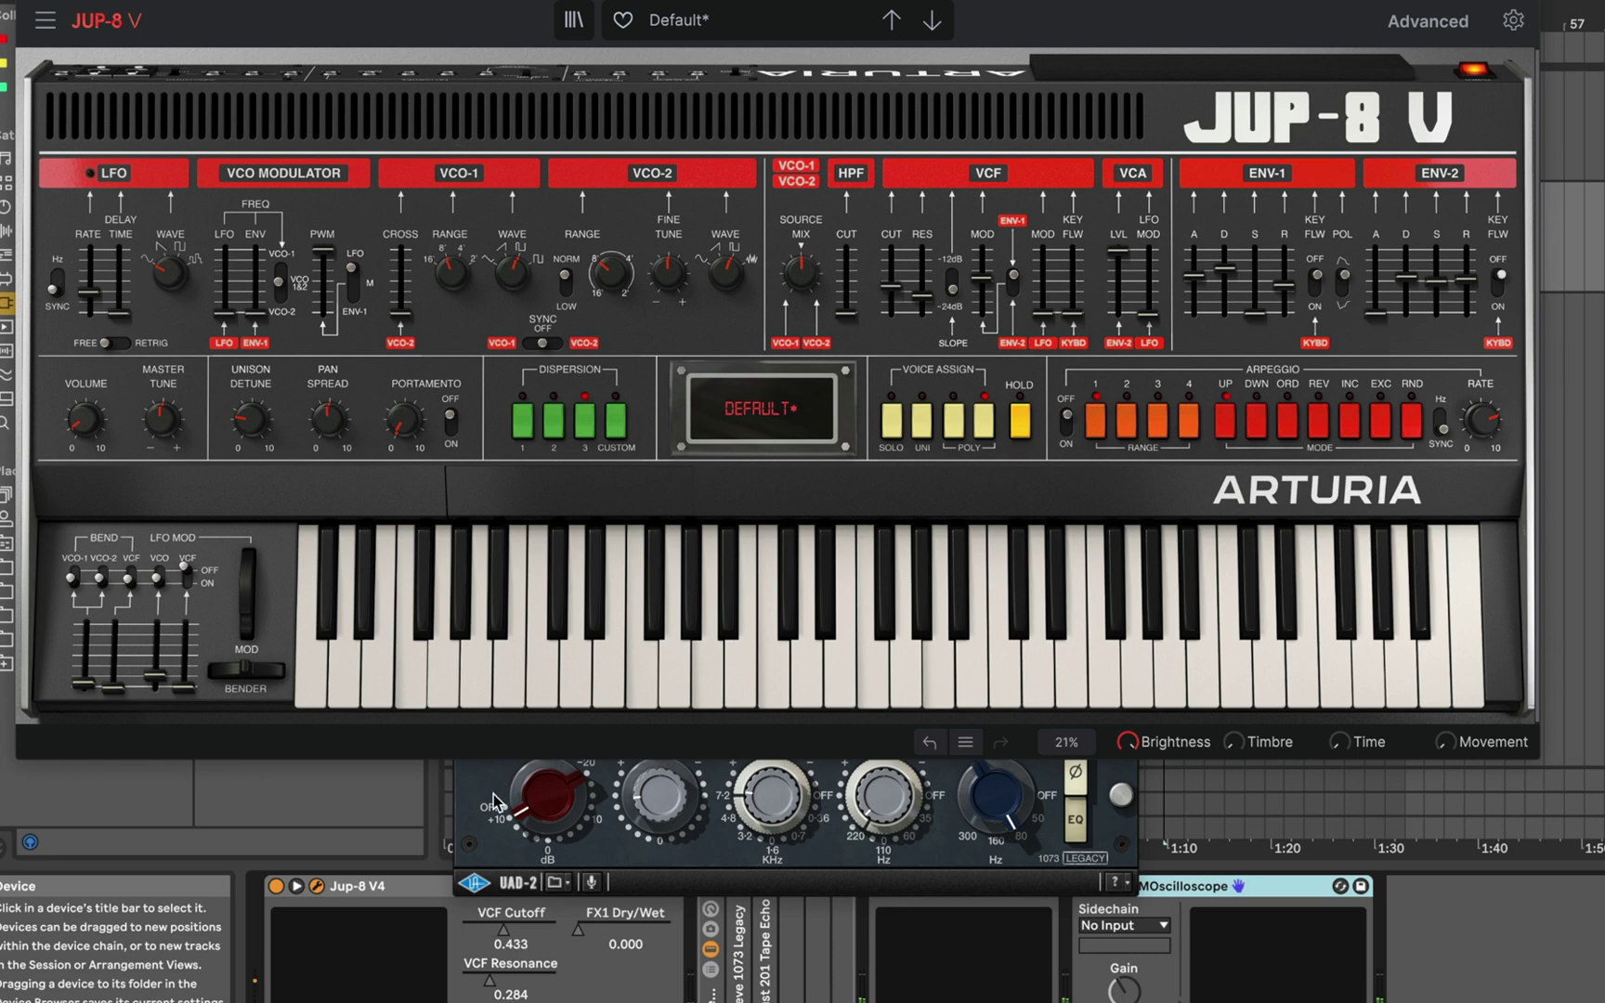
left_click(494, 791)
left_click(467, 714)
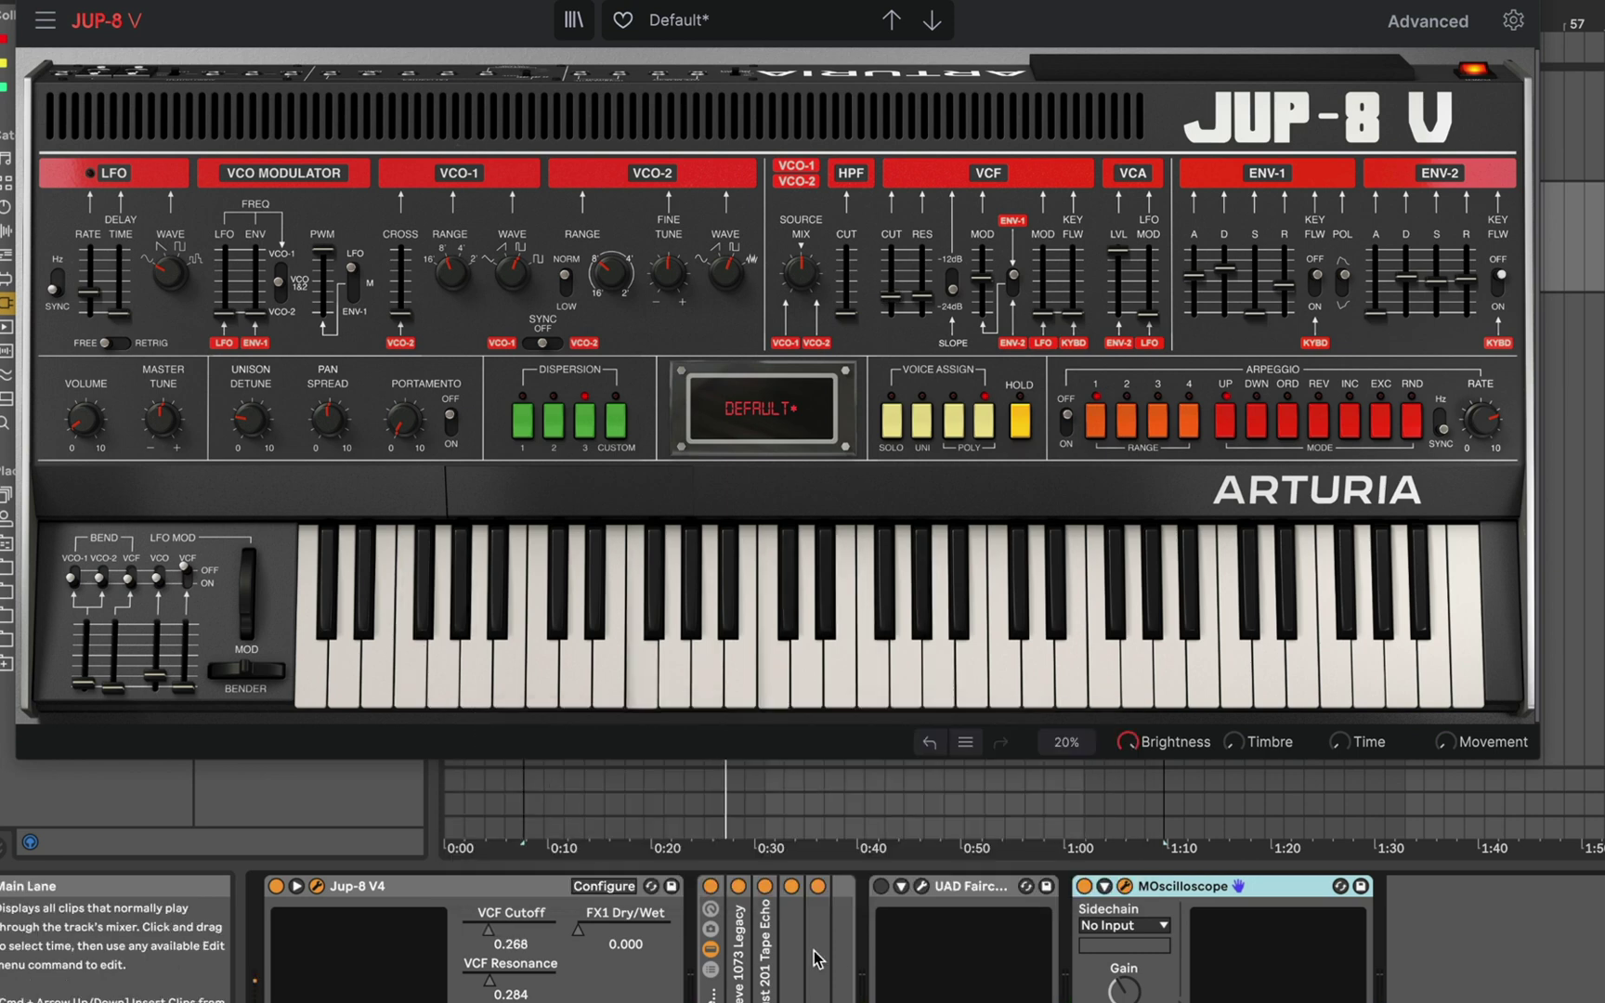
Open the UAD Fairchild 670, increase the input gain slightly on both channels, and raise both thresholds to about 6.
left_click(922, 887)
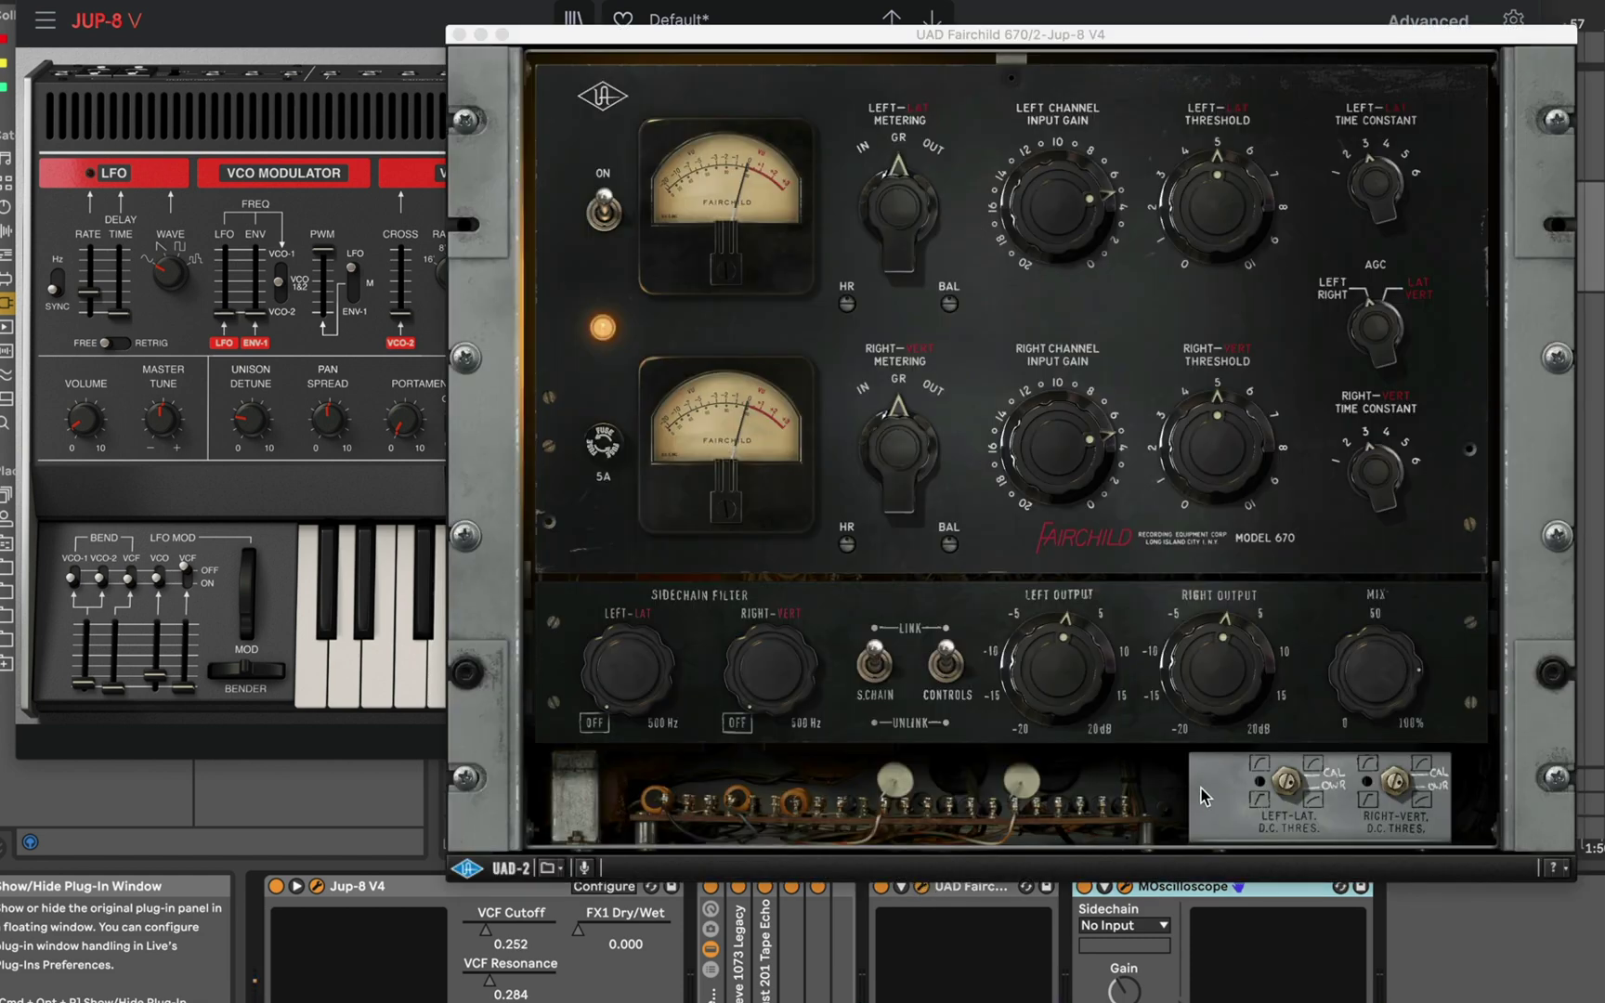
left_click_drag(1028, 468, 1031, 439)
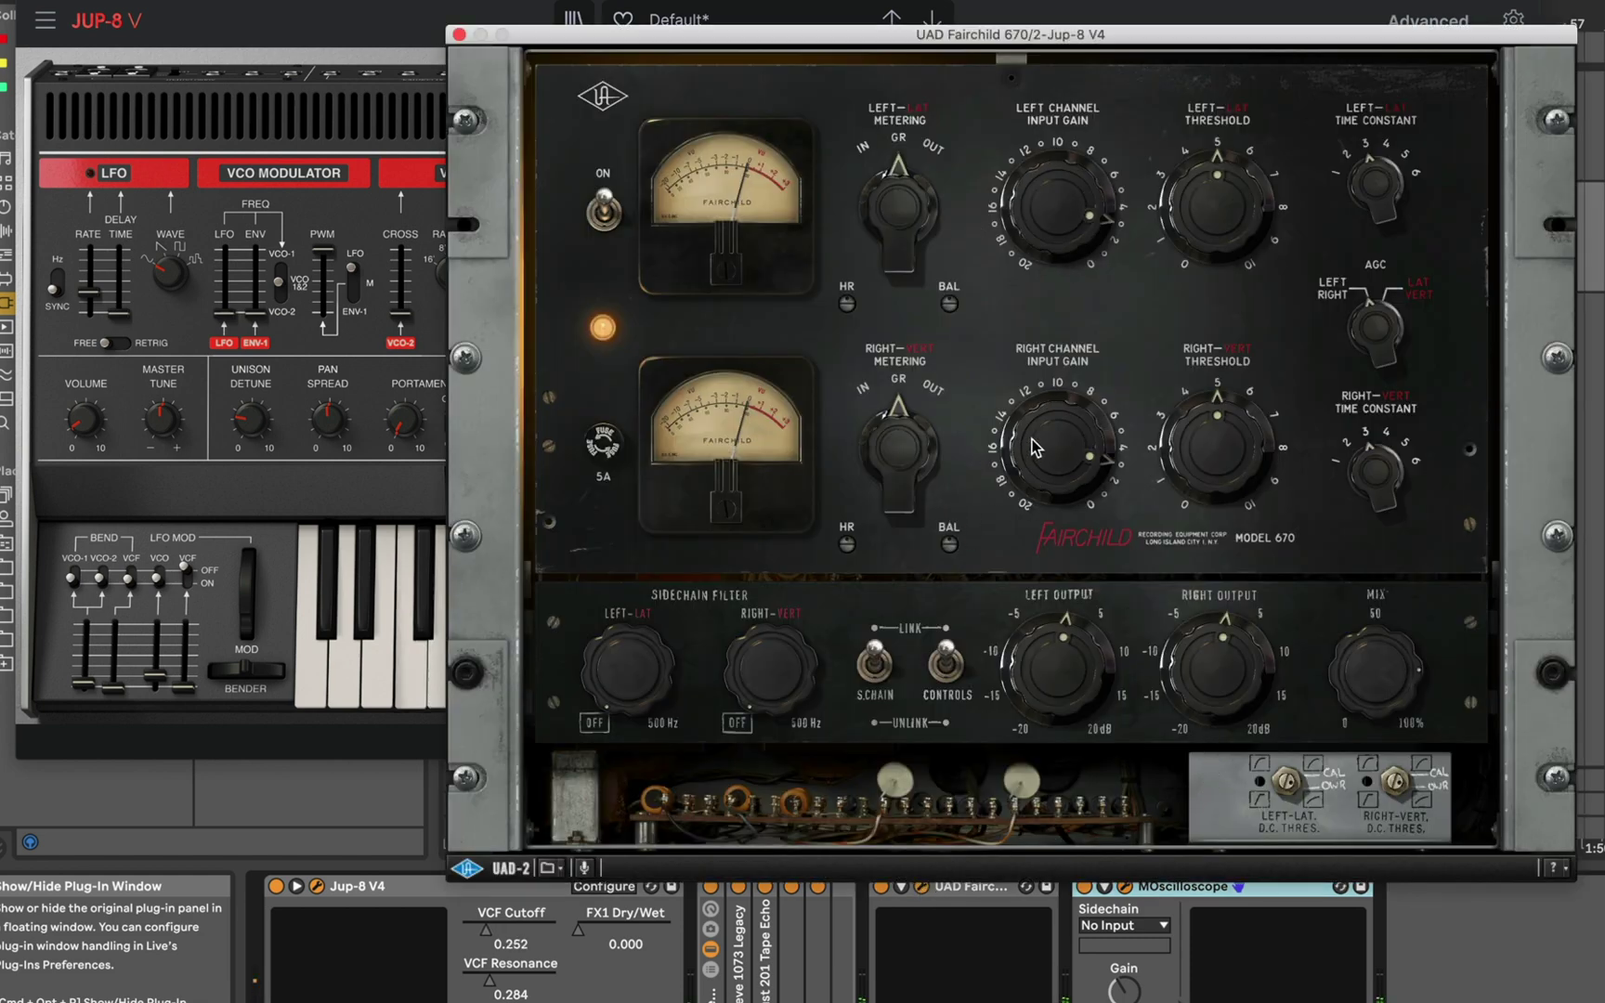
left_click_drag(1196, 444, 1201, 420)
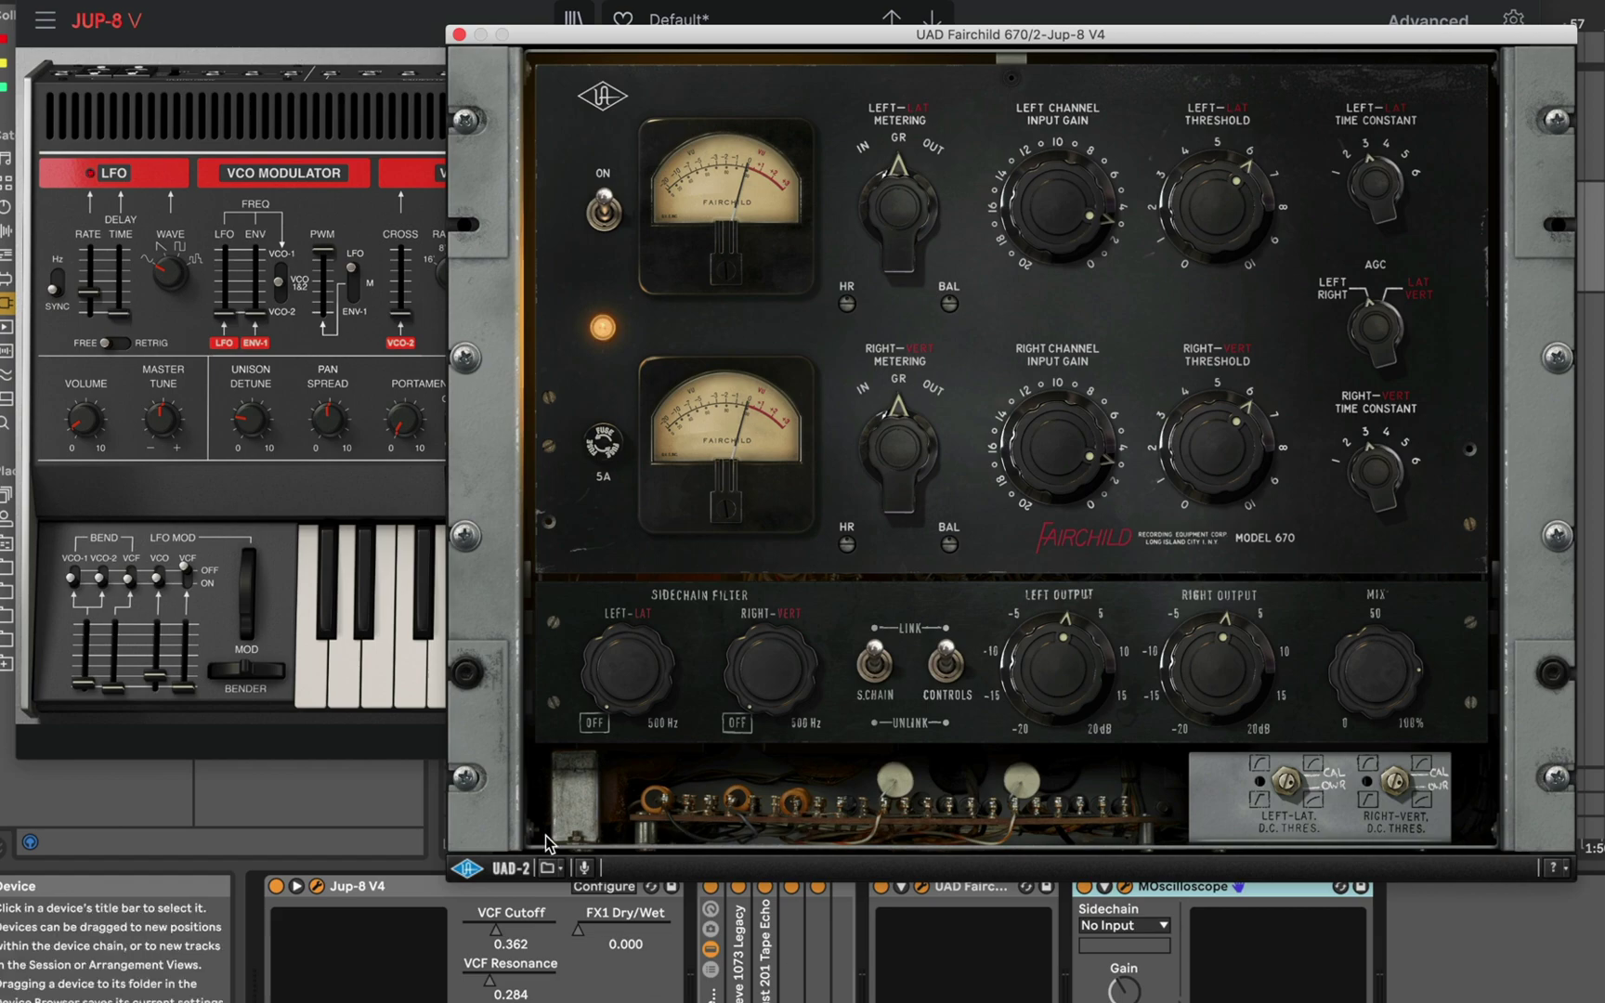
Adjust the synth's master volume to -30.6 dB and nudge it slightly lower.
left_click(100, 429)
left_click_drag(86, 420, 86, 412)
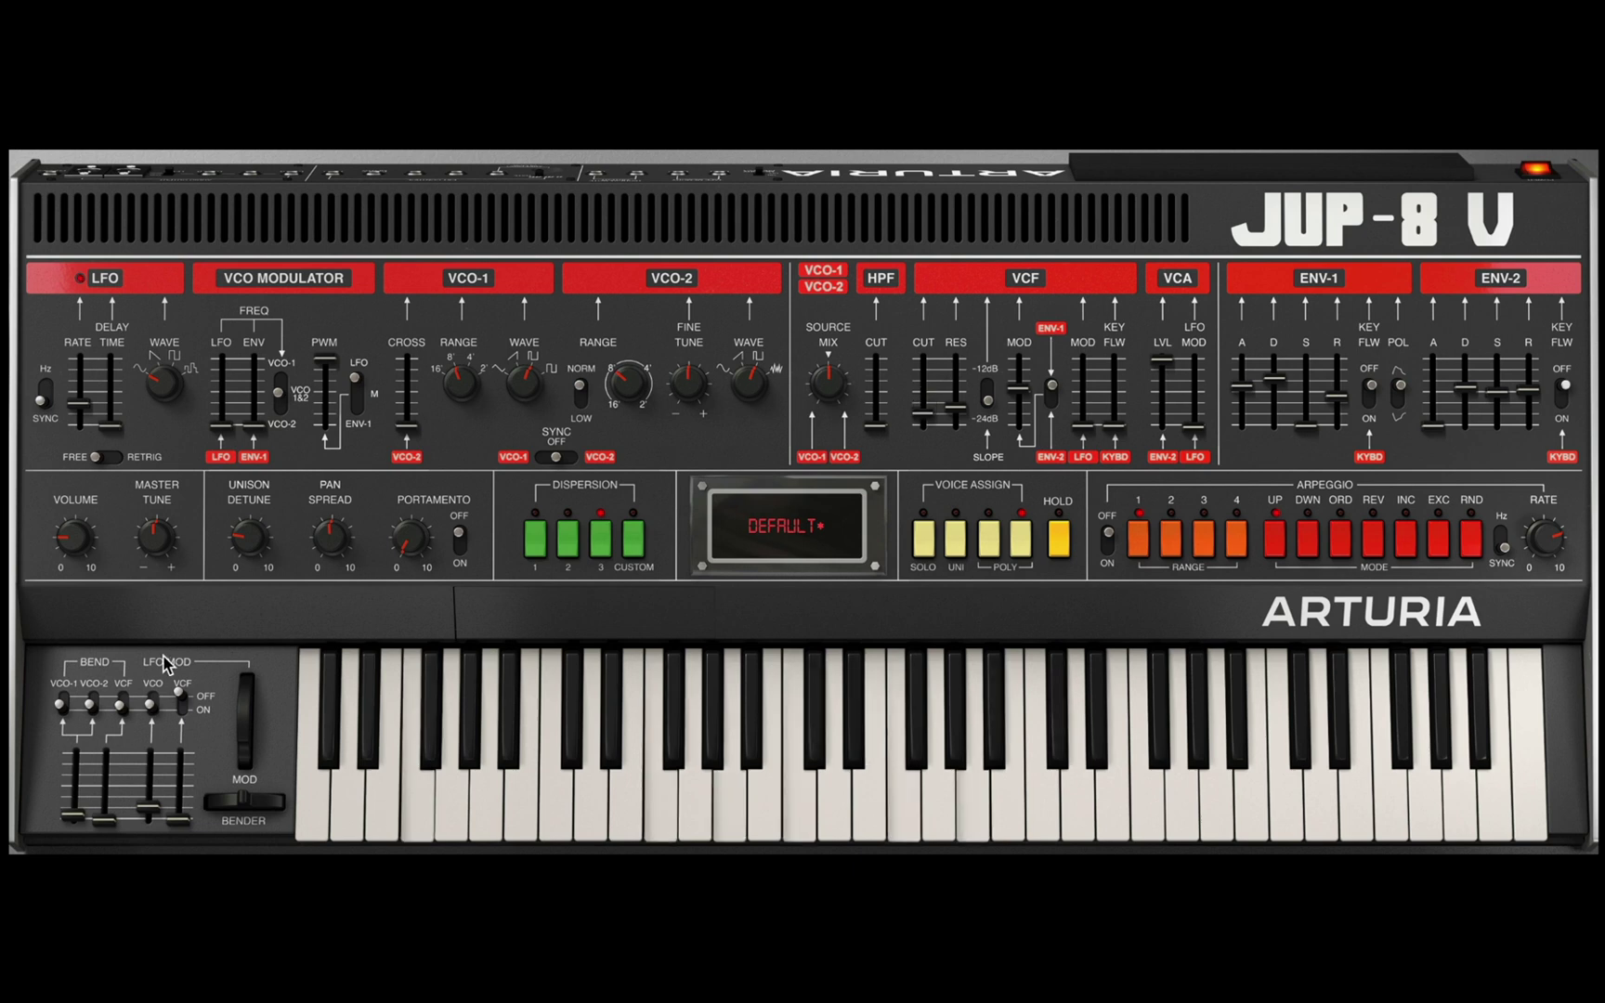
mouse_move(81, 537)
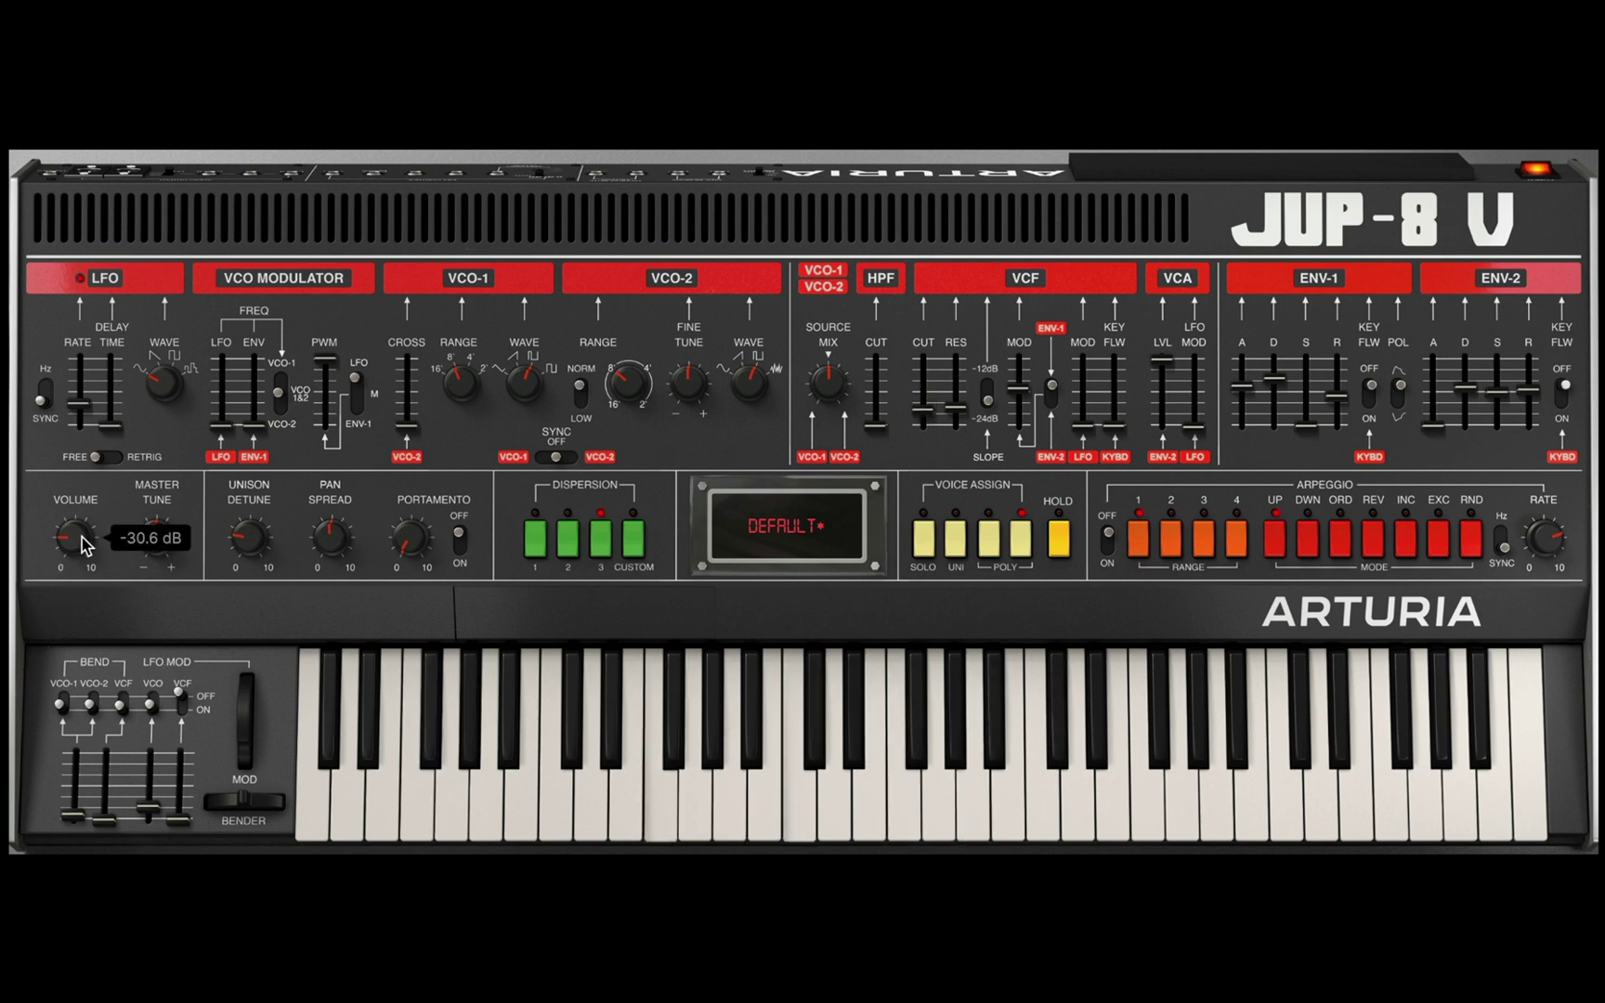
left_click_drag(81, 536, 81, 547)
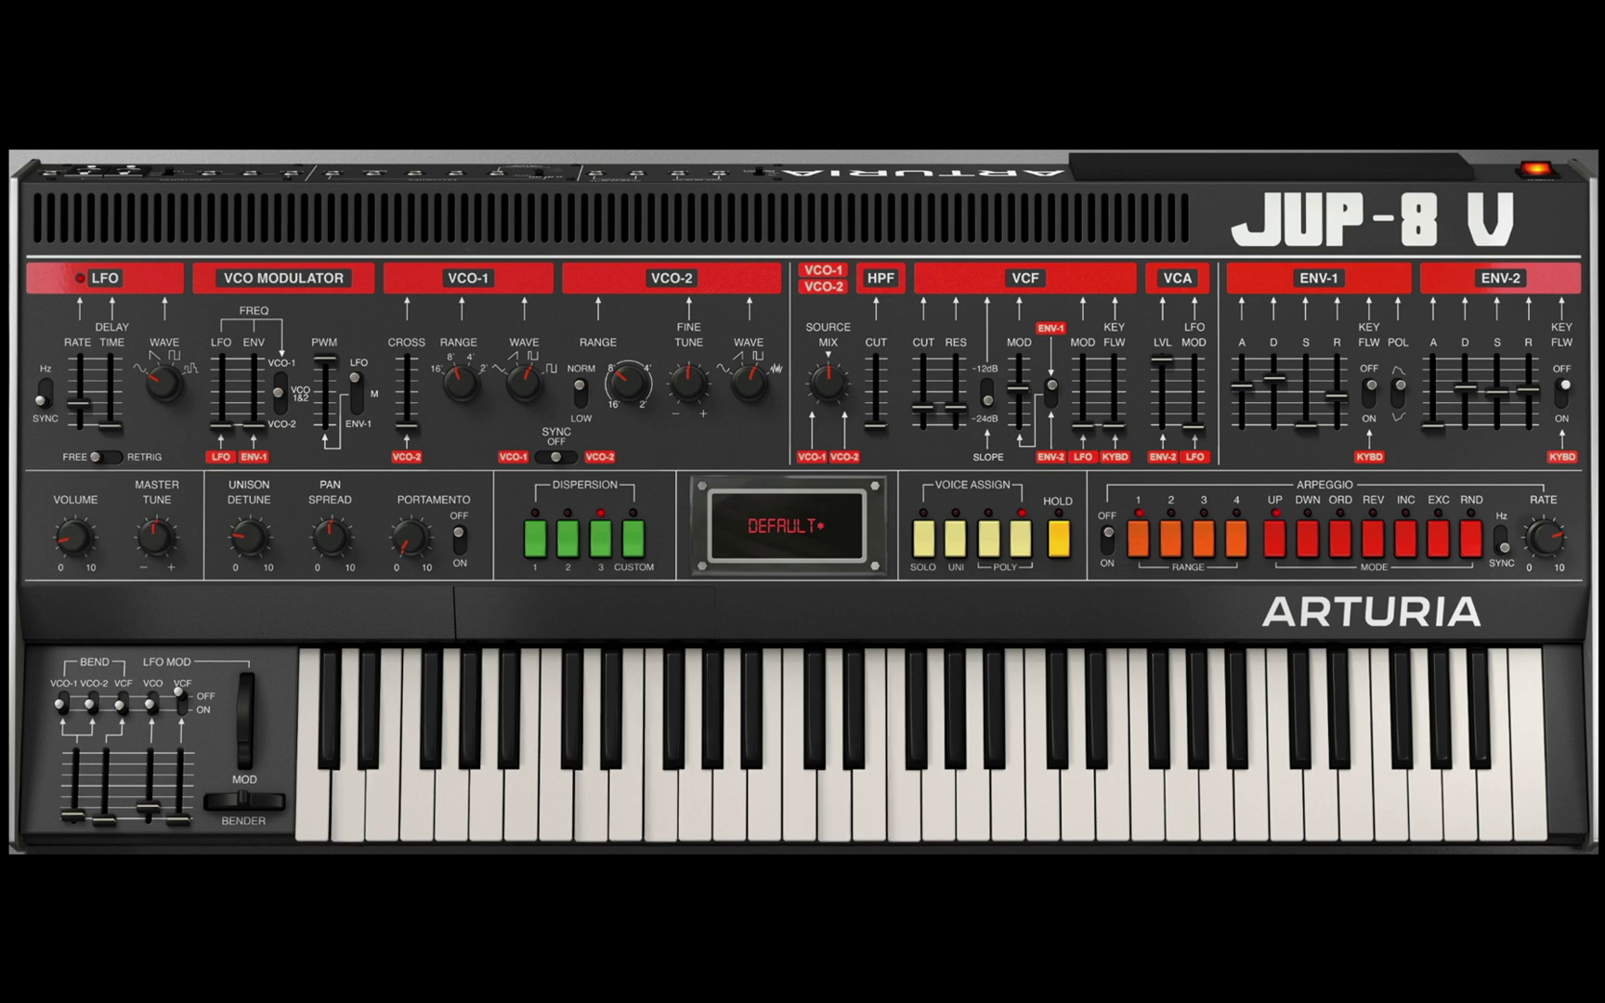